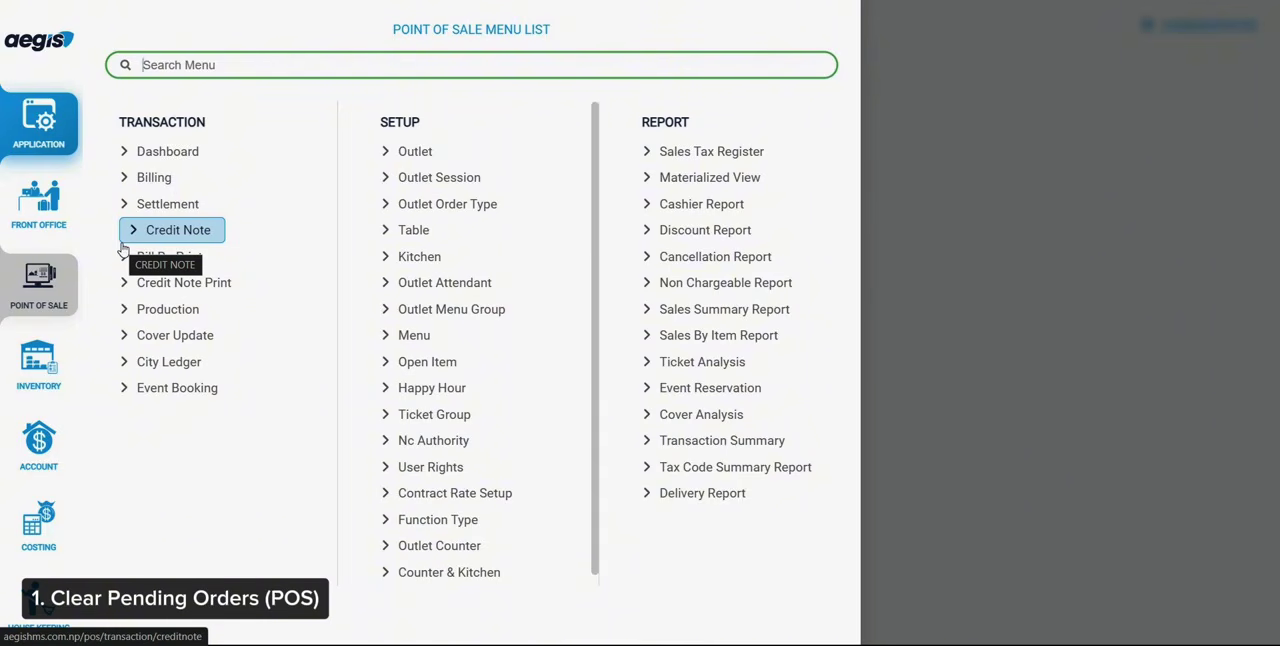
Open the point of sale dashboard's table list for the Restaurant & Bar outlet and open the pending order of table B - 1
click(176, 157)
click(256, 350)
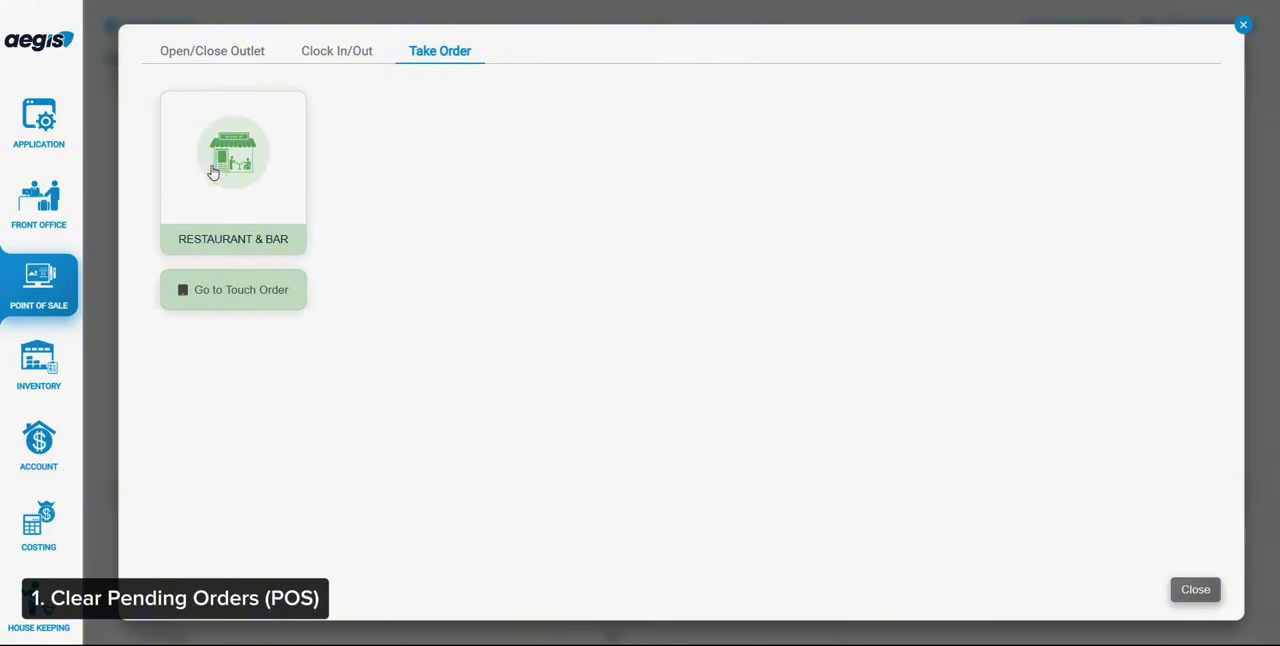
click(249, 168)
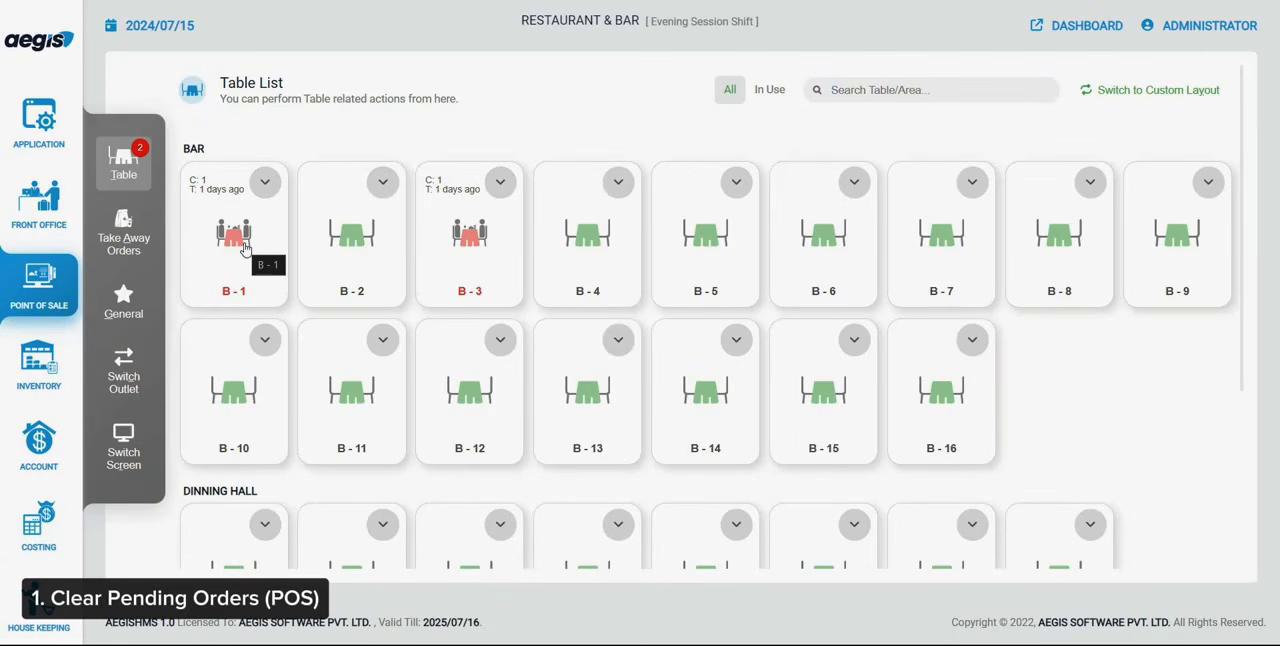
click(245, 249)
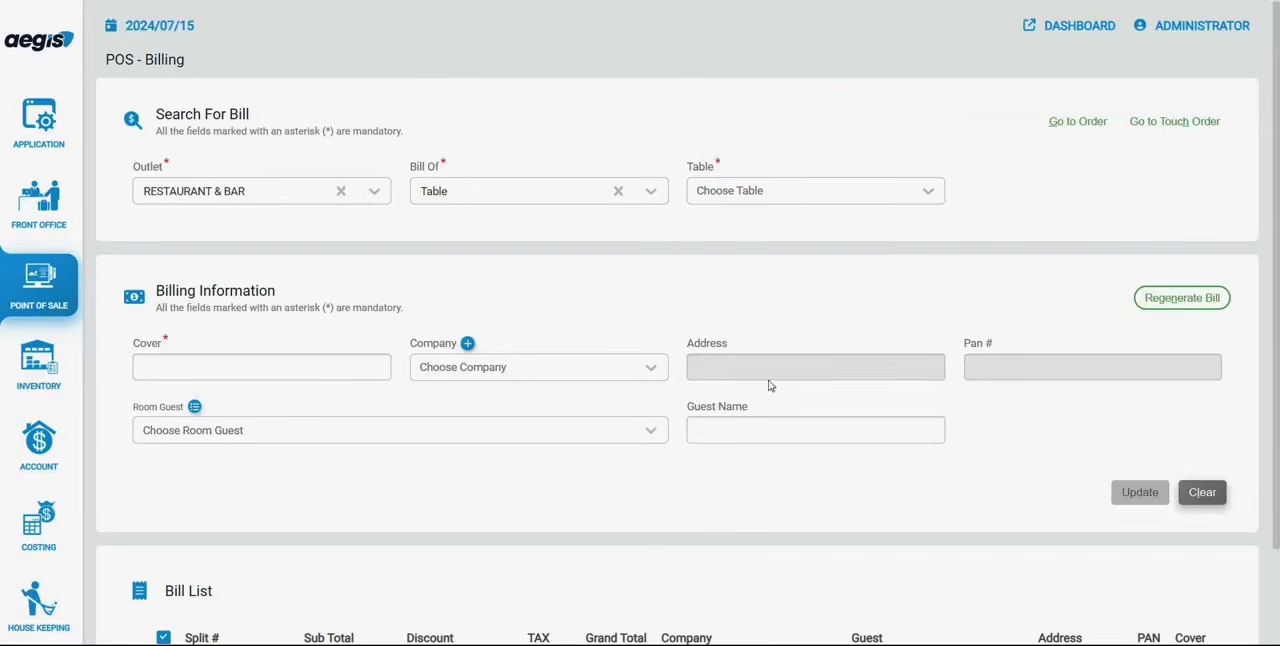
Check the table choices in POS Billing for Restaurant & Bar tables still awaiting a bill
click(767, 190)
click(766, 185)
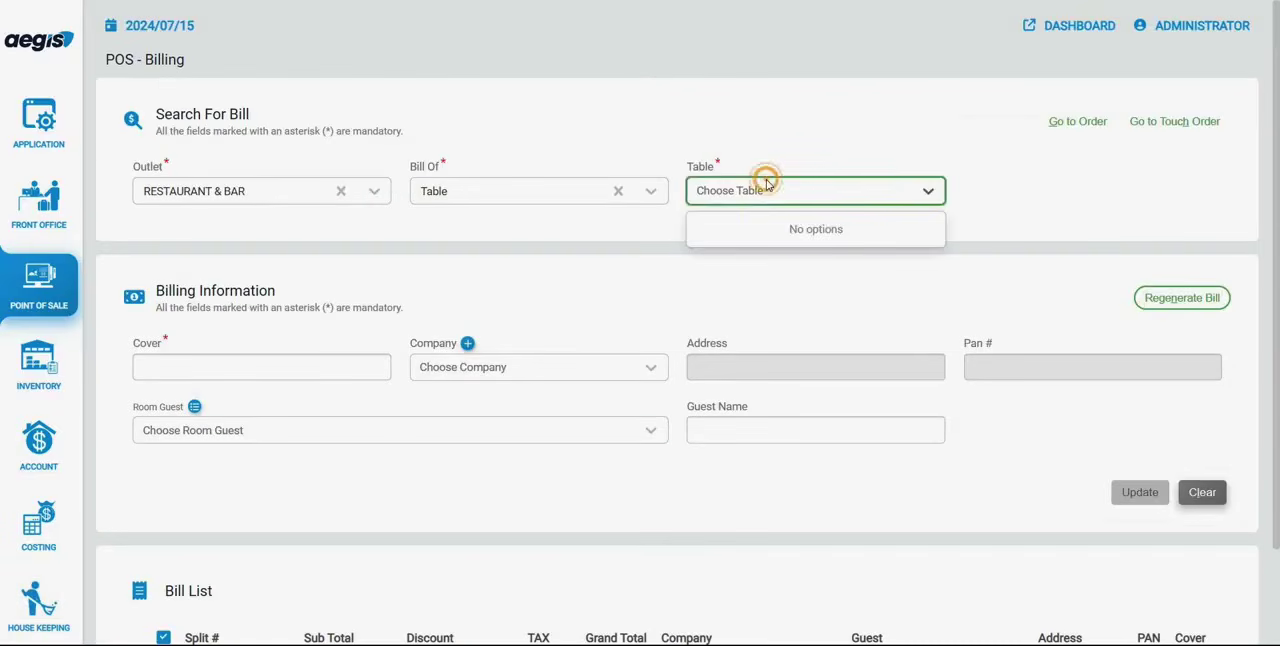
Open POS Bill Settlement and list the bills of the Restaurant & Bar outlet
click(40, 285)
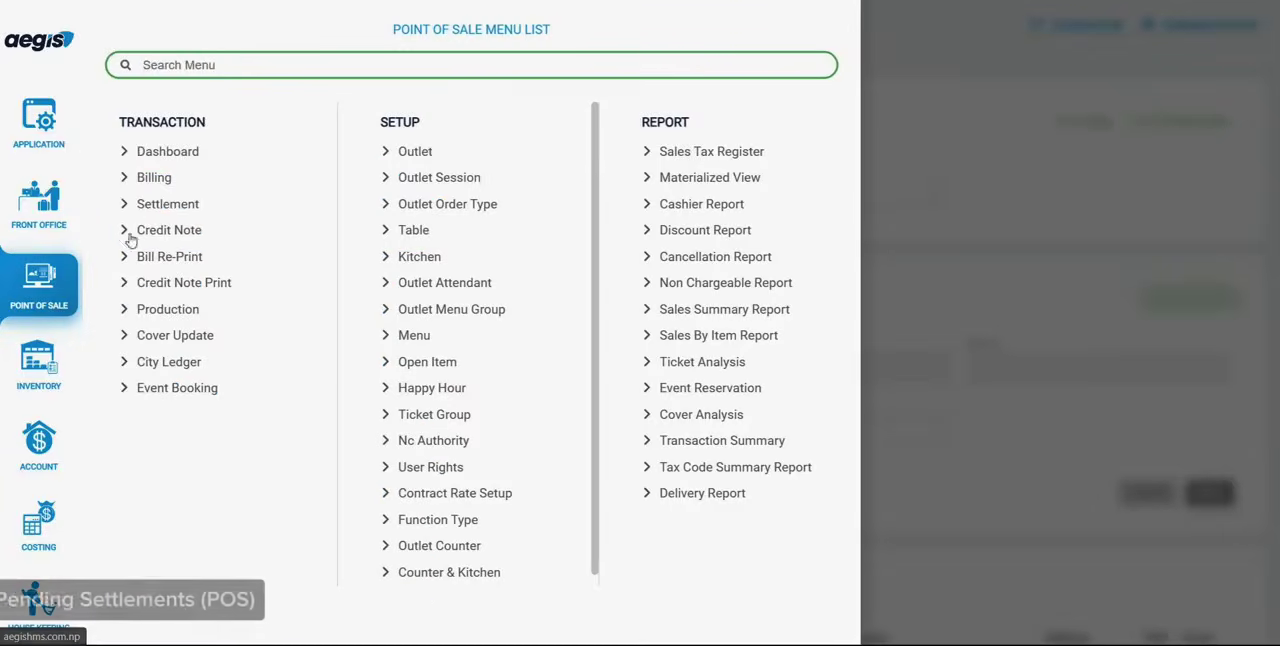
click(171, 205)
click(214, 208)
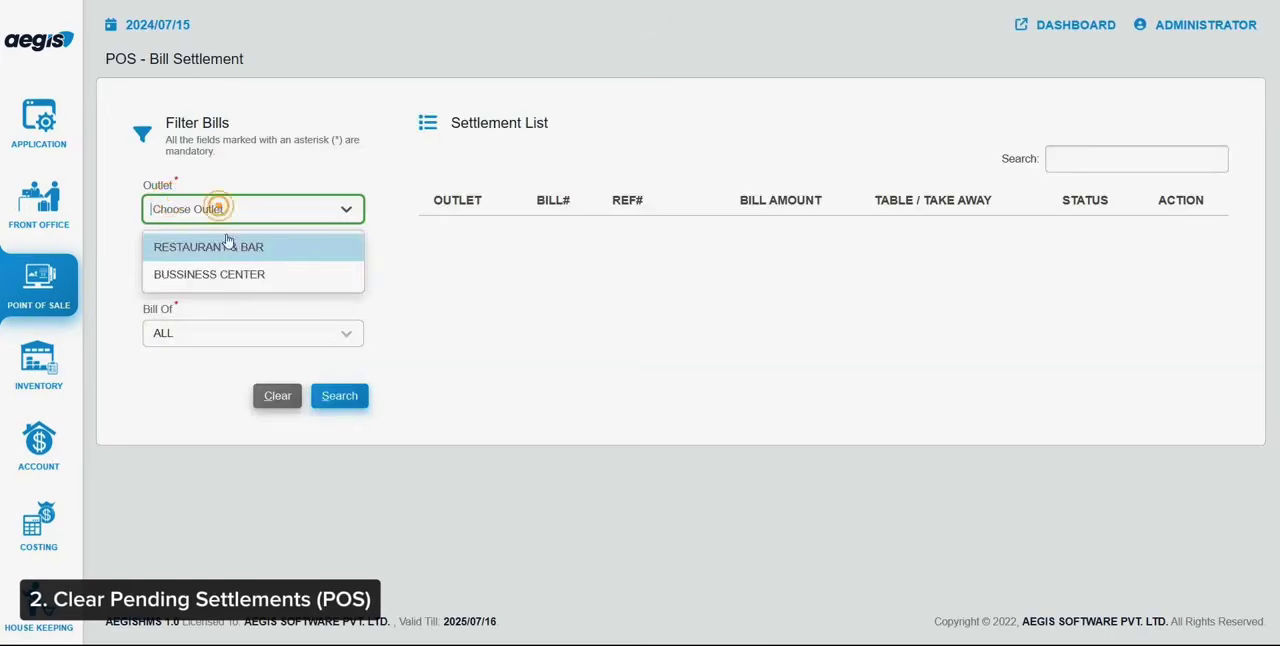
click(228, 245)
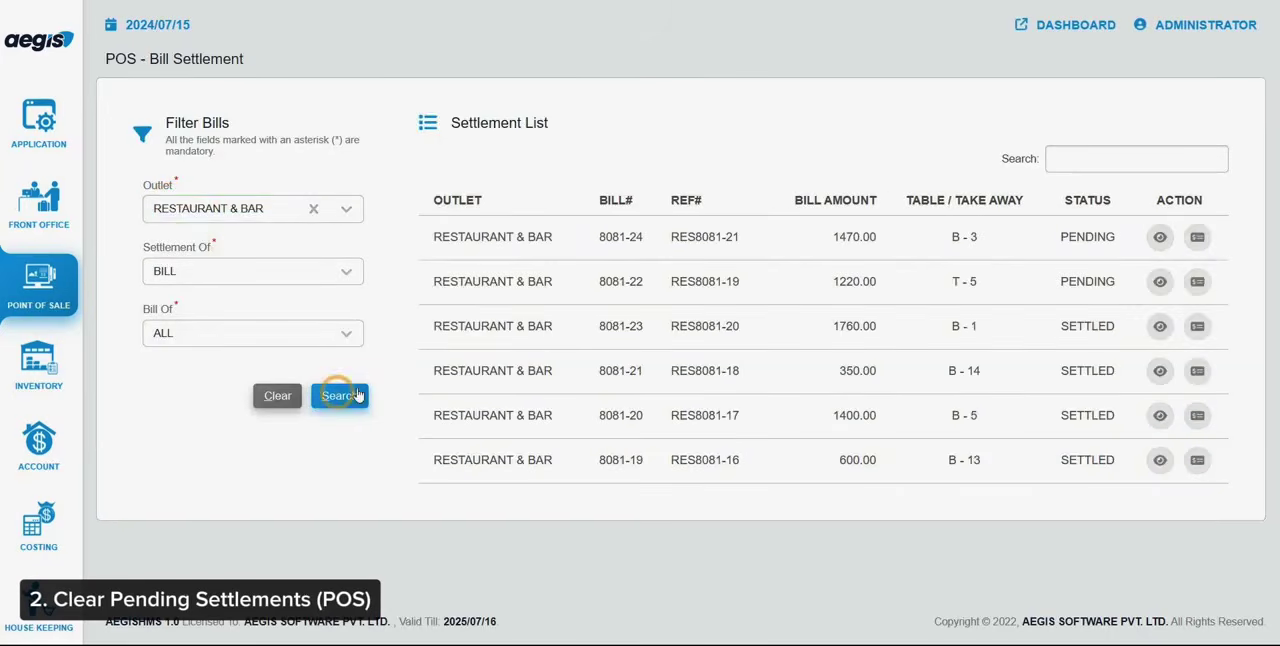
Start settling table T - 5's pending bill by card, with card type VISA and merchant PRABHU BANK (CARD)
click(1197, 281)
click(535, 219)
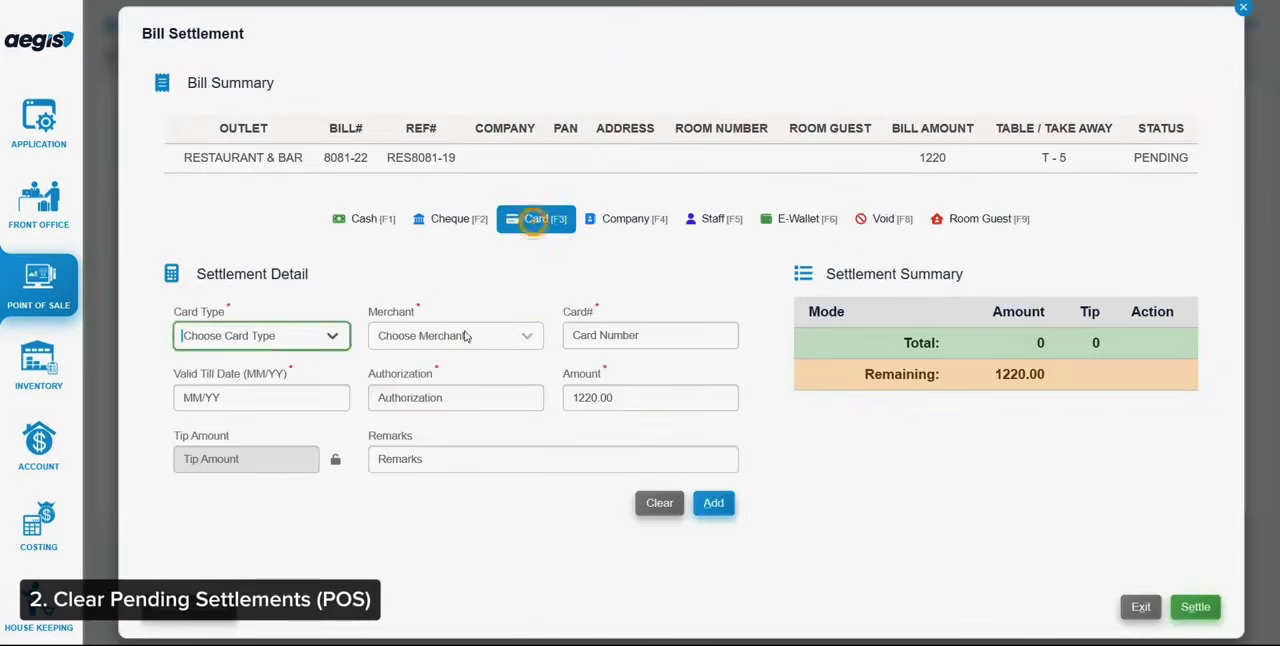
click(330, 338)
click(326, 359)
key(Tab)
key(Down)
key(Return)
Enter the card number, validity date and authorization code, add the card payment of 1220.00 and settle the bill
key(Tab)
text(1235)
key(Tab)
key(Return)
key(Tab)
text(asrd)
key(alt+a)
key(alt+e)
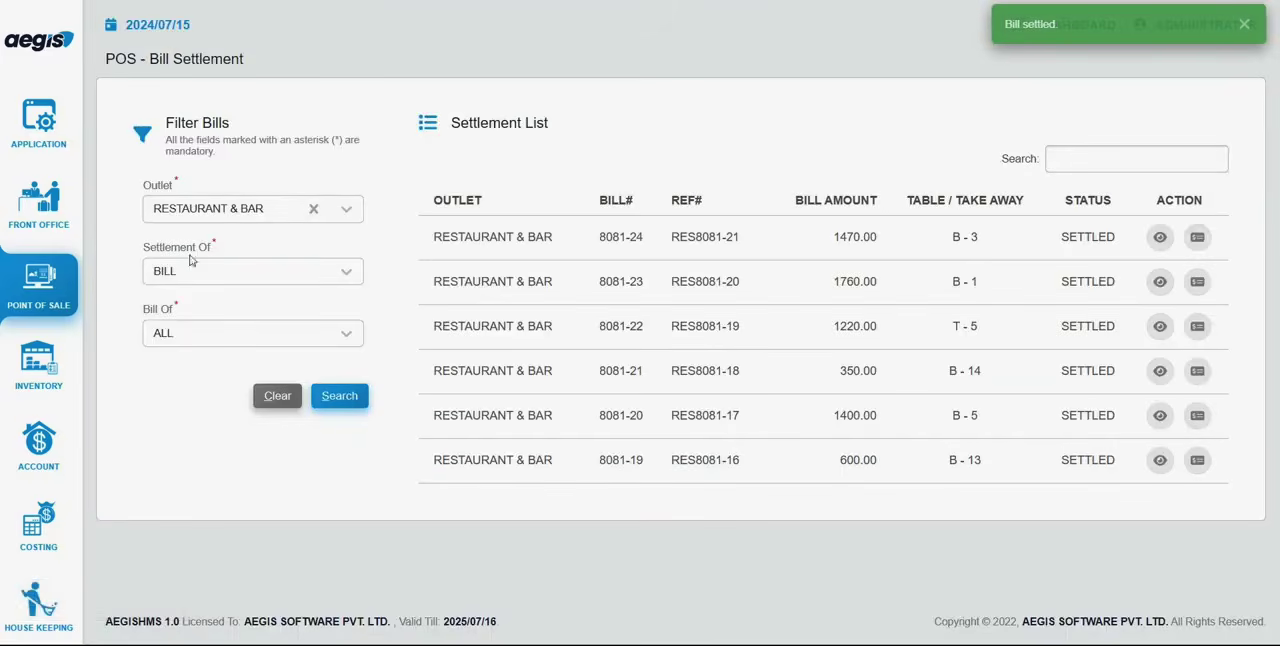
Generate the POS Cashier Report of settled bills for 2024/07/15 across all outlets to match the collection
click(40, 285)
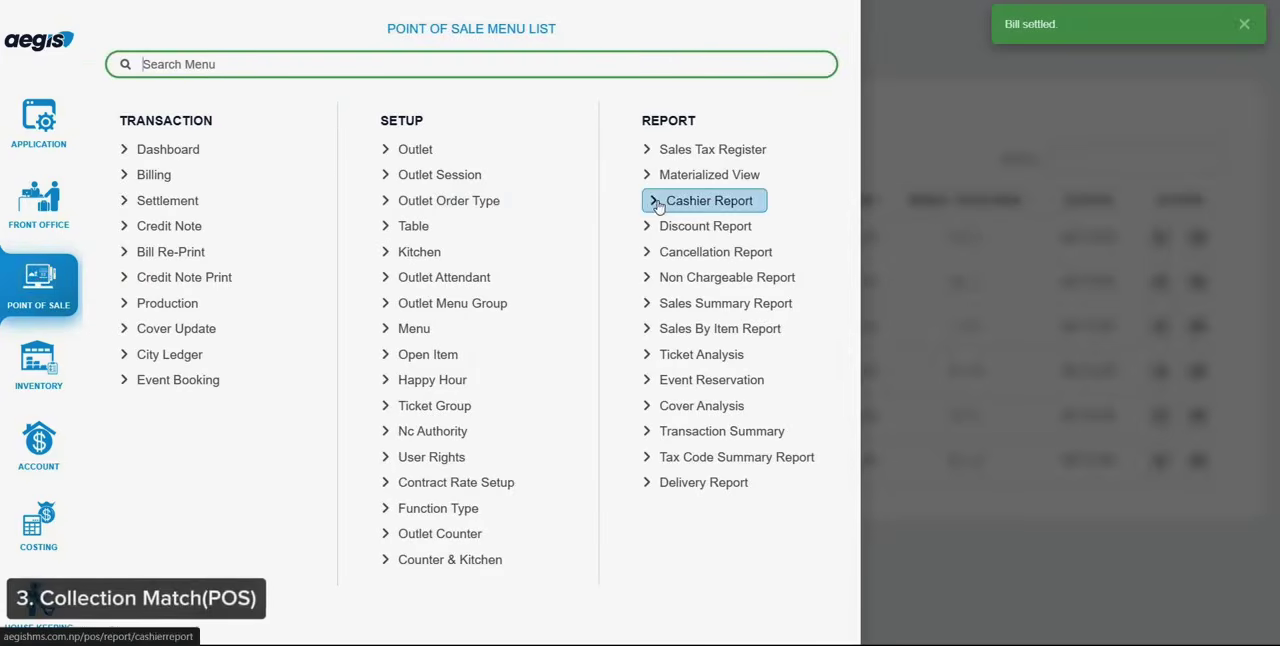
click(705, 201)
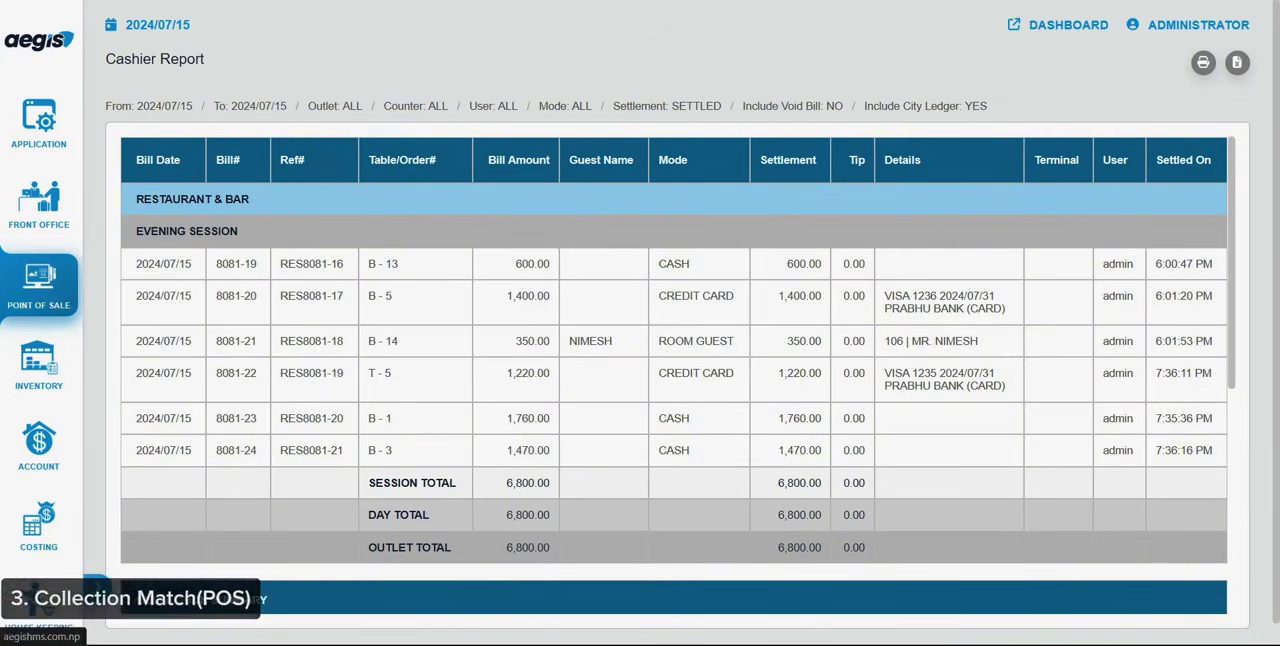
Open the Front Office reservation check-in list
click(35, 309)
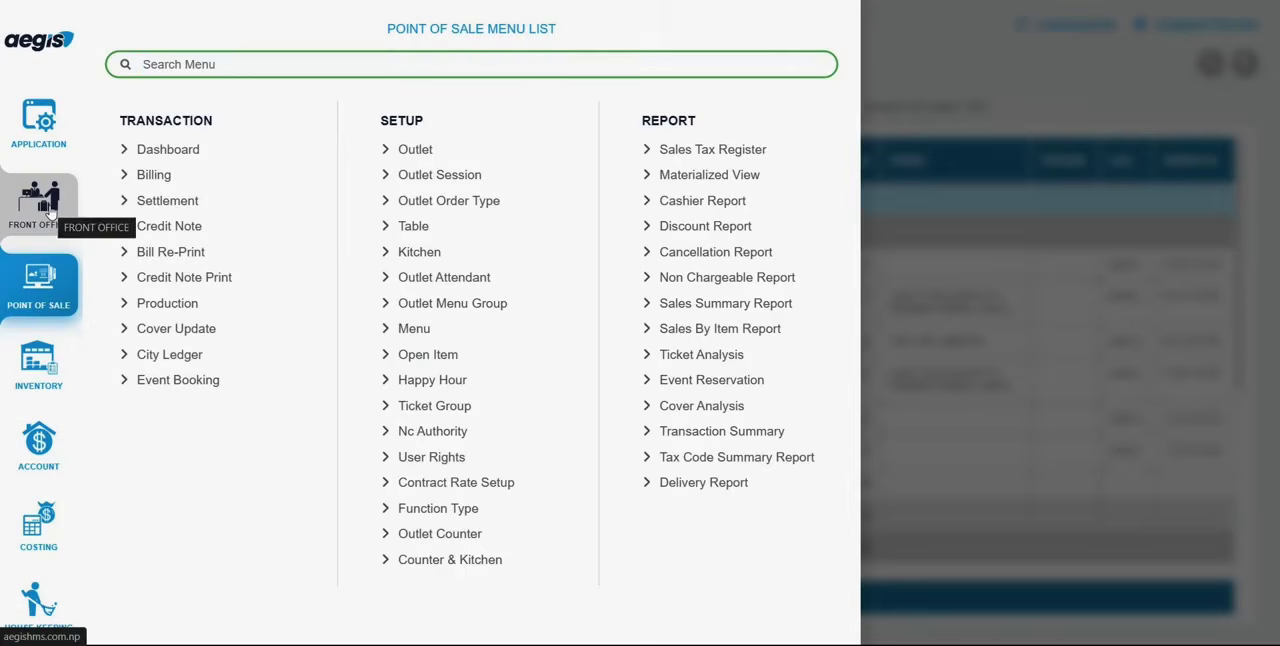
click(50, 210)
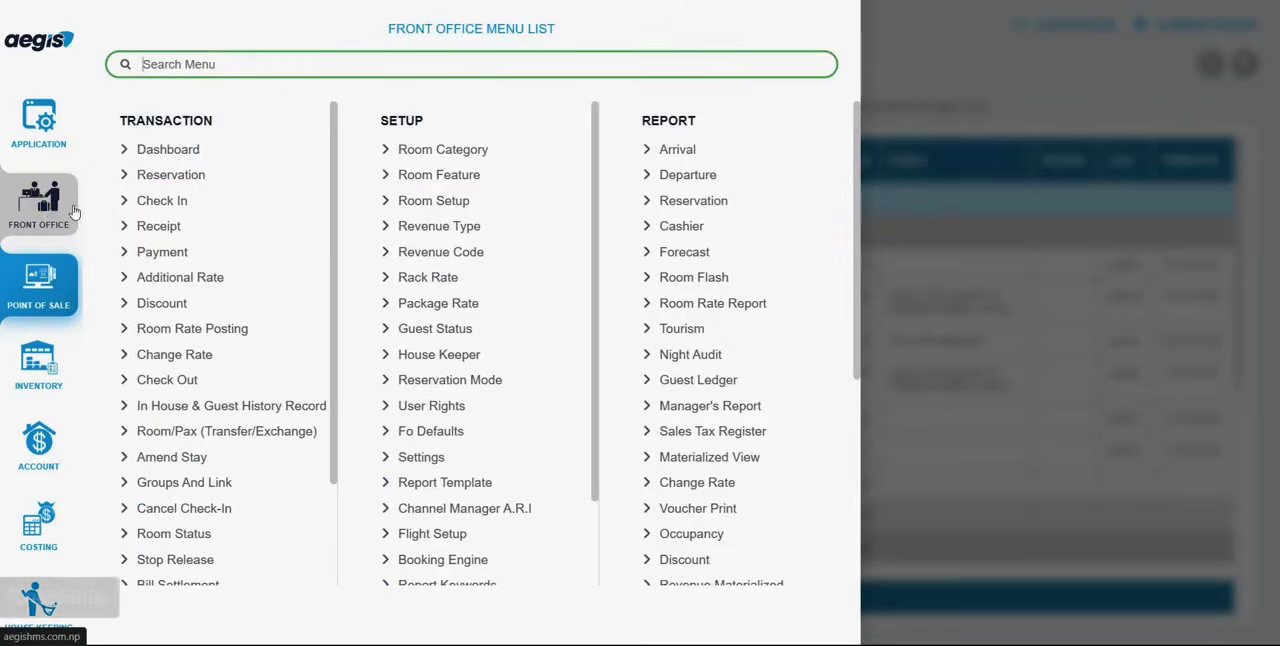
click(151, 205)
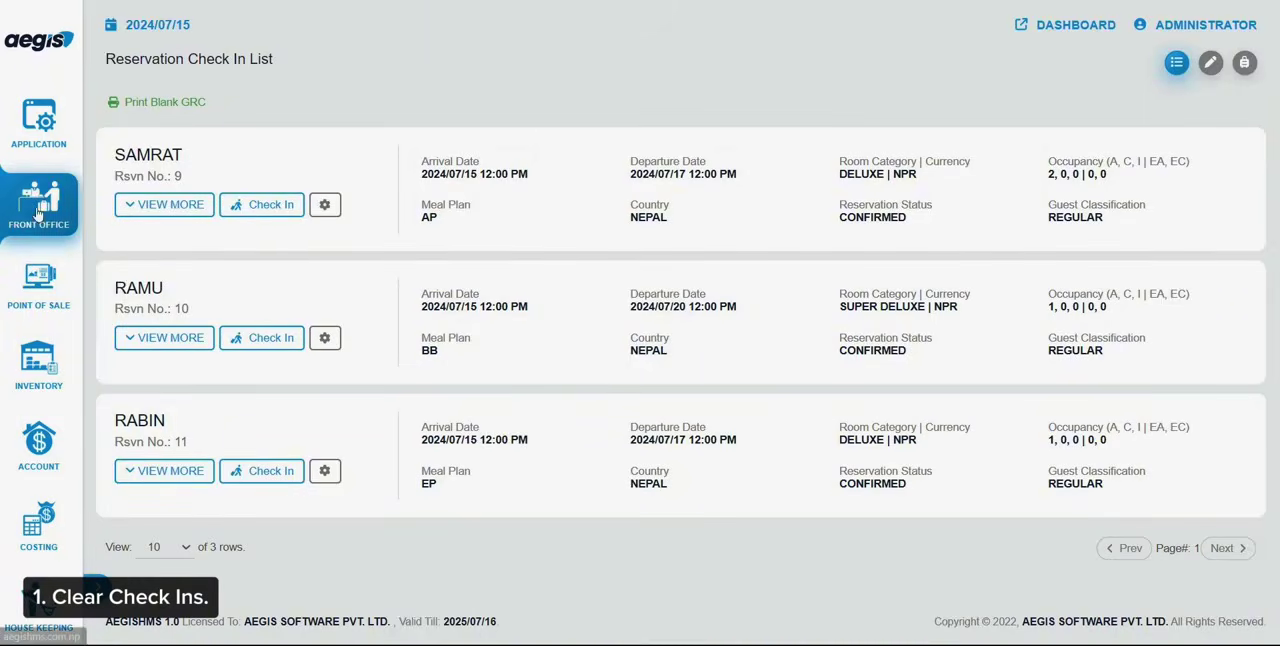
click(52, 212)
click(152, 203)
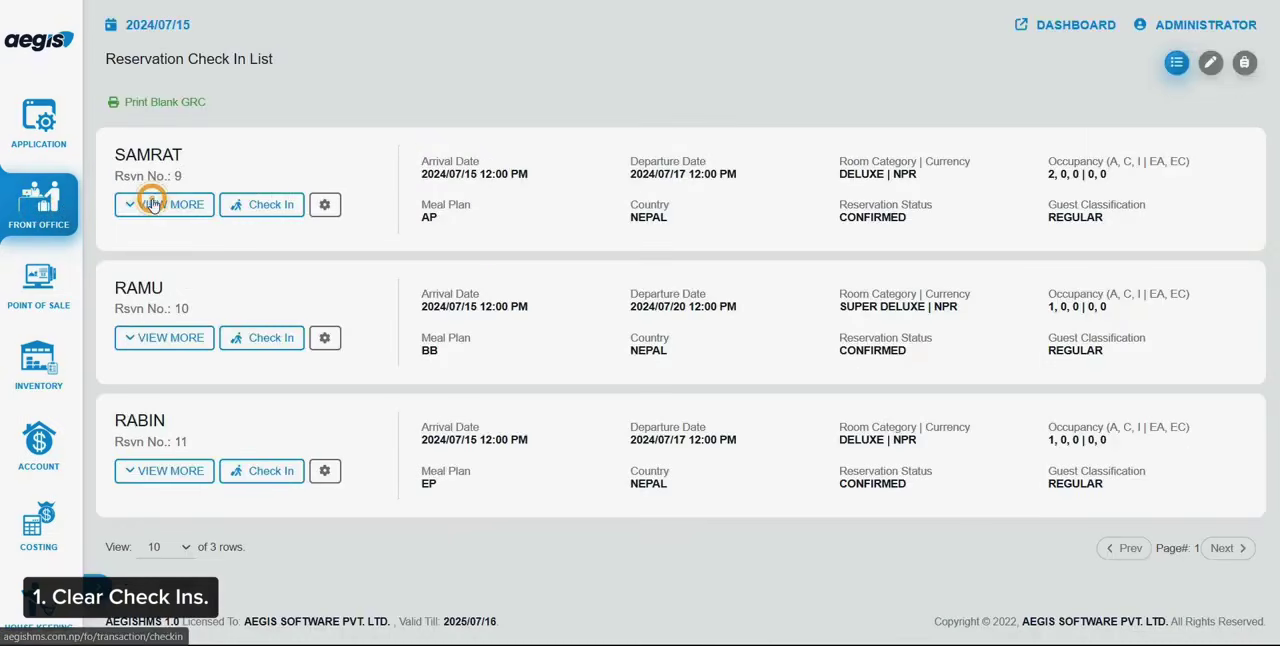
Start the check-in of the first listed reservation and assign room 101 to both of its guests
click(273, 205)
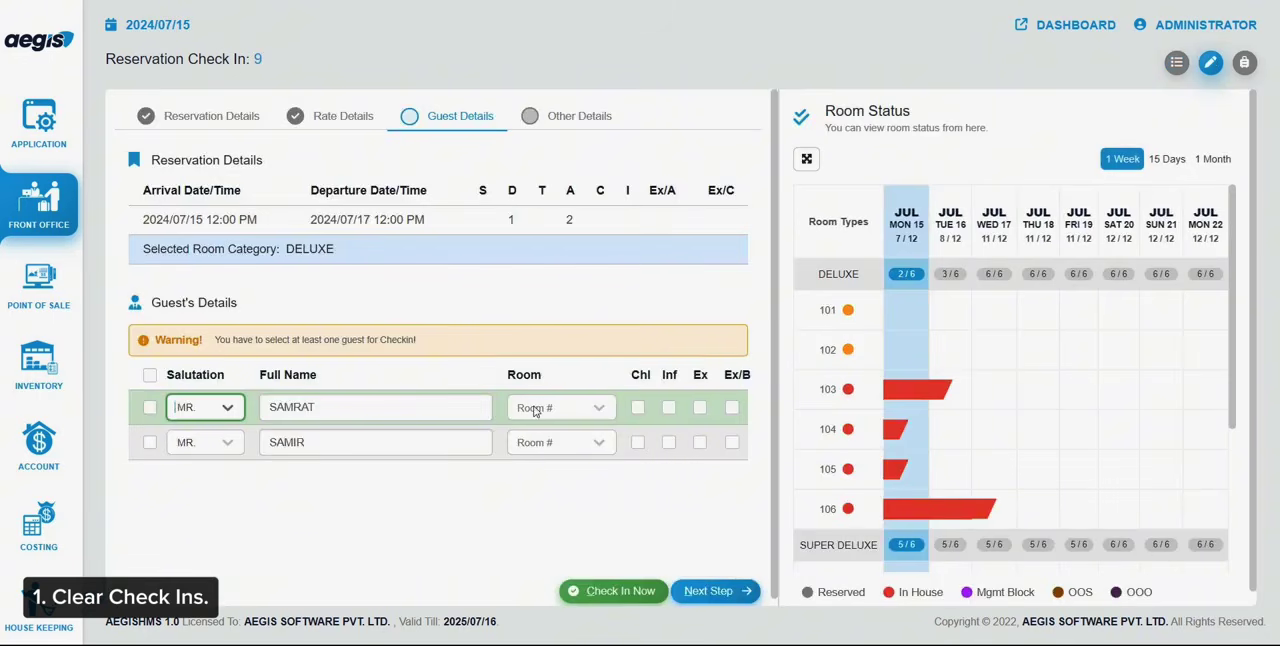
click(532, 409)
key(Return)
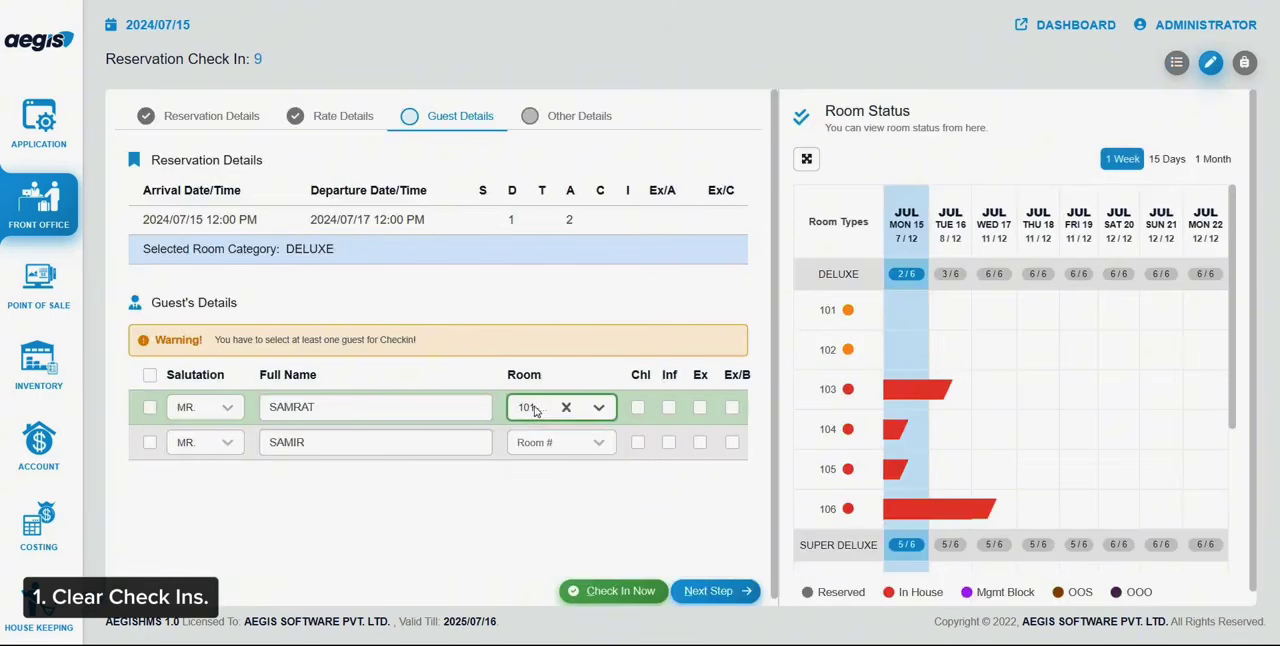
click(548, 442)
key(Return)
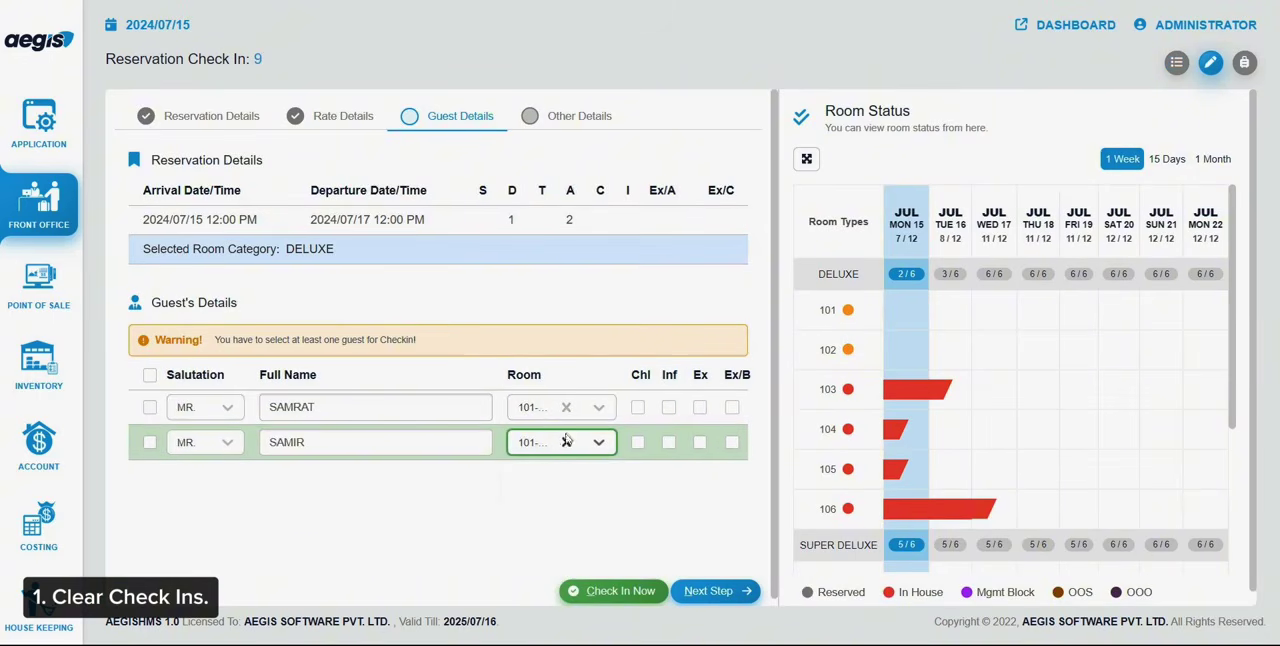
Update room 101's status to CLEAN, choosing the person who updated it
click(848, 310)
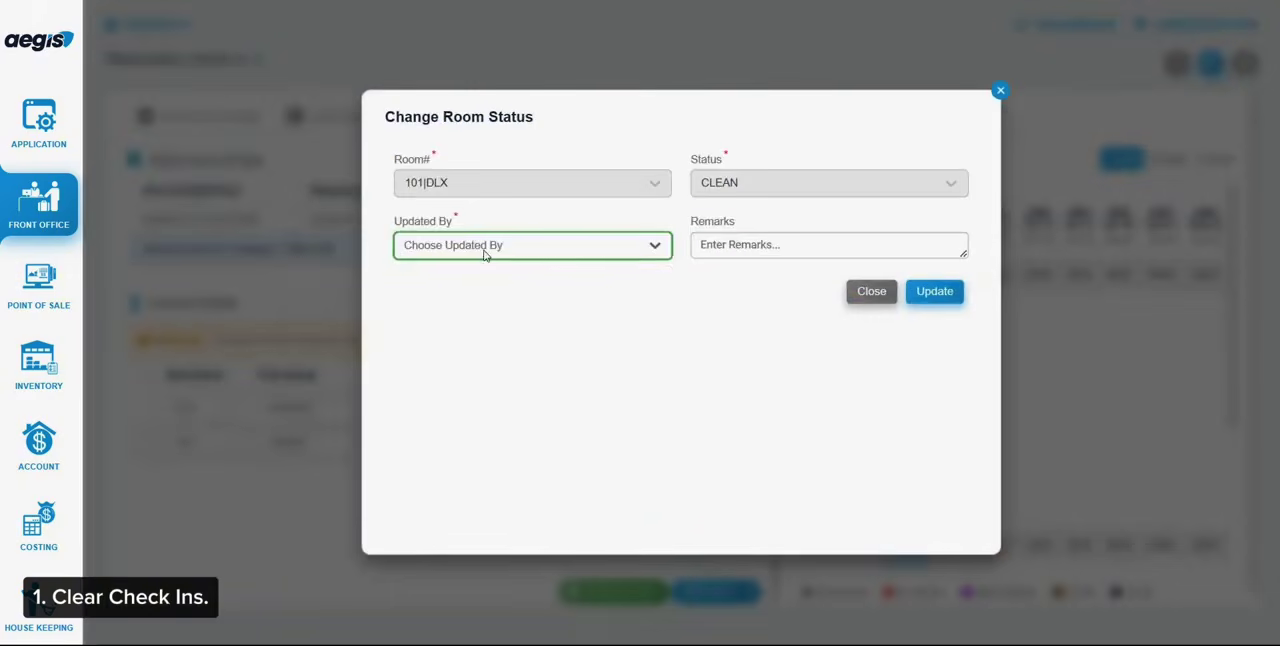
click(484, 254)
click(494, 279)
click(950, 292)
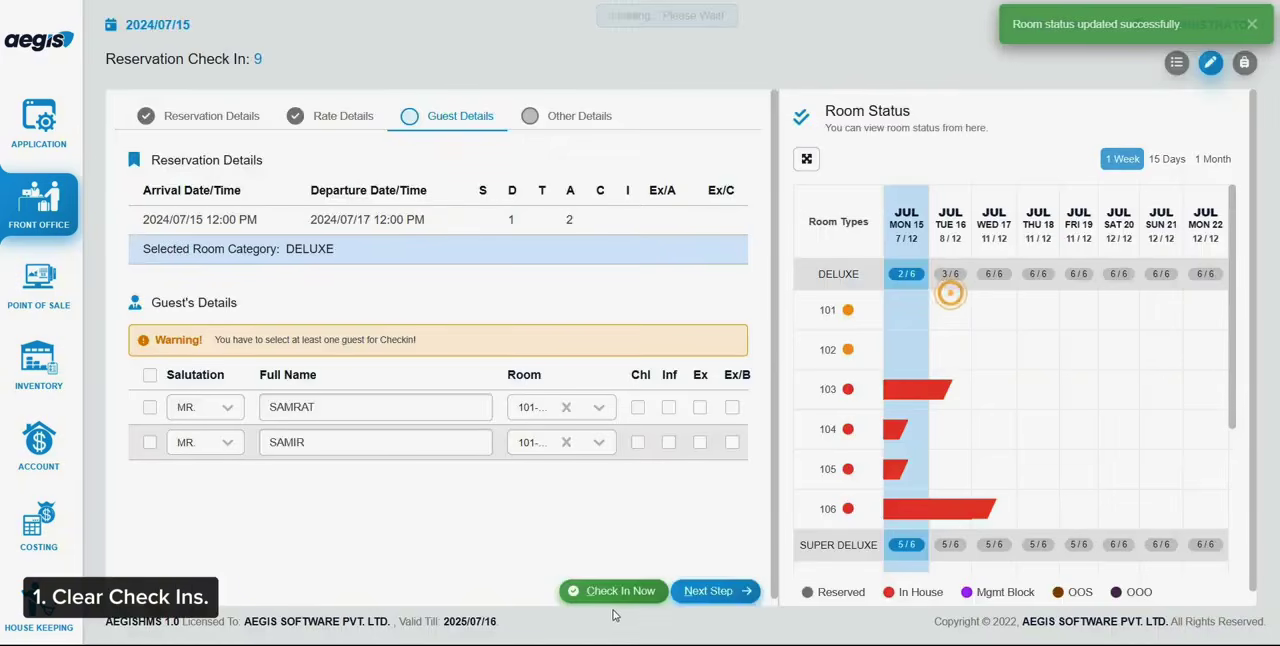
Select all guests of the reservation and check them in
click(610, 592)
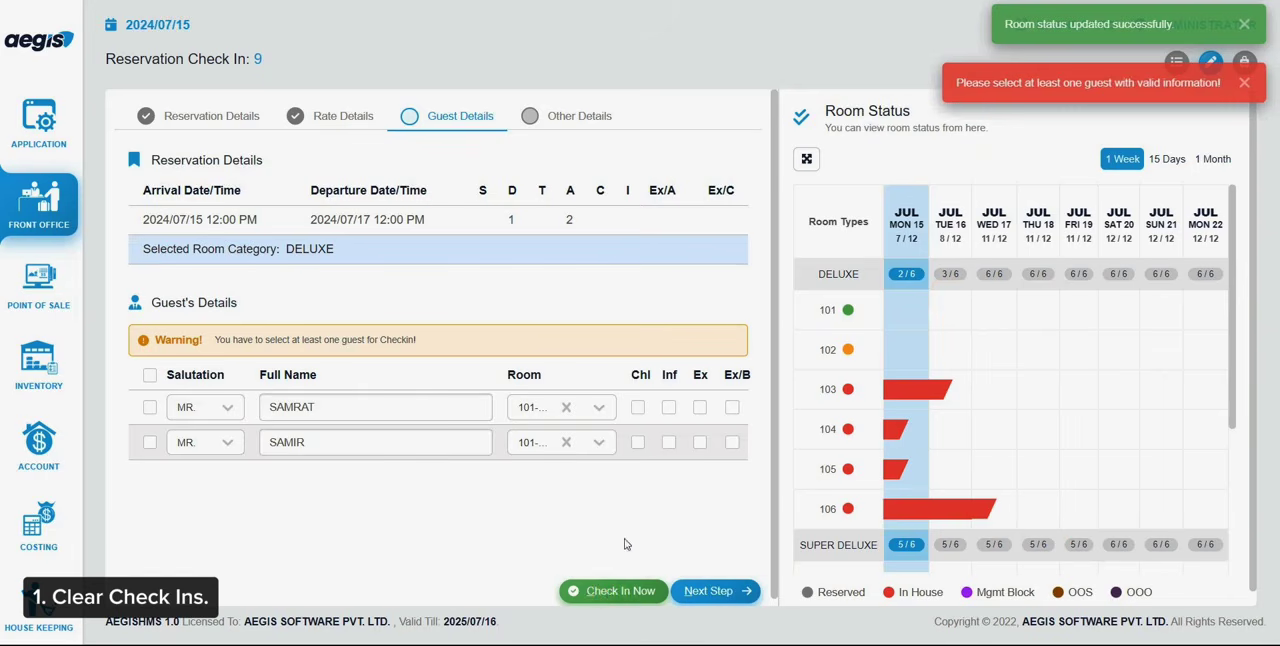
click(149, 375)
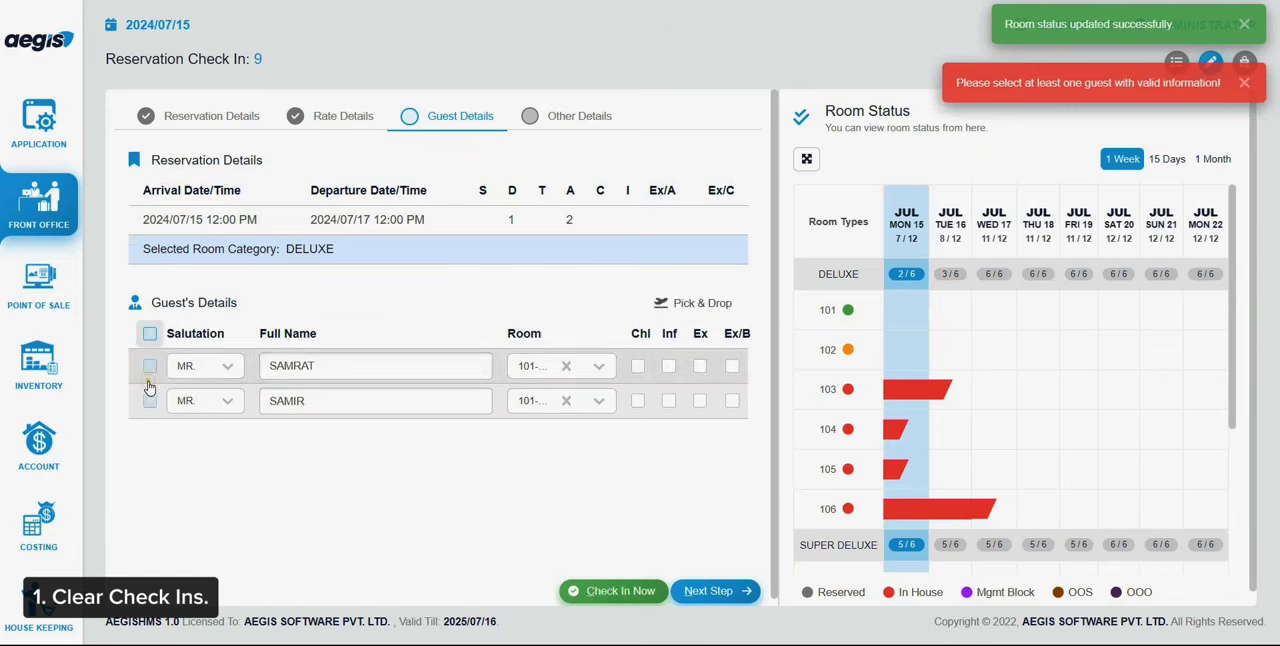
click(620, 588)
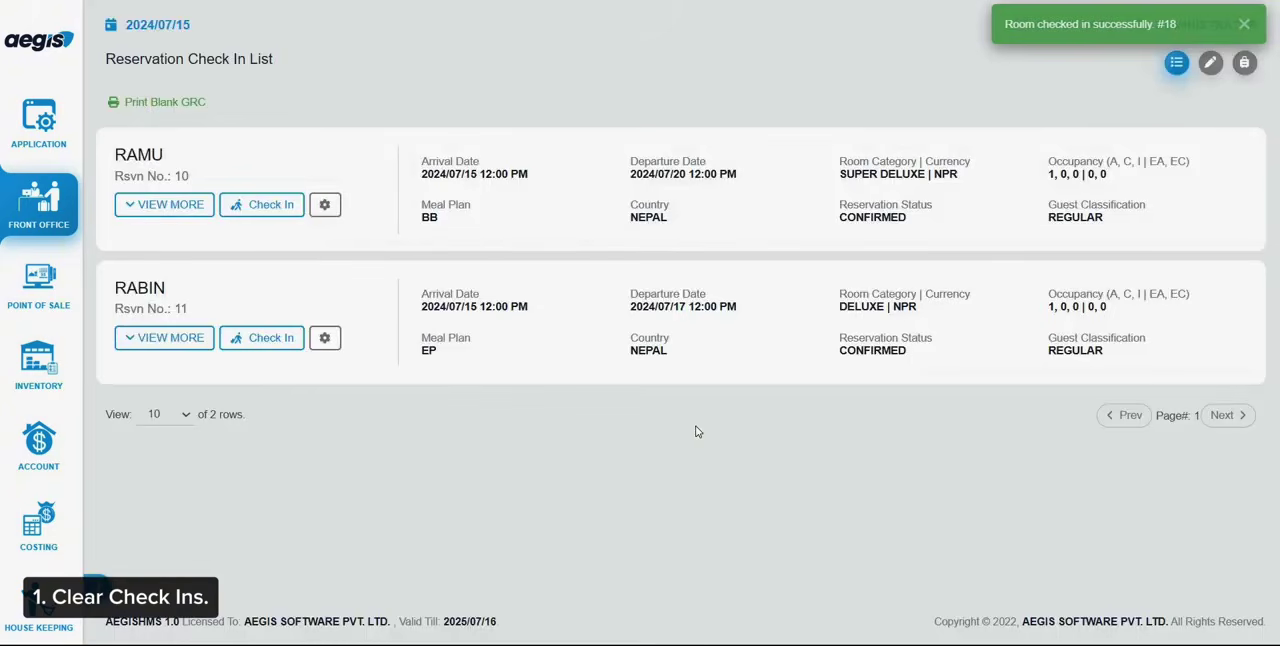
click(888, 288)
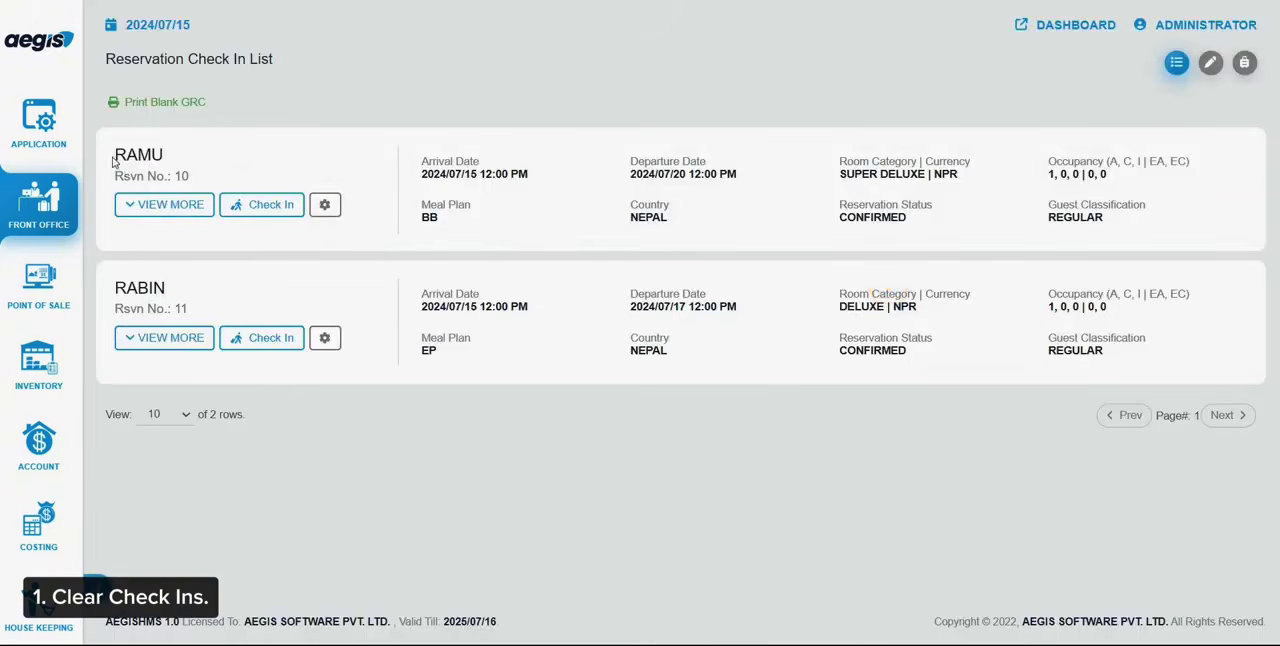
drag(155, 170, 219, 278)
click(222, 296)
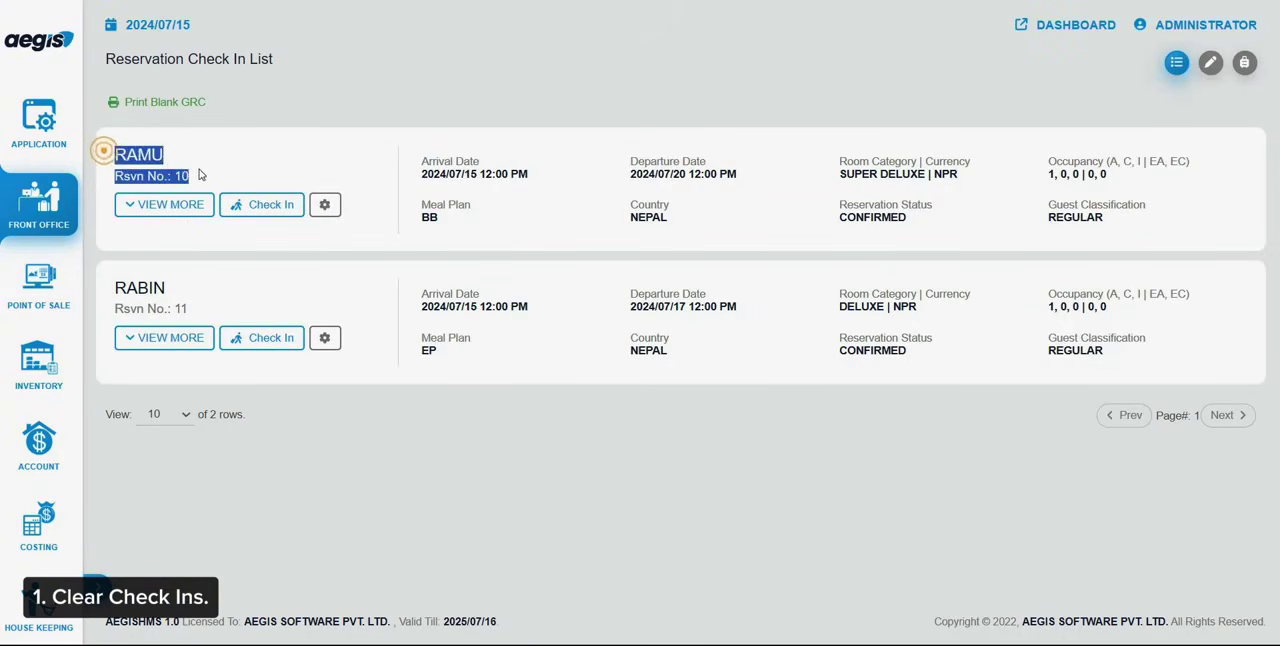
Open the Room Rate Report for 2024/07/15 and review the rates, taxes and totals of all in-house rooms
click(67, 212)
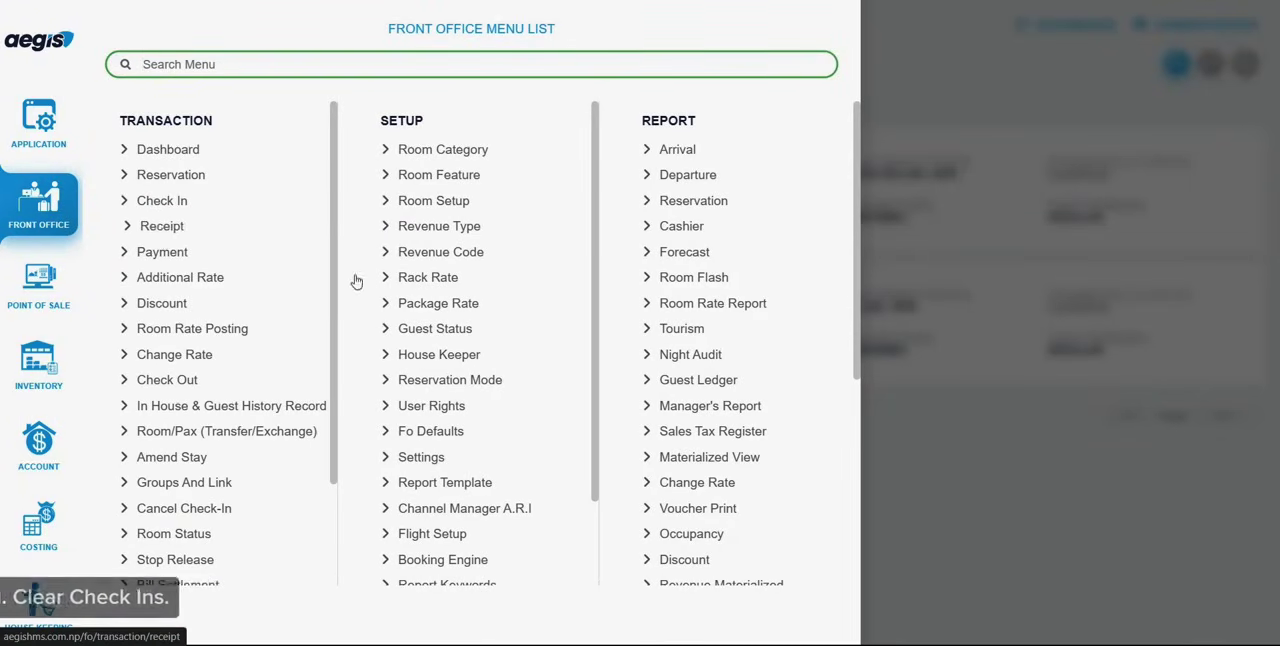
click(720, 302)
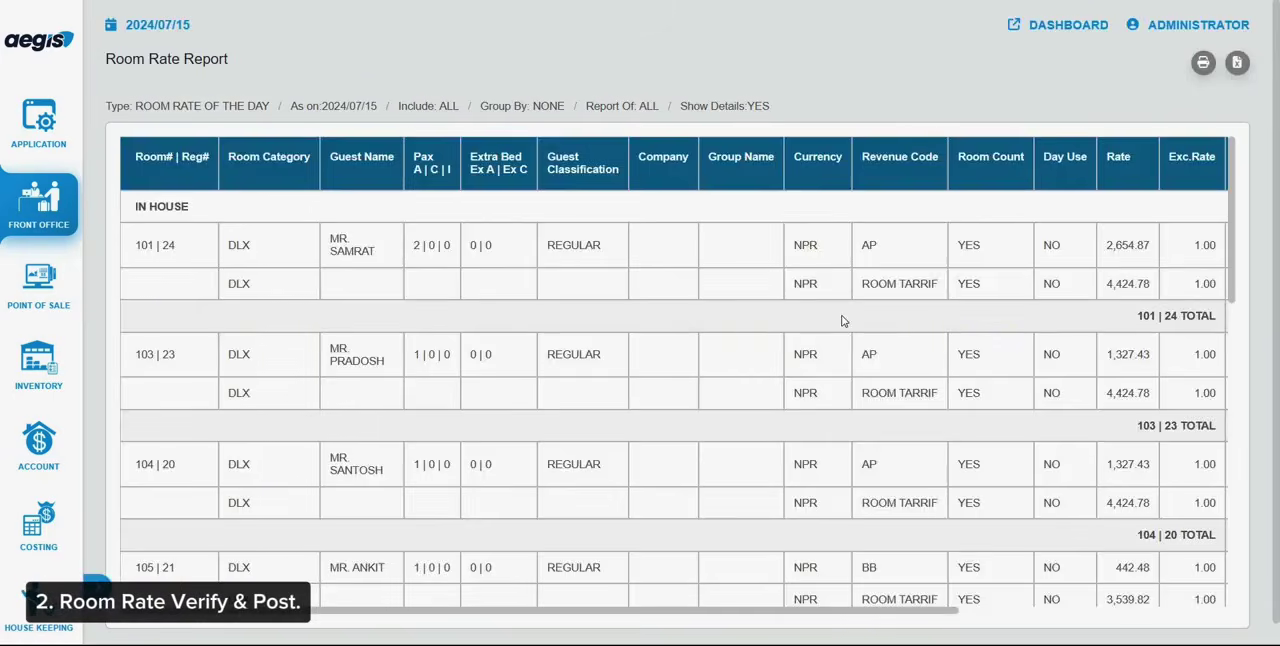
scroll(843, 320, right, 10)
scroll(842, 316, down, 3)
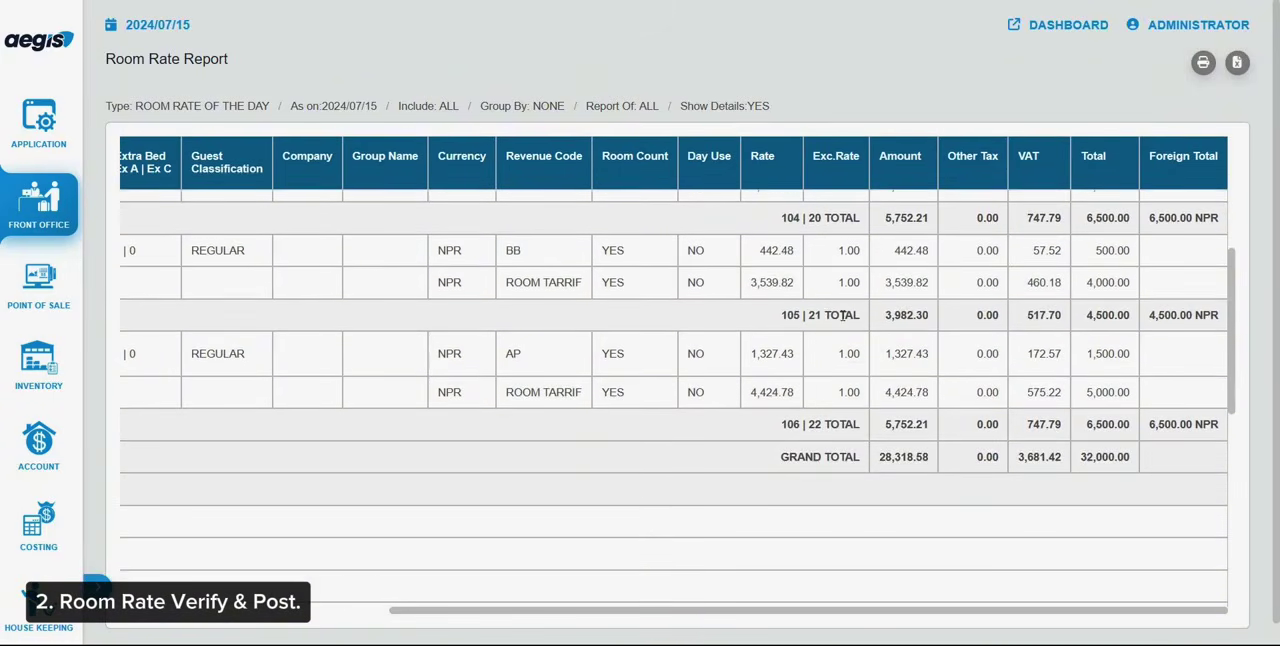
Post the room rates of all pending rooms for 2024/07/15 in Room Rate Posting
click(39, 203)
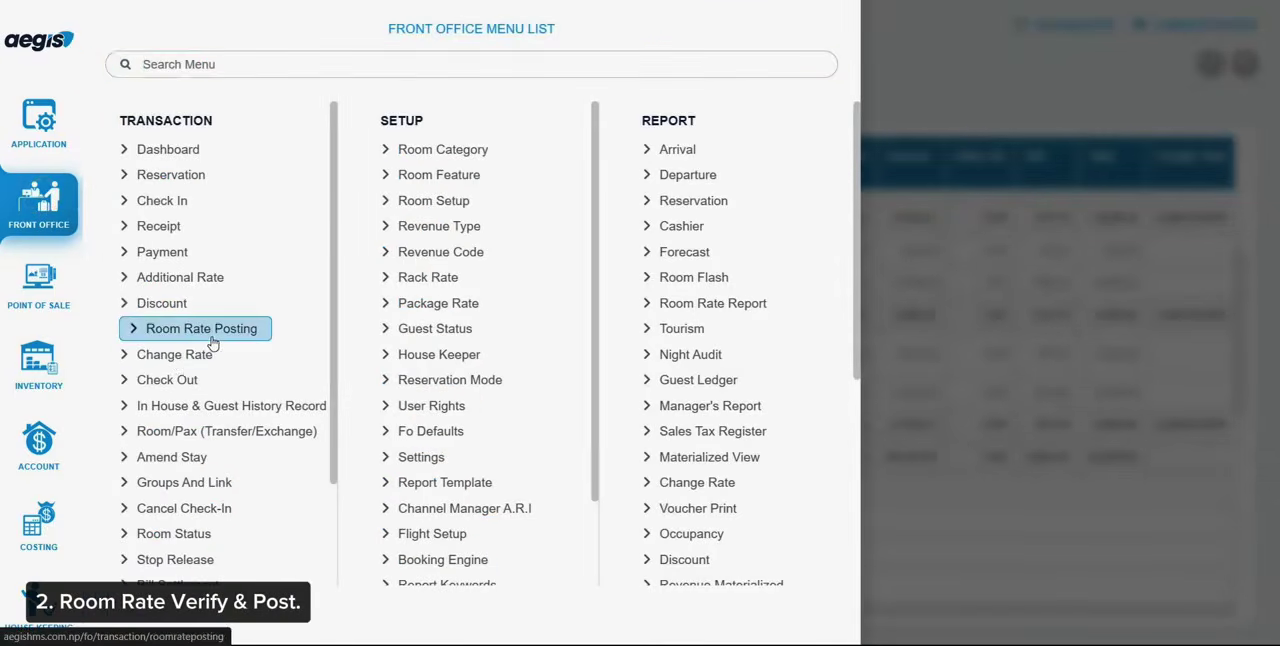
click(211, 336)
key(alt+p)
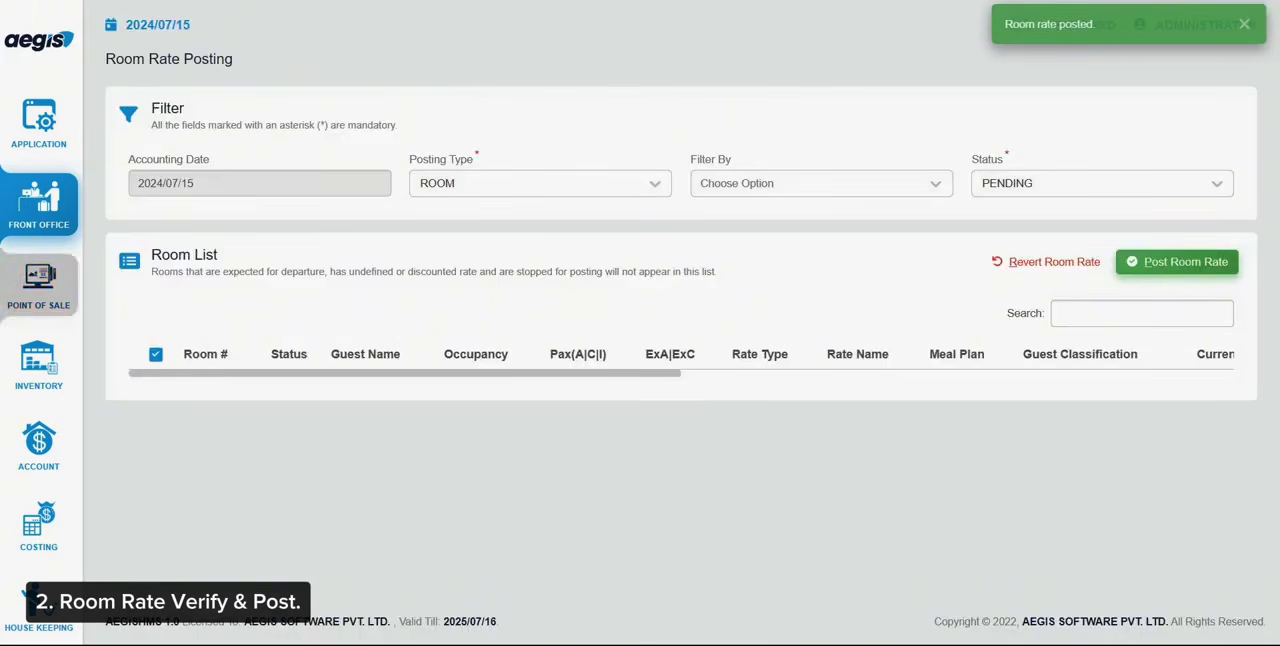
View the quick balance of all in-house rooms and examine the room charges posted to each guest
click(36, 198)
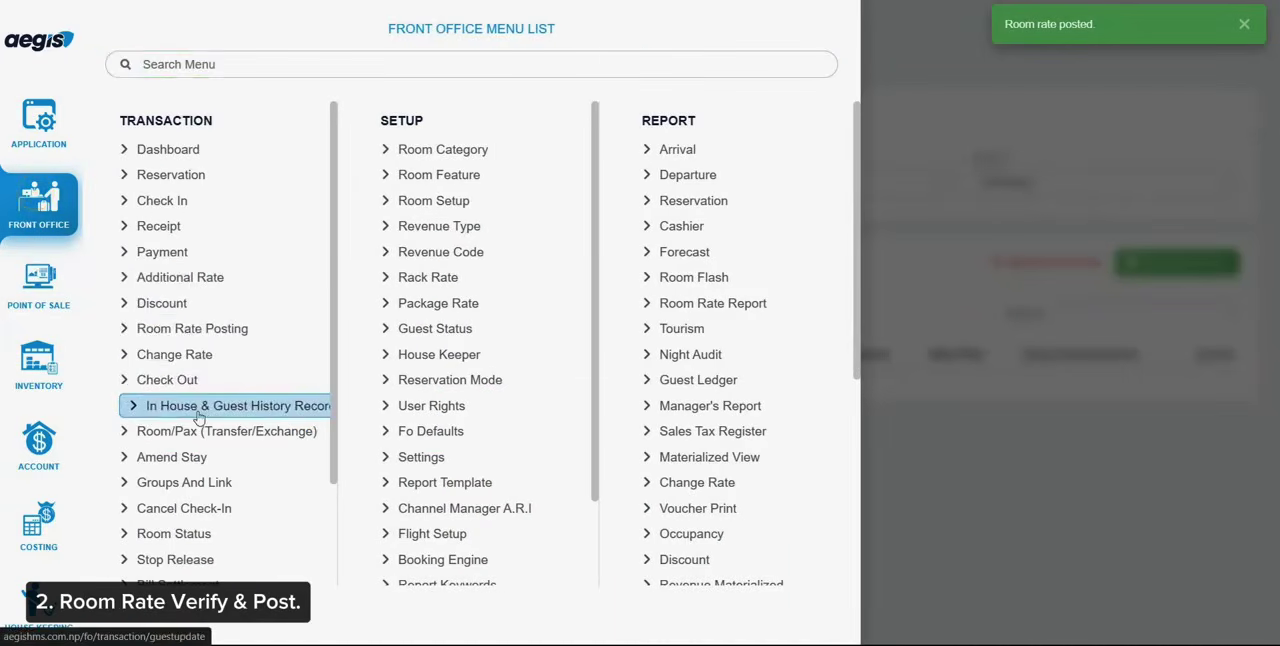
click(197, 413)
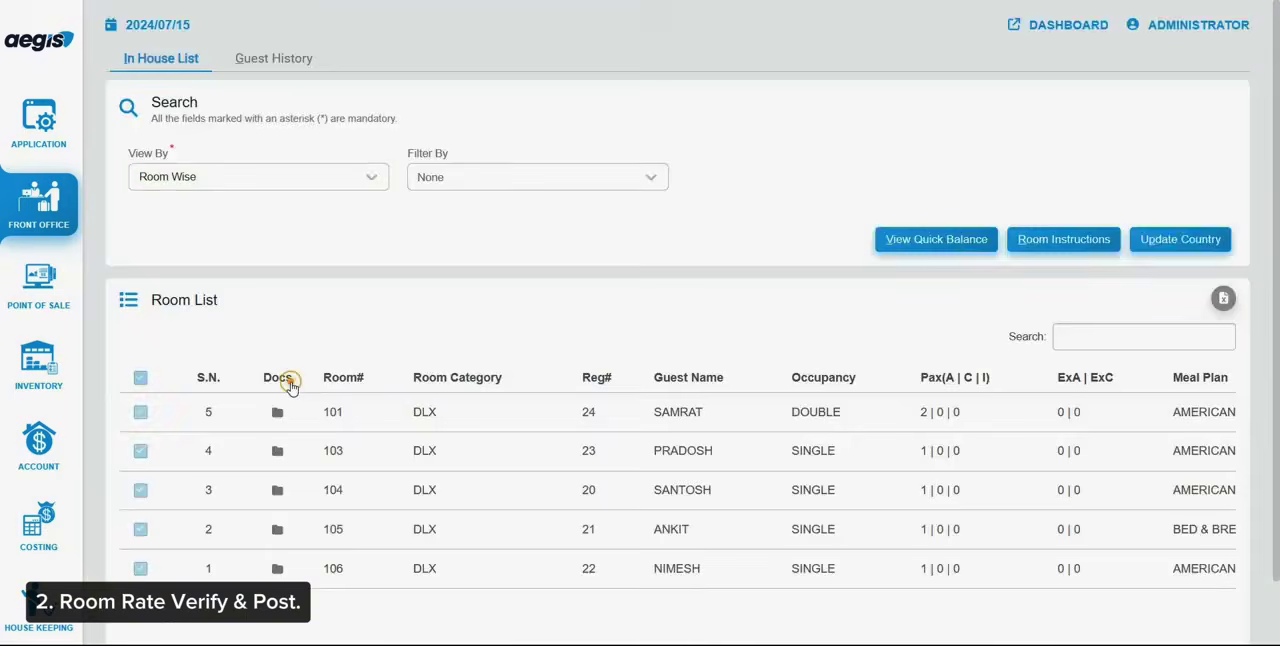
key(alt+v)
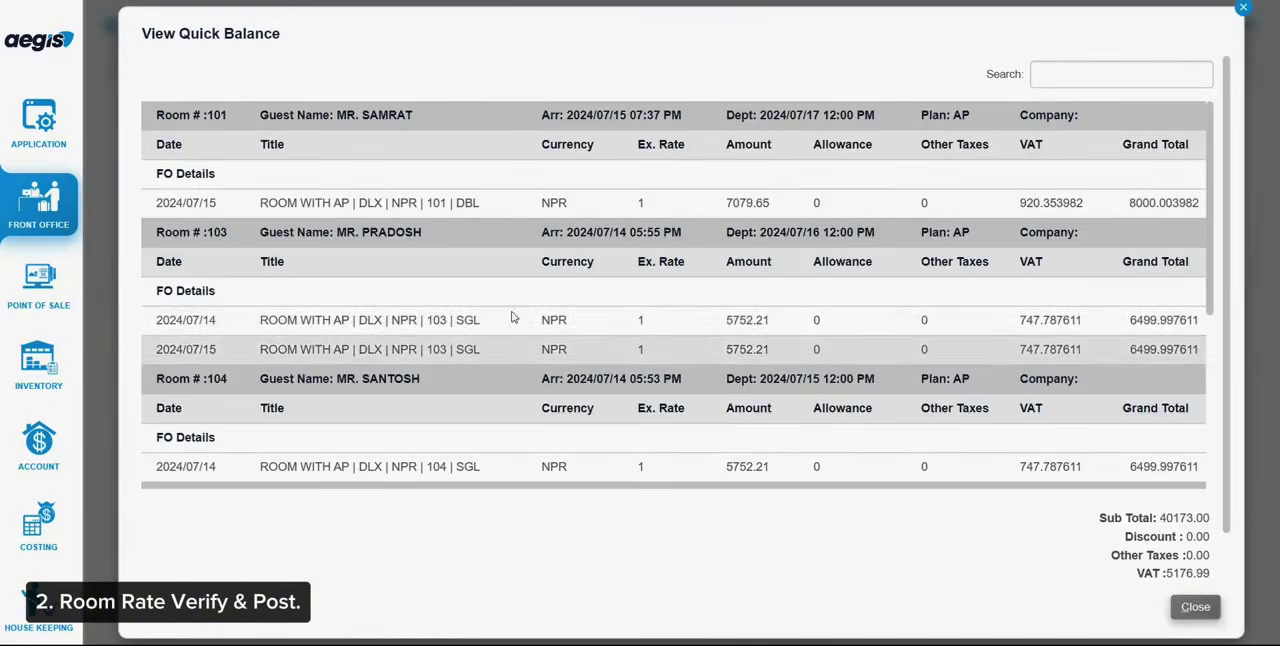
scroll(660, 303, down, 1)
scroll(658, 303, down, 3)
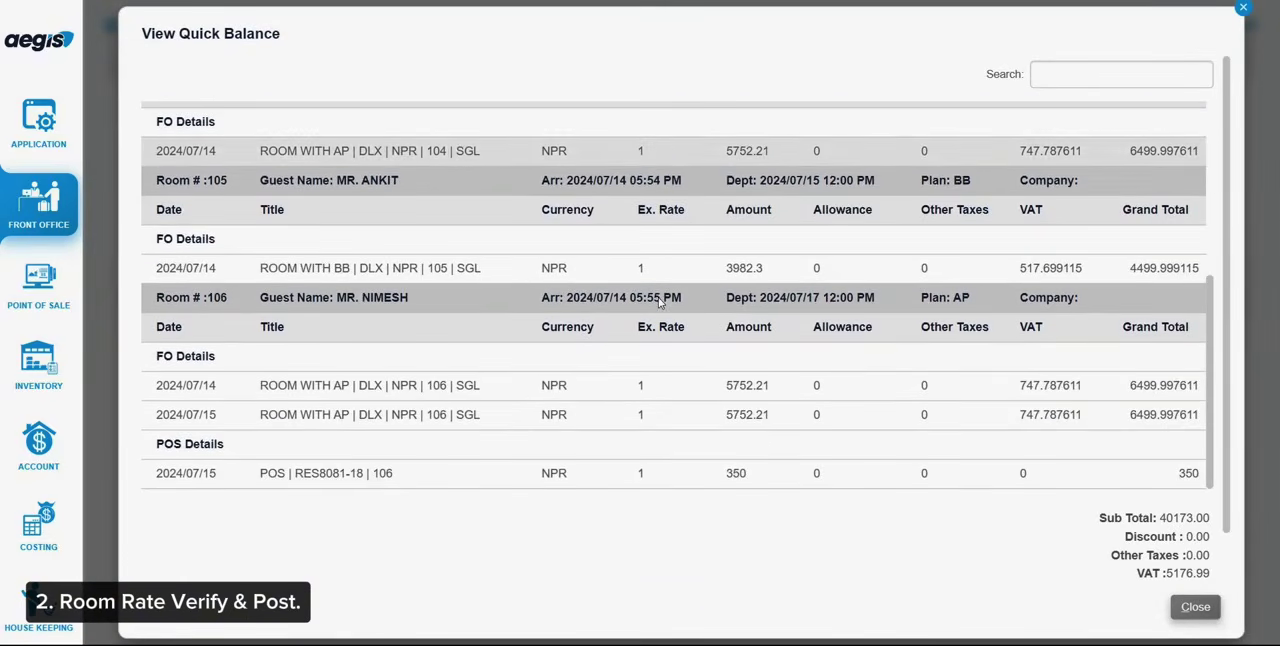
key(Escape)
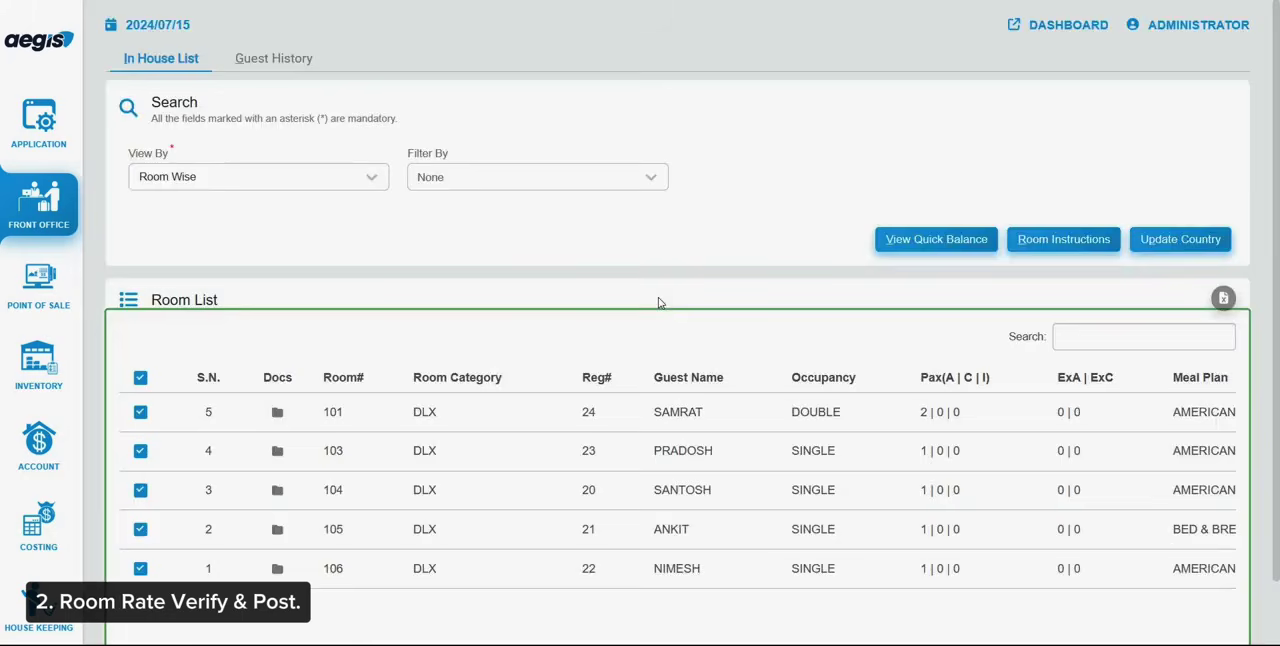
Select rooms 104 and 105 in the Checkout list for departure date 2024/07/15 and start their checkout
click(50, 212)
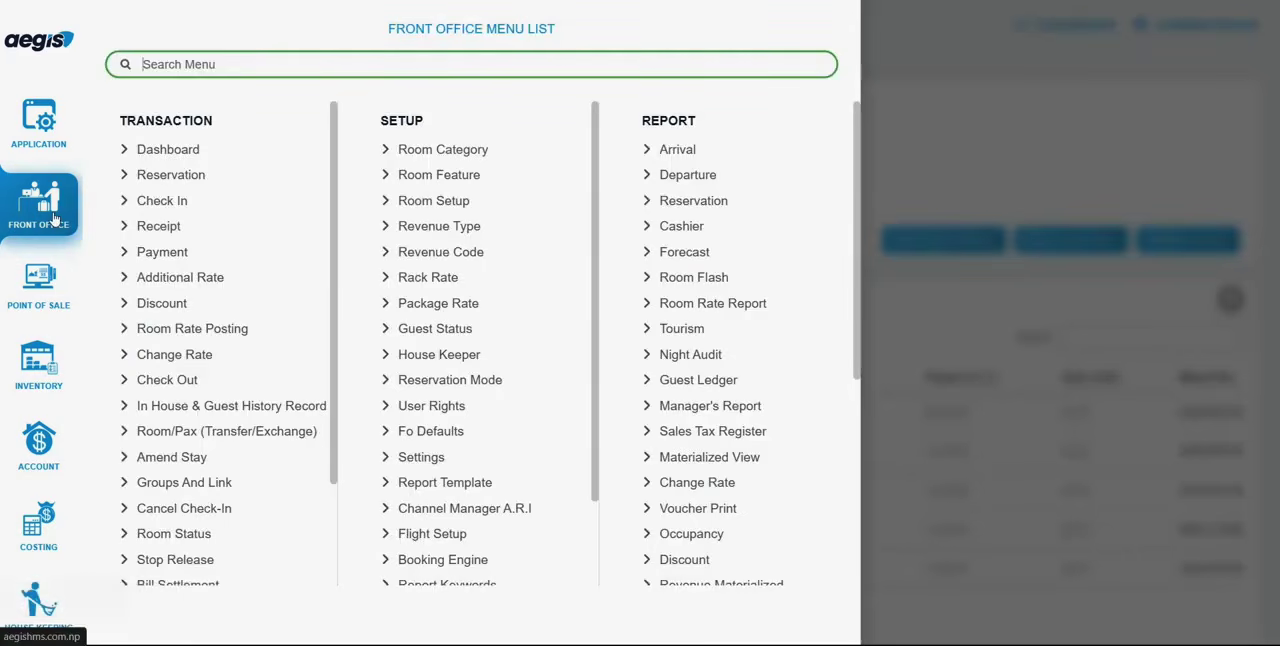
click(168, 380)
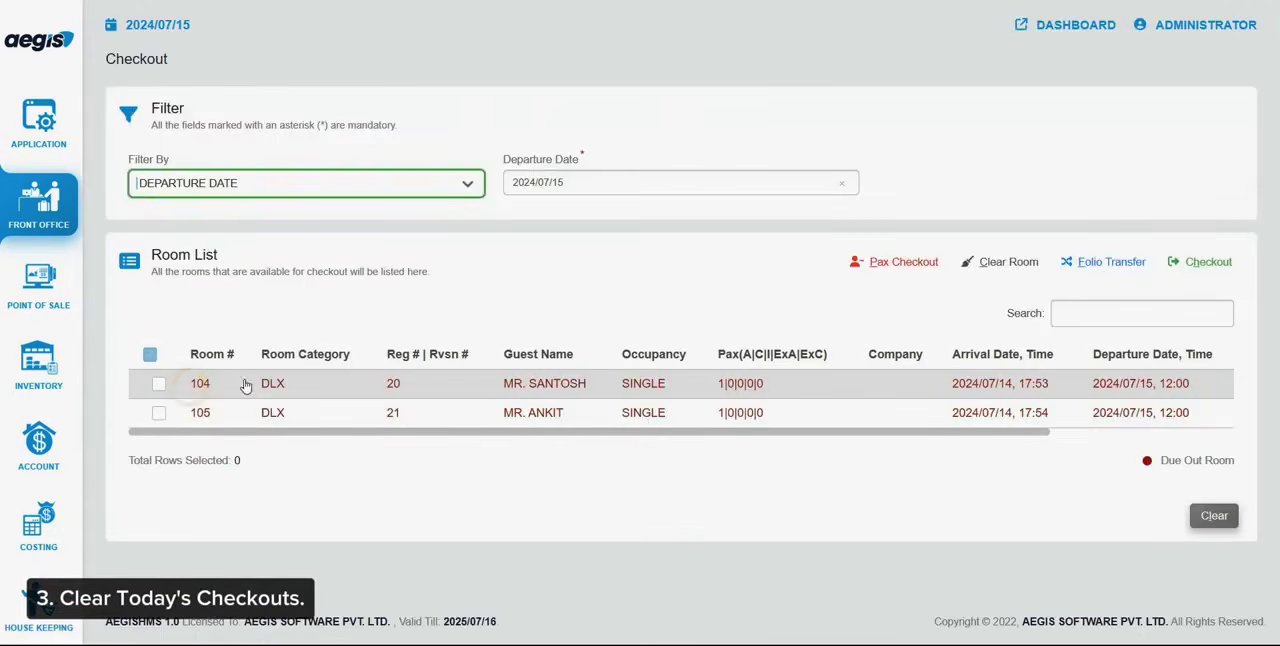
click(268, 387)
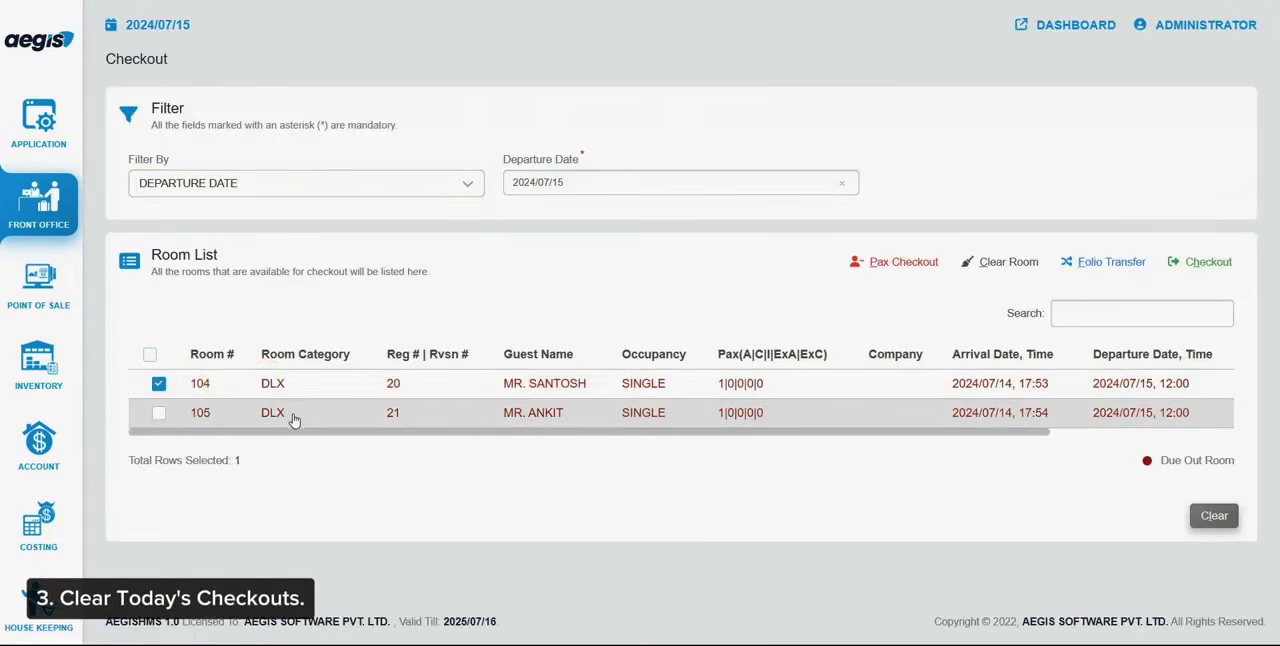
click(1189, 263)
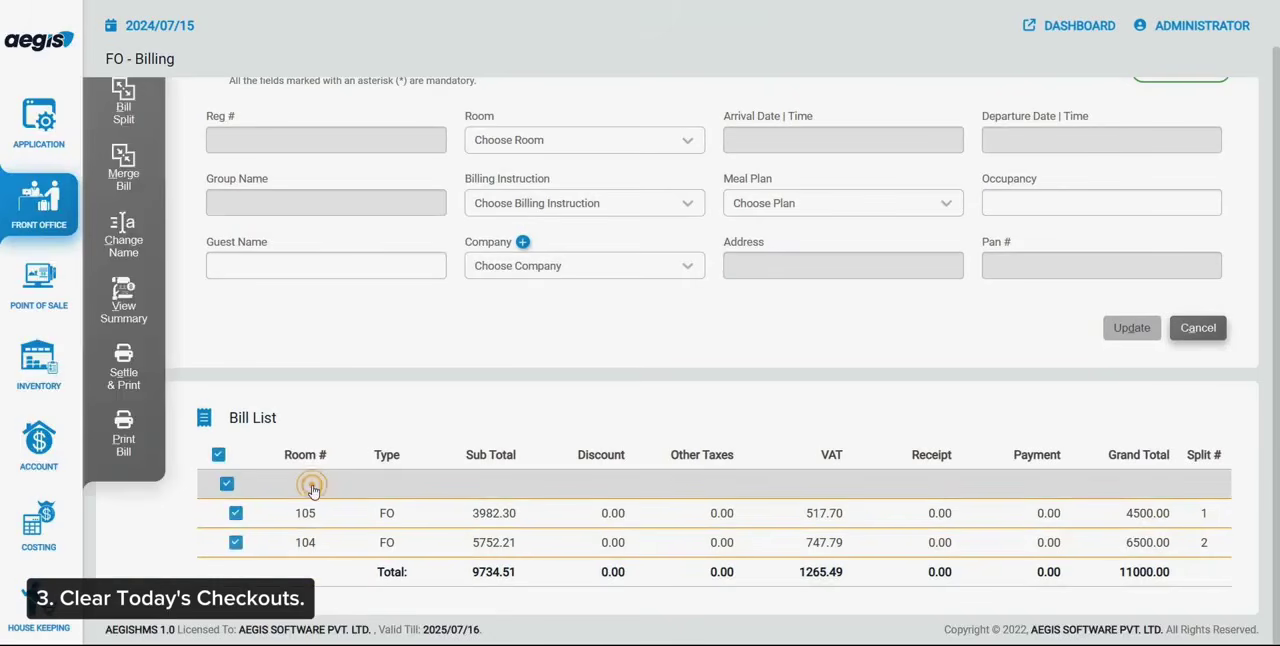
Merge the bills of rooms 104 and 105 into one and issue the merged bill for printing
key(alt+m)
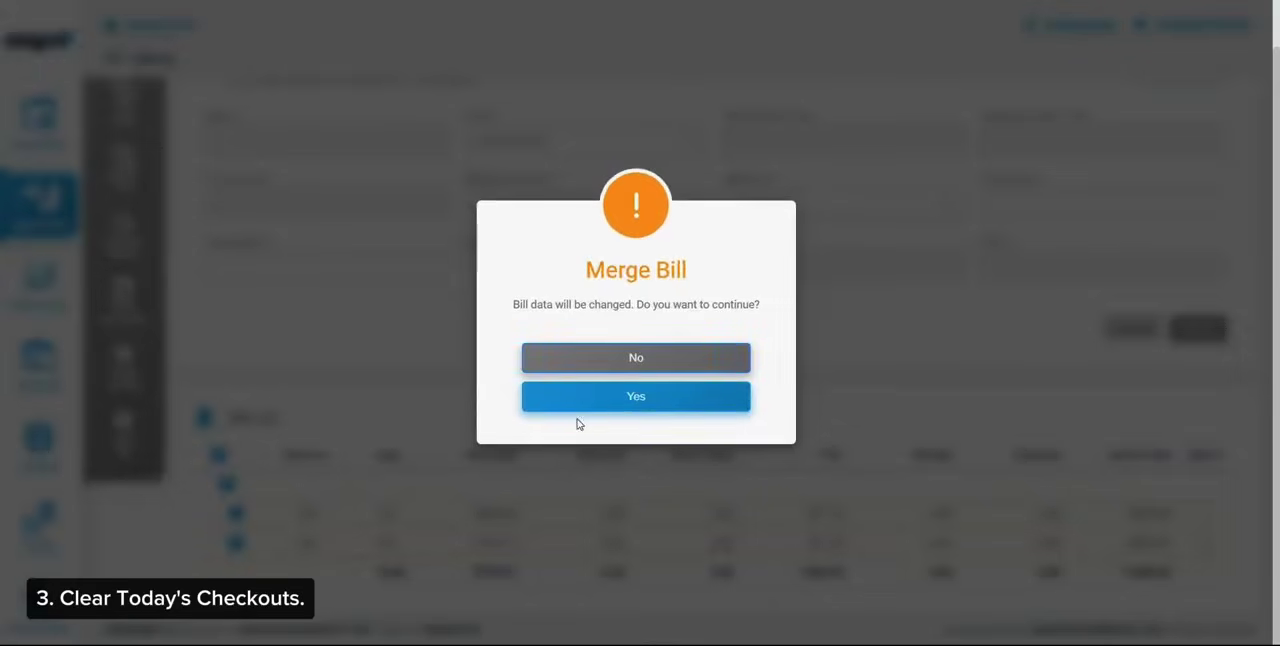
click(600, 405)
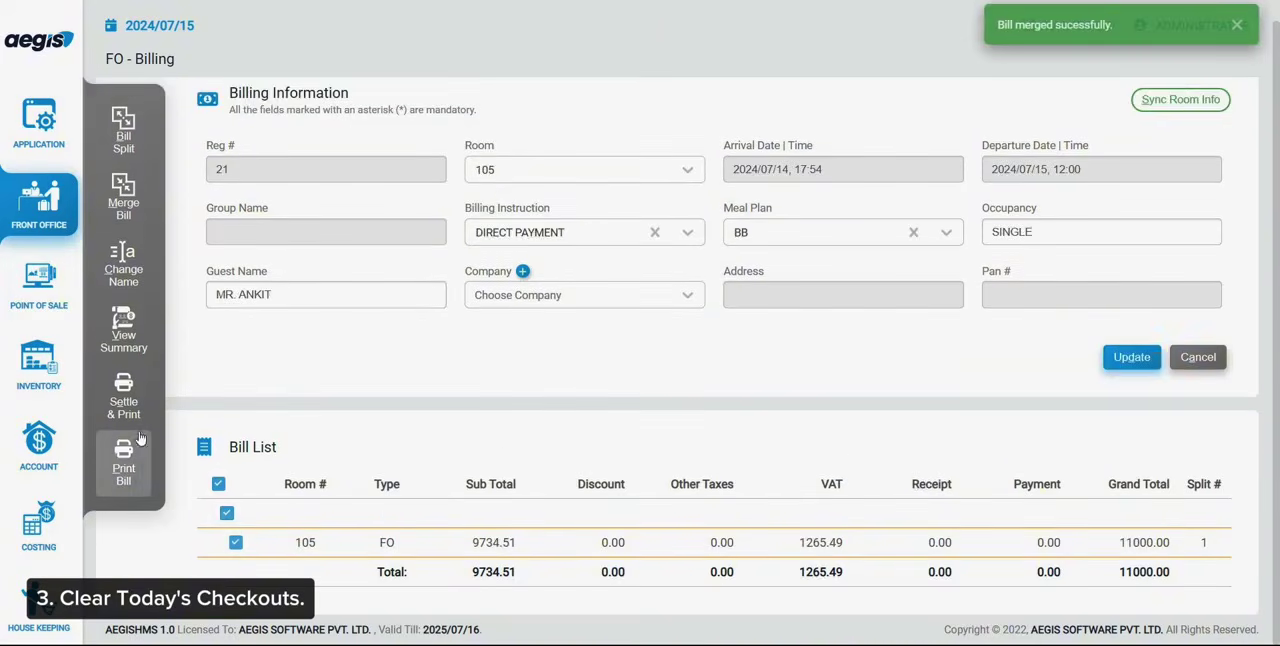
click(135, 470)
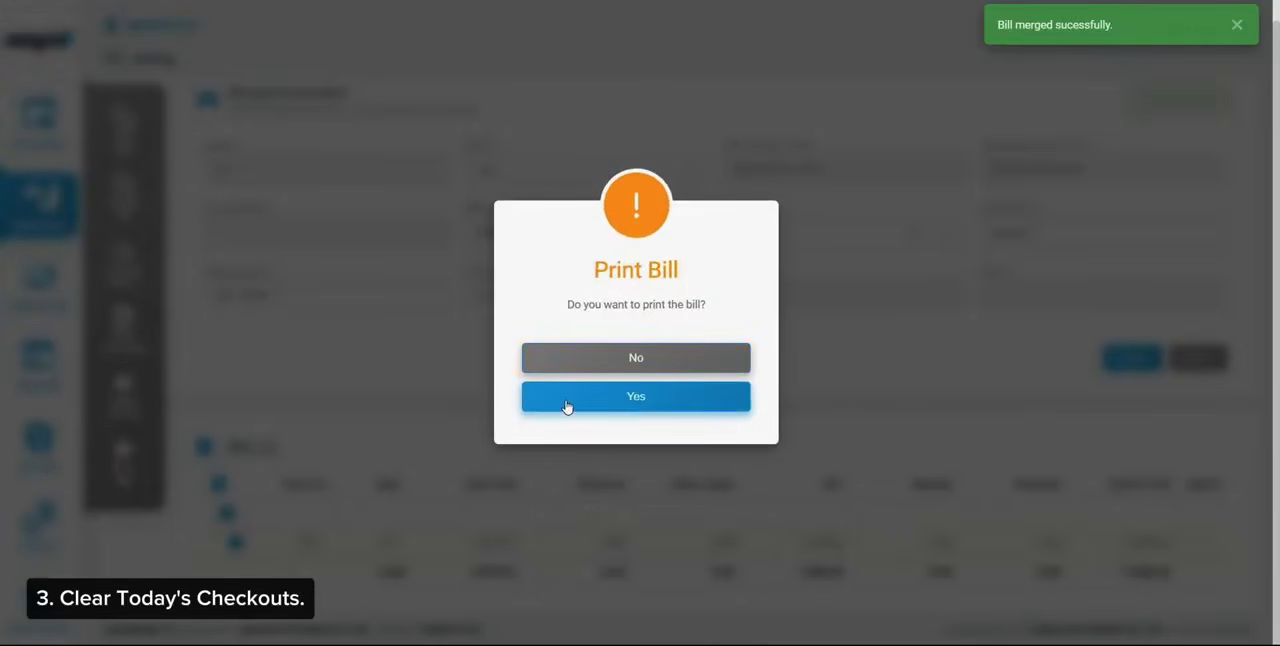
click(566, 400)
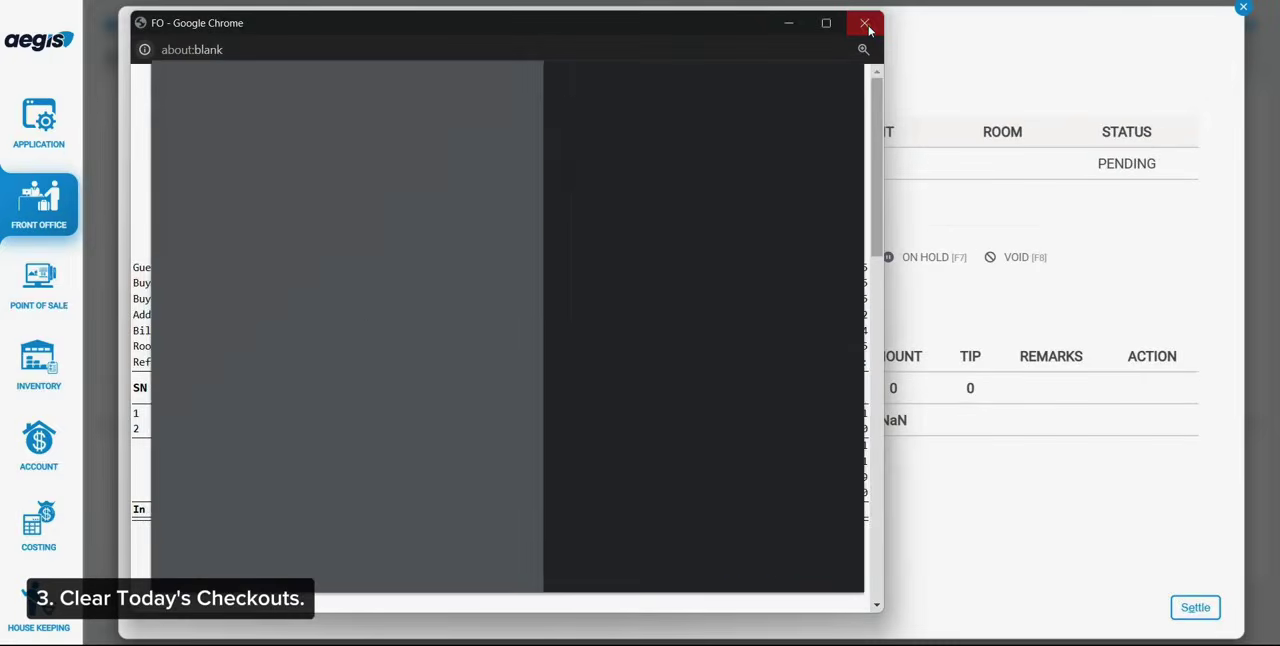
click(864, 22)
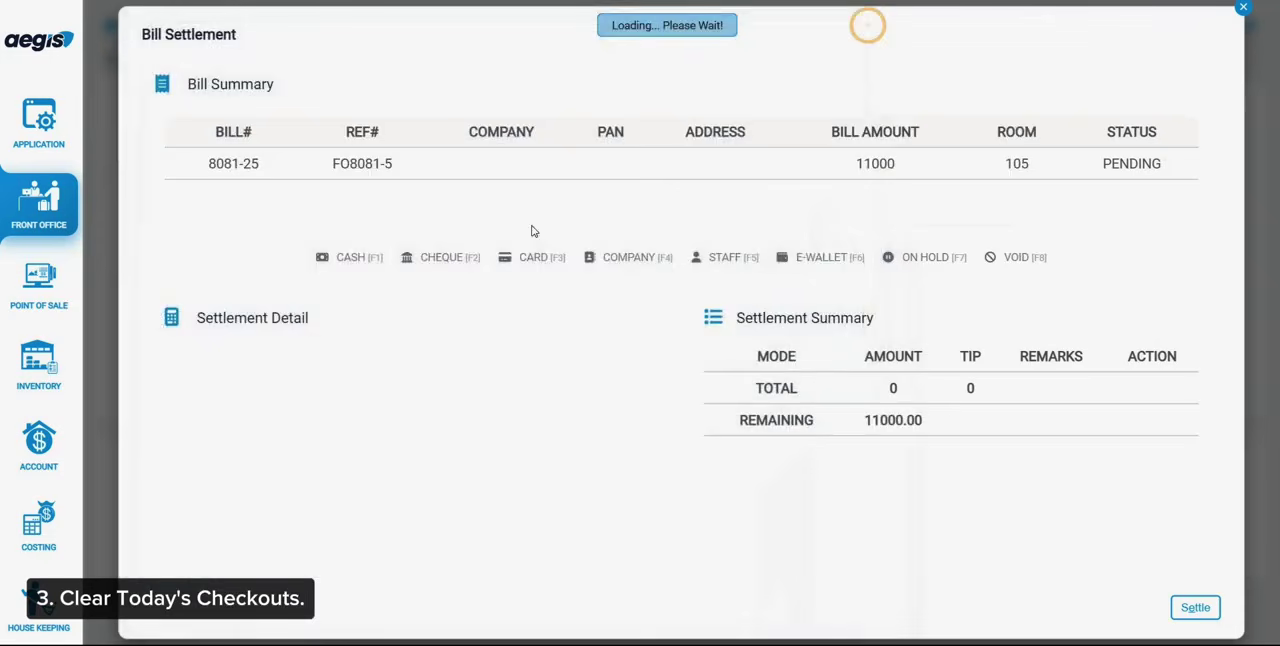
Settle the full merged bill of 11000 in cash and check out both rooms
click(345, 260)
key(Return)
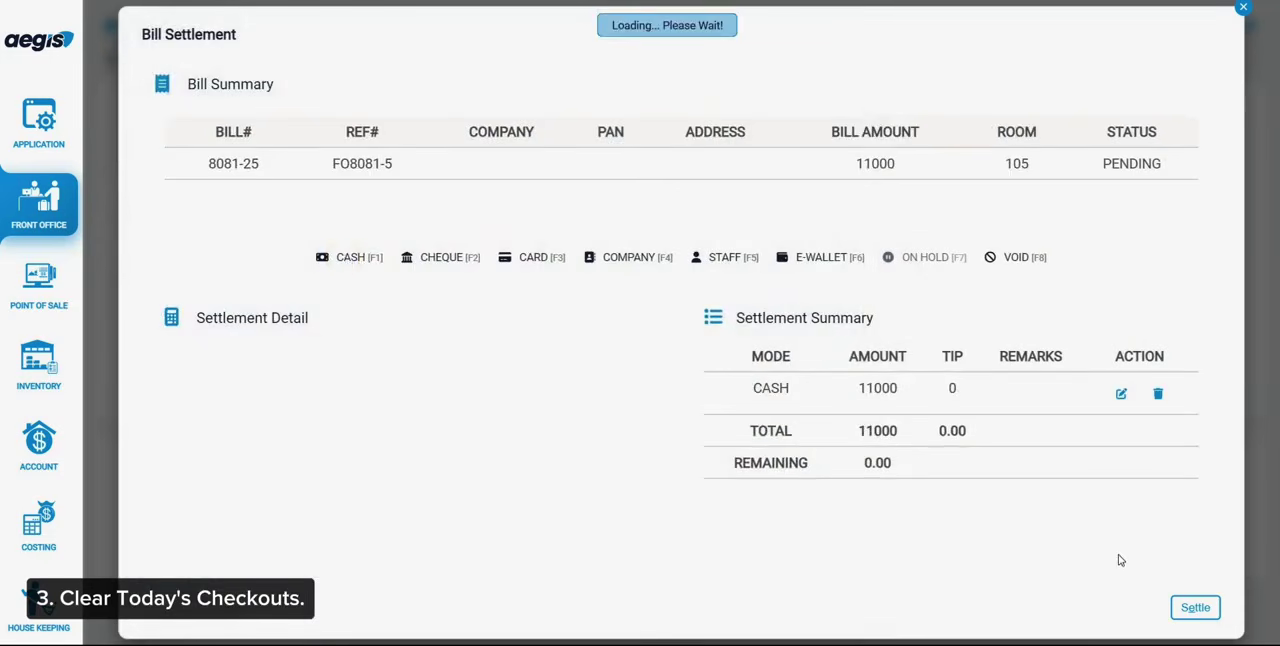
click(1184, 583)
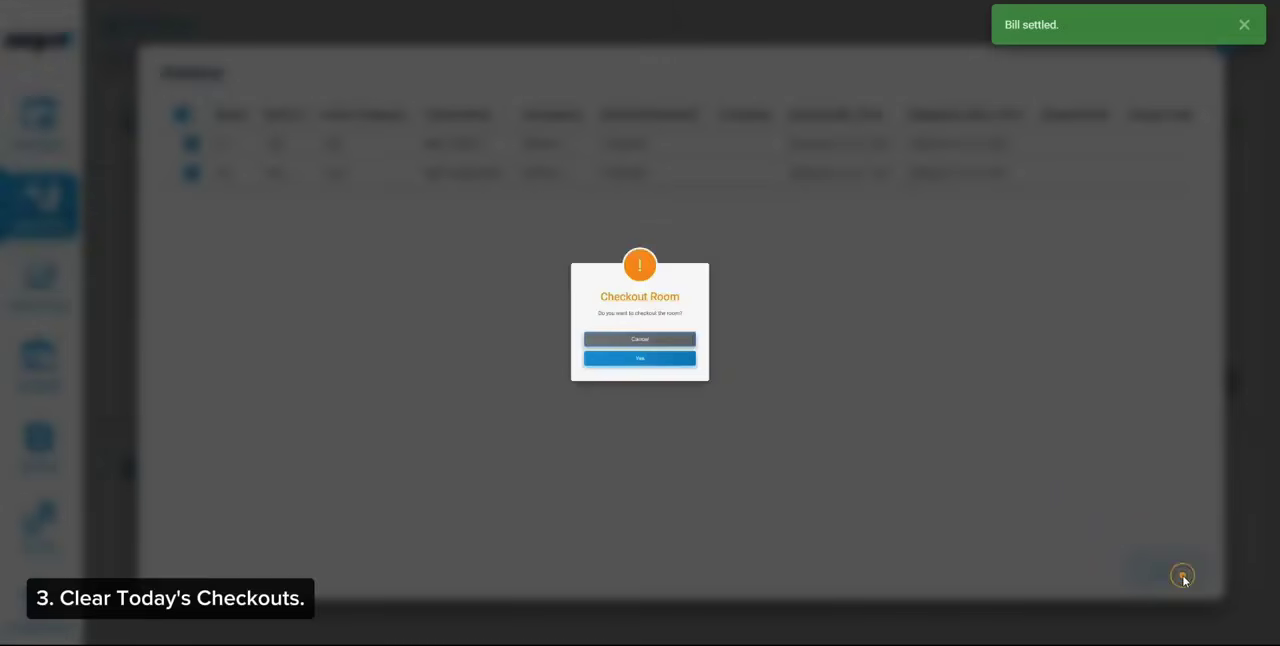
click(679, 398)
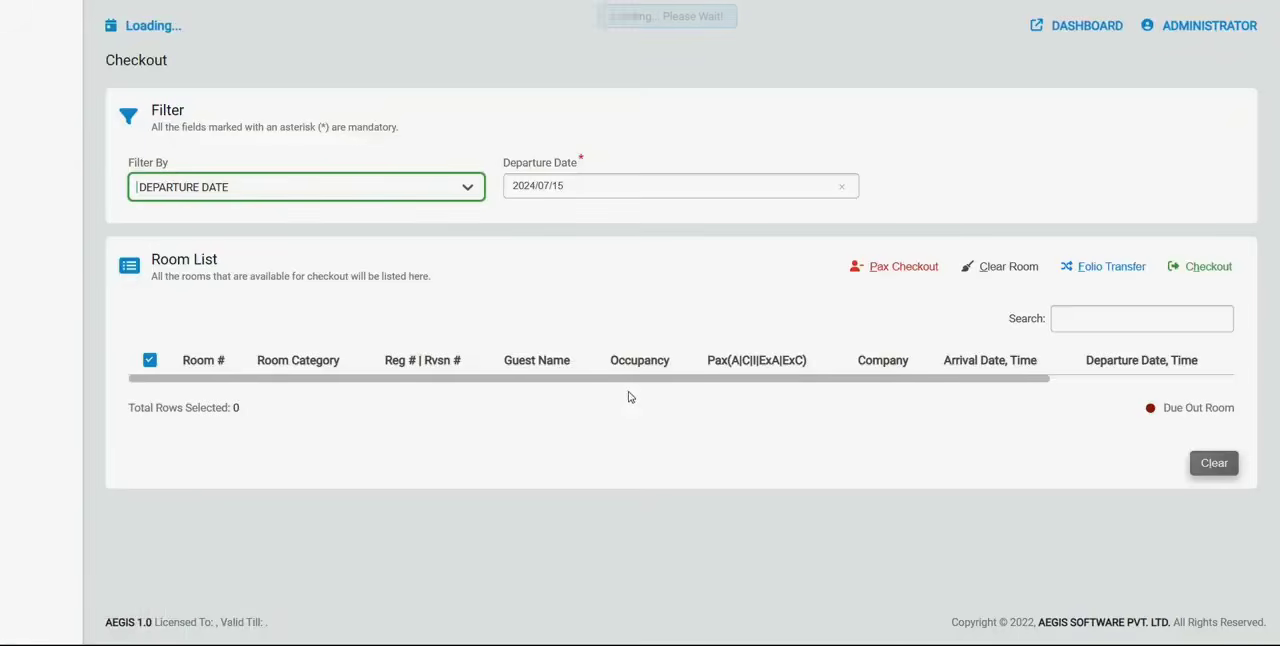
Open the front office Bill Settlement and search the bills of all rooms for pending settlements
click(39, 205)
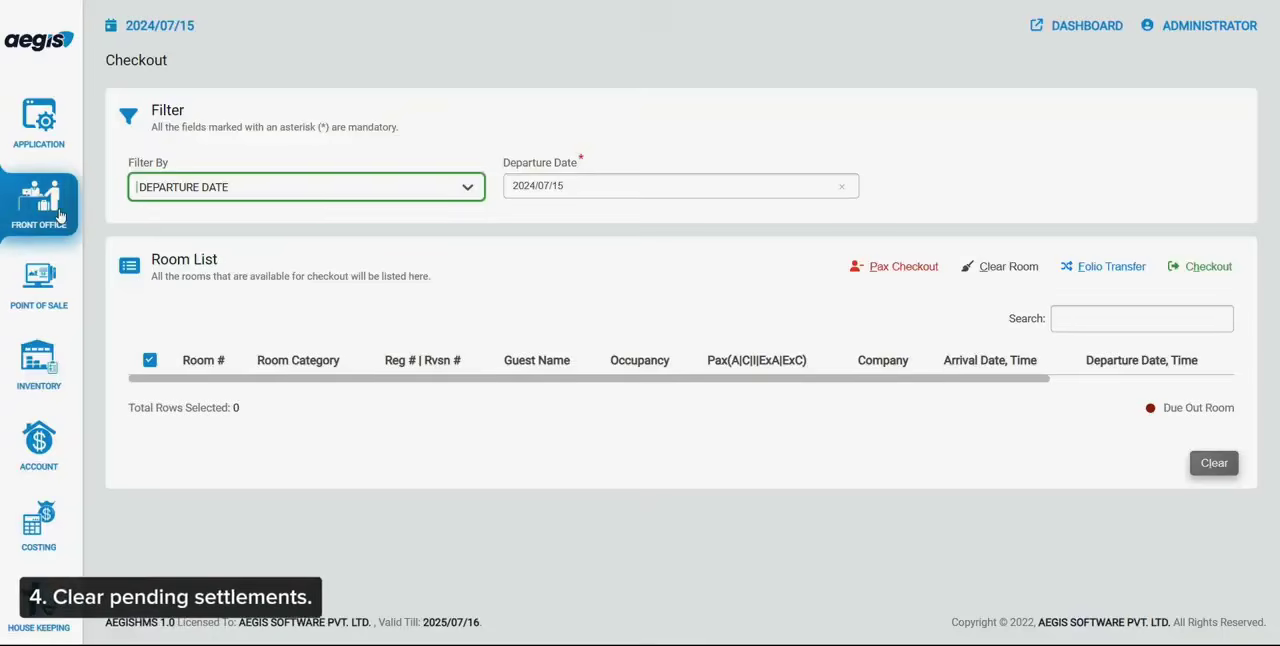
text(bill)
key(Down)
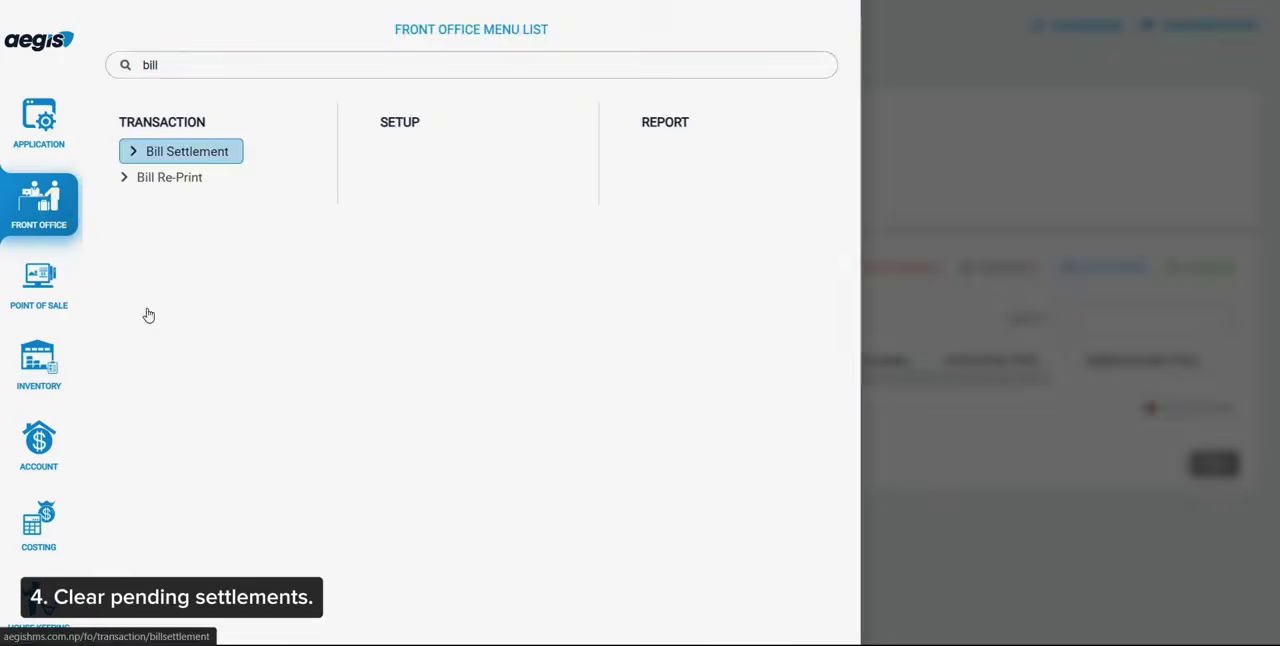
key(Return)
click(338, 275)
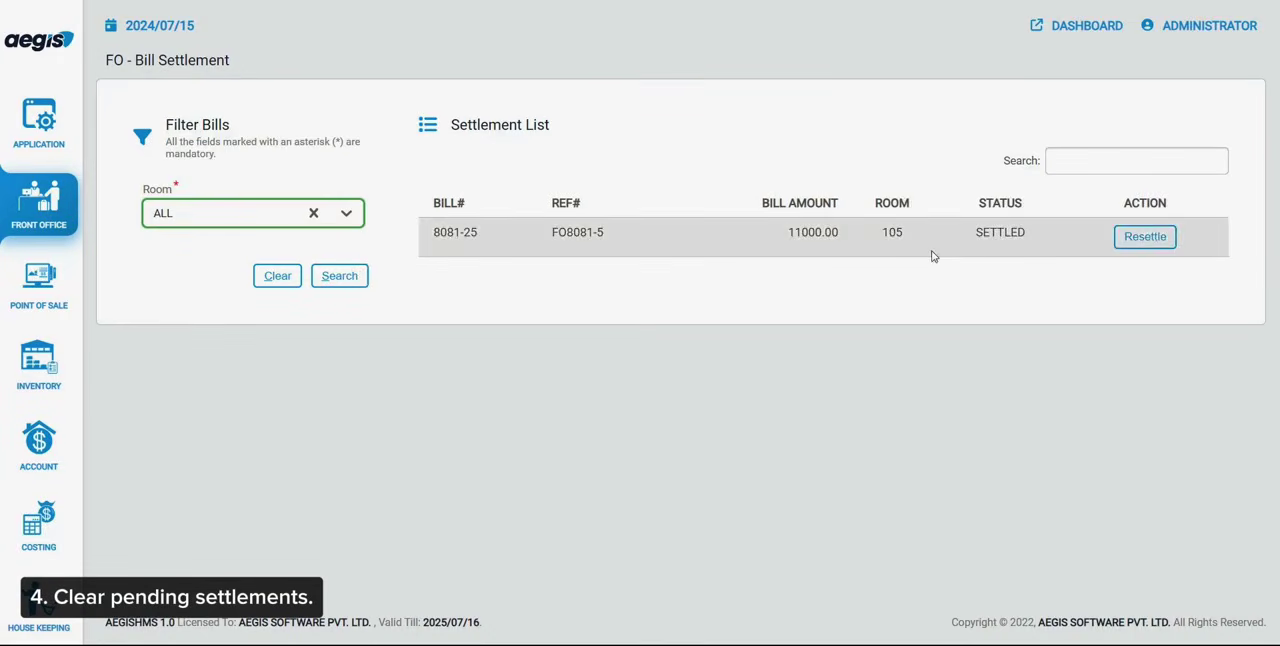
Load the front office Cashier Report from 2024/07/15 for all modes, grouped by date, to match the collection
click(66, 215)
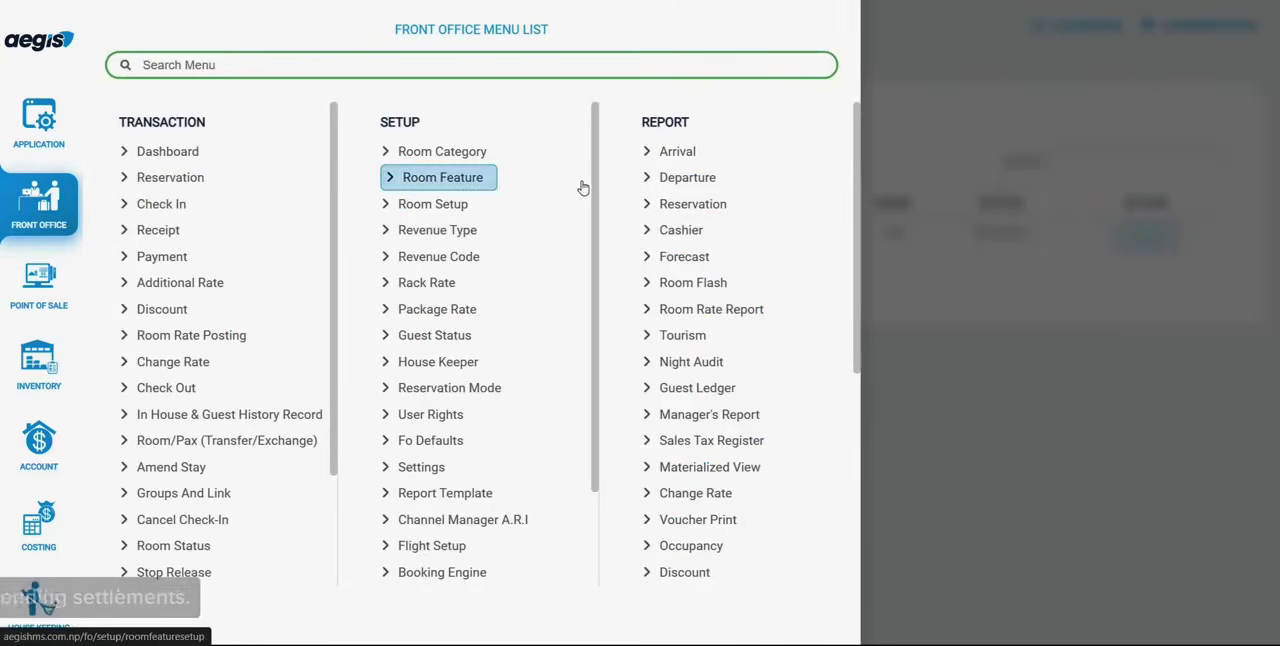
click(678, 234)
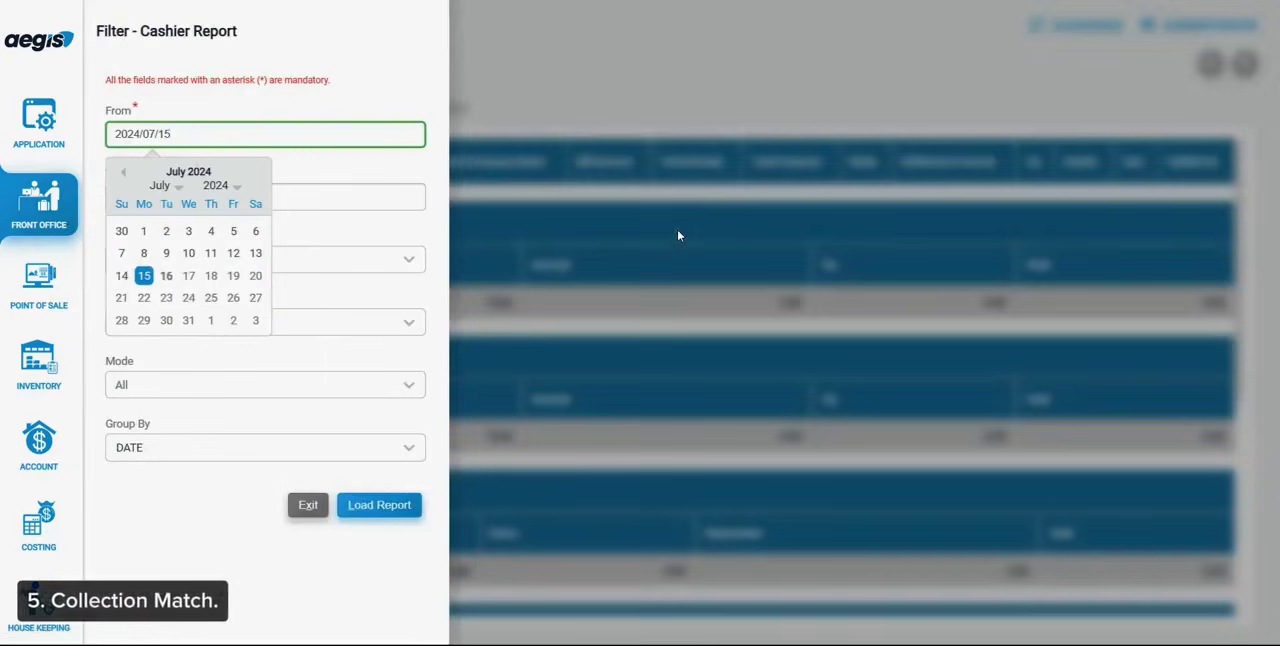
click(418, 506)
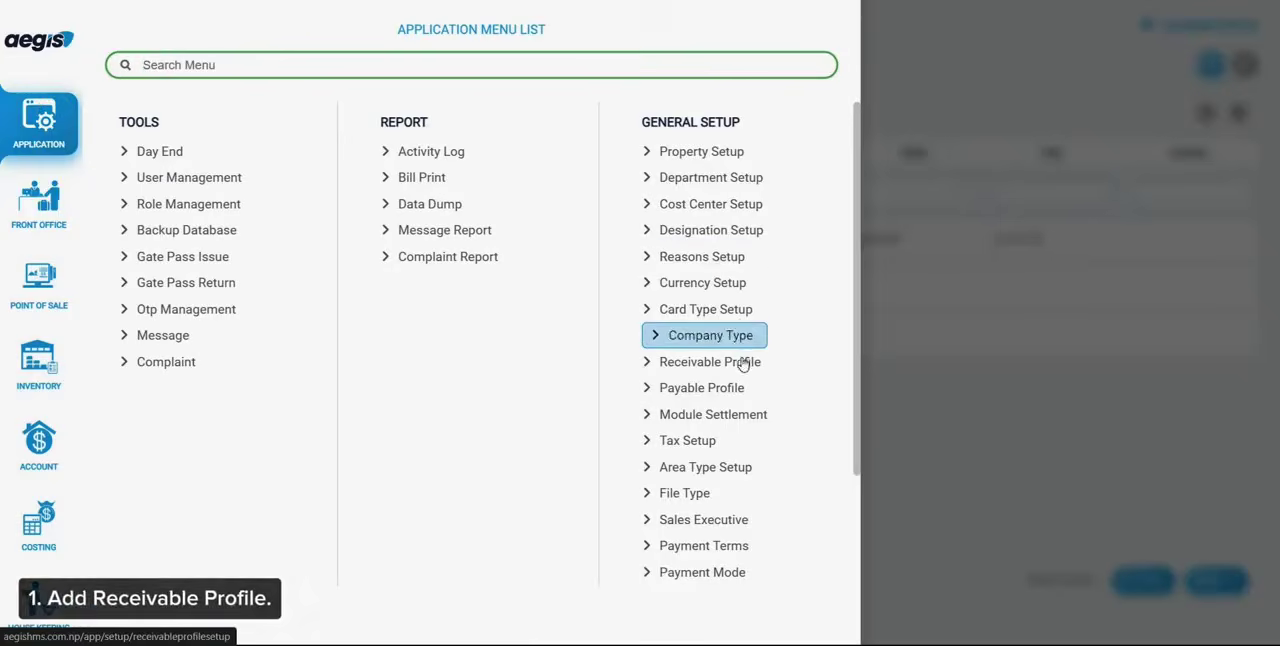
Start a new receivable profile with type COMPANY and classification COMPANY
click(745, 362)
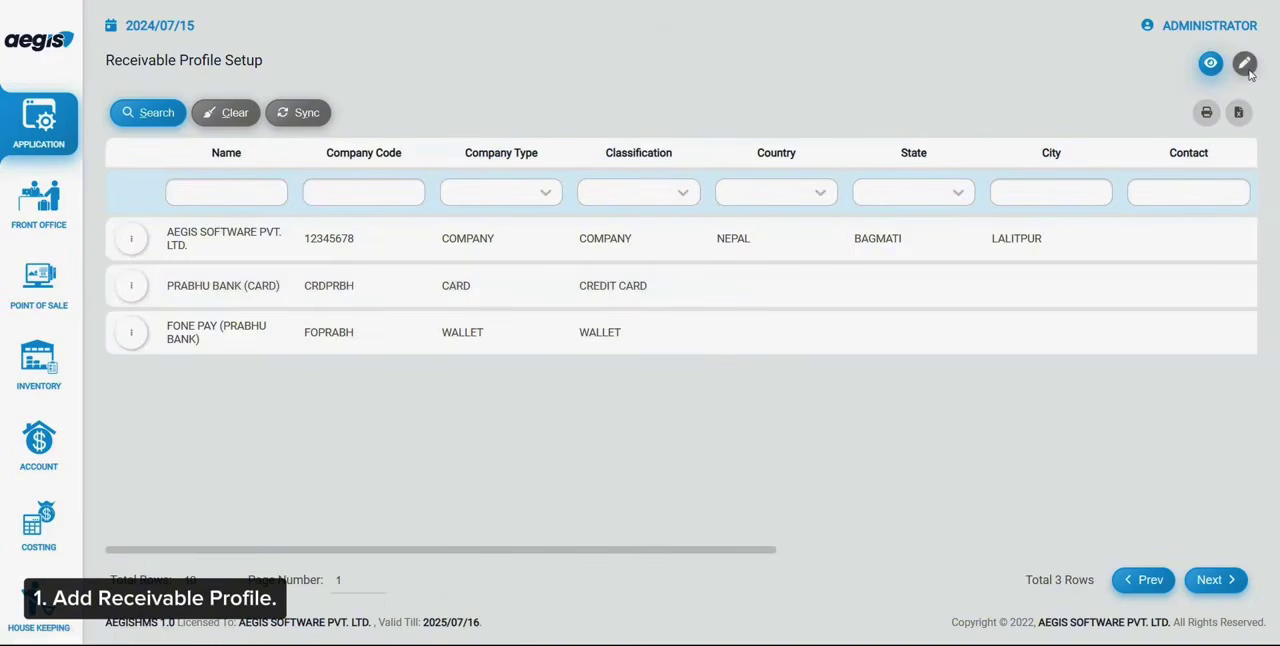
click(1246, 68)
click(267, 203)
click(250, 243)
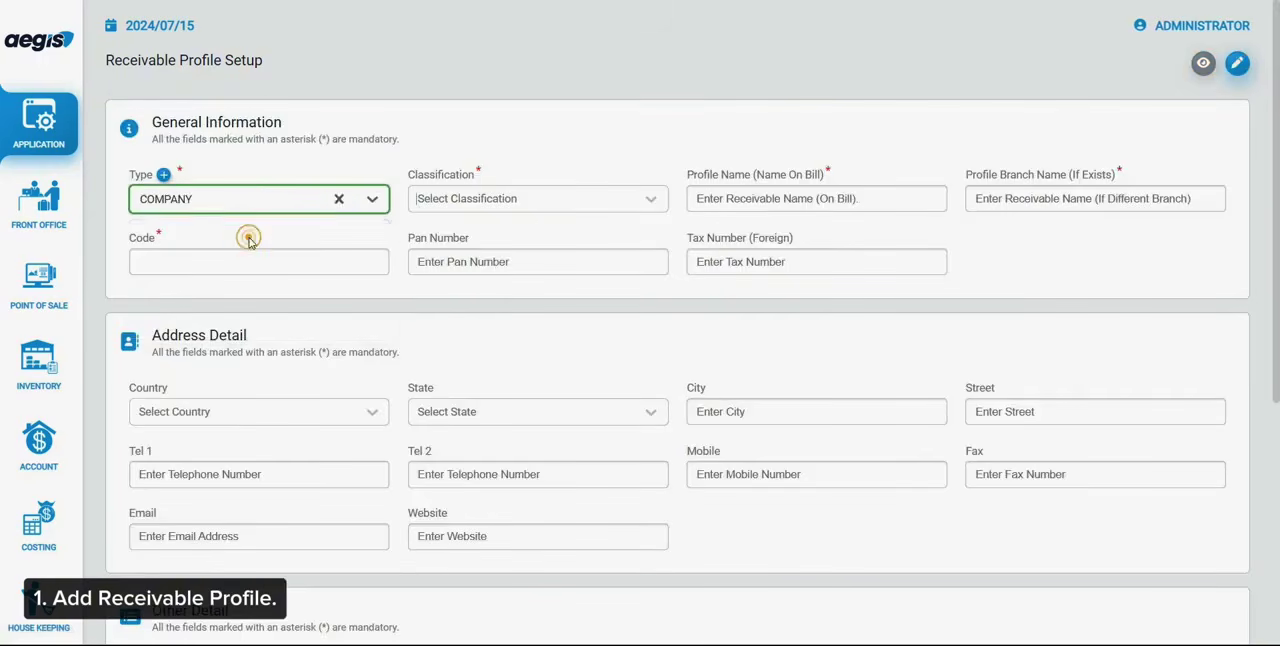
key(Tab)
key(Down)
key(Return)
key(Tab)
Name the receivable profile FY8081 CLOSING and give it the code FY8081CLO
text(F)
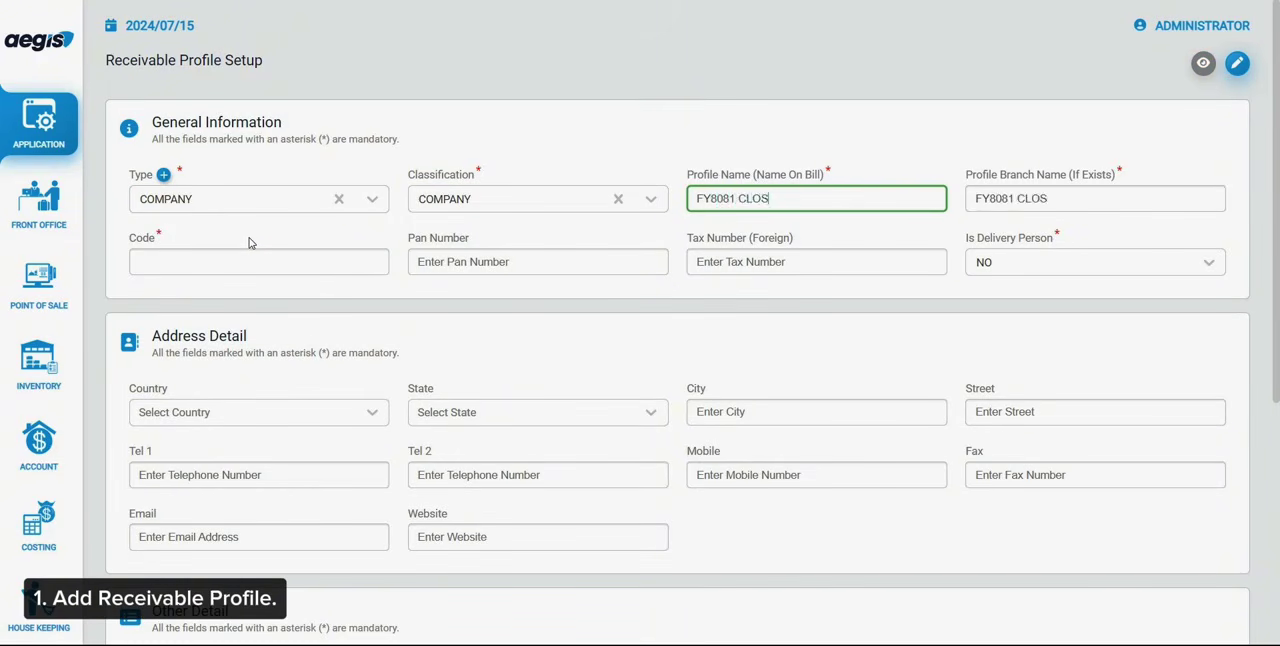
key(Tab)
key(Tab)
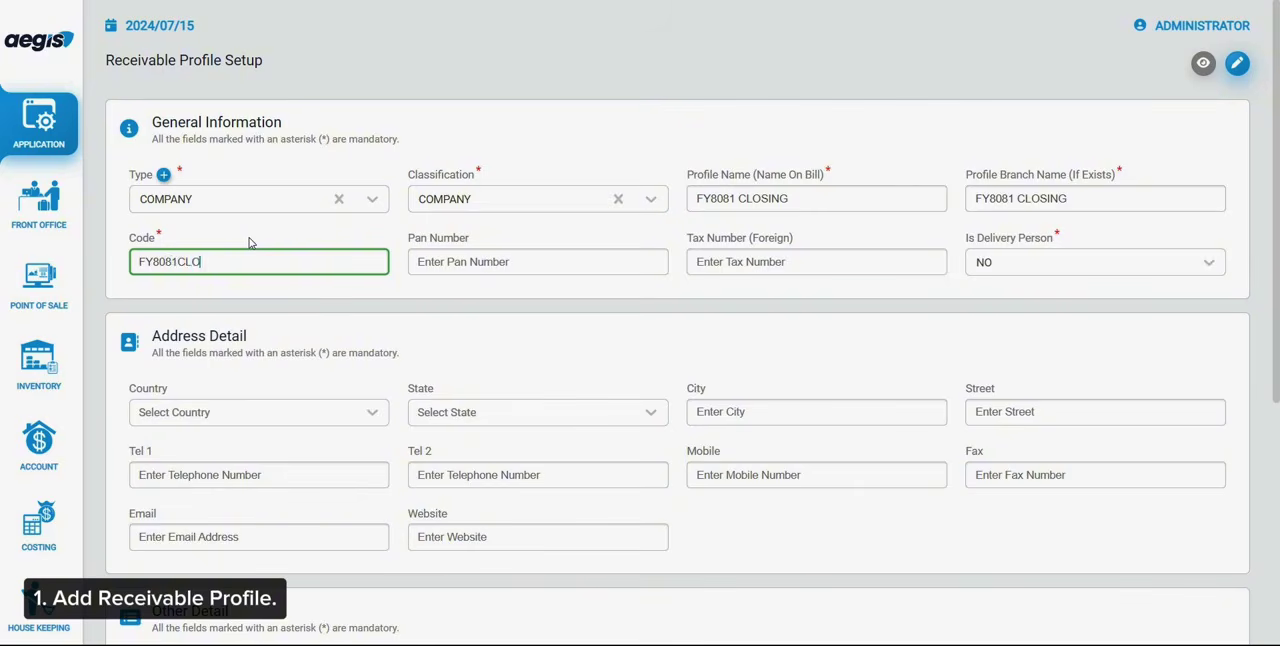
Set Allow Credit to YES in the profile's receivable details, save the profile and check its entry in the list
scroll(250, 243, down, 5)
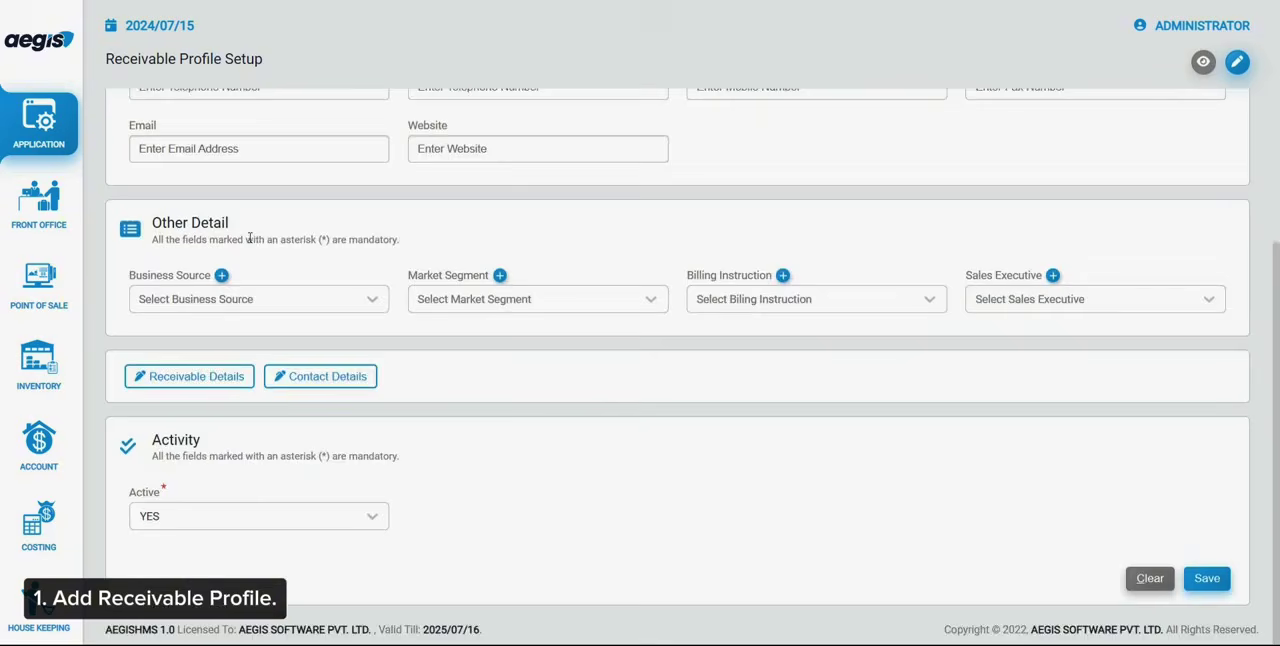
click(214, 377)
click(550, 340)
click(560, 369)
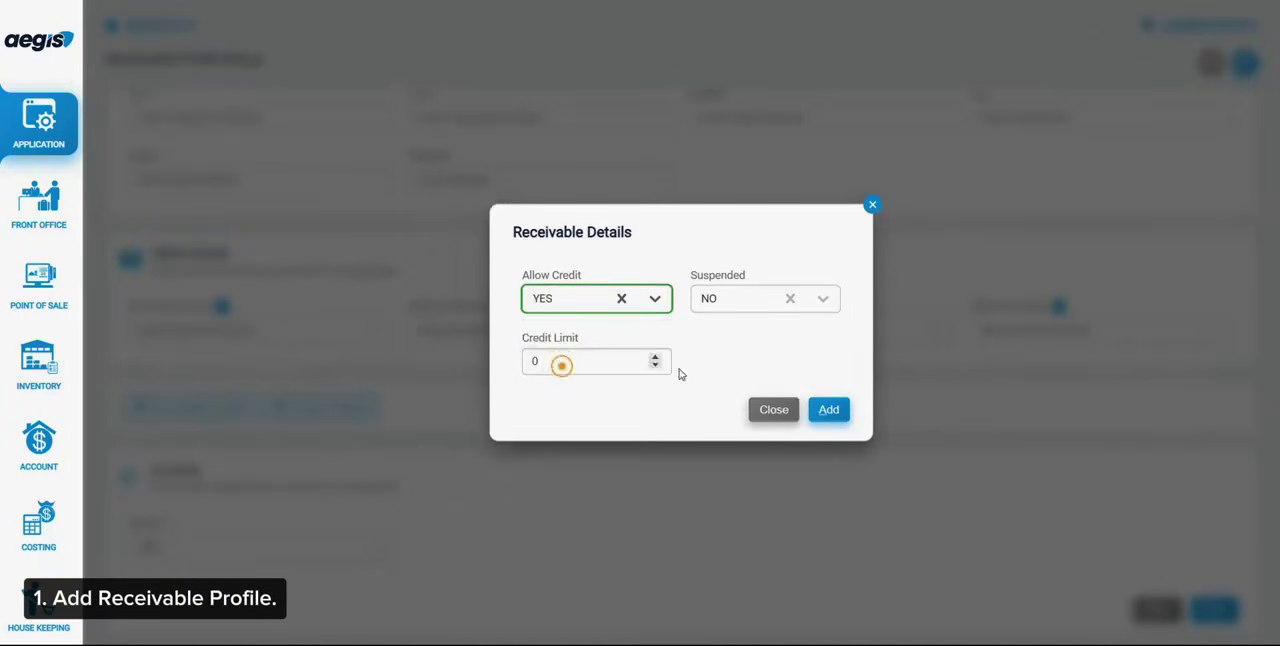
click(829, 408)
click(1208, 610)
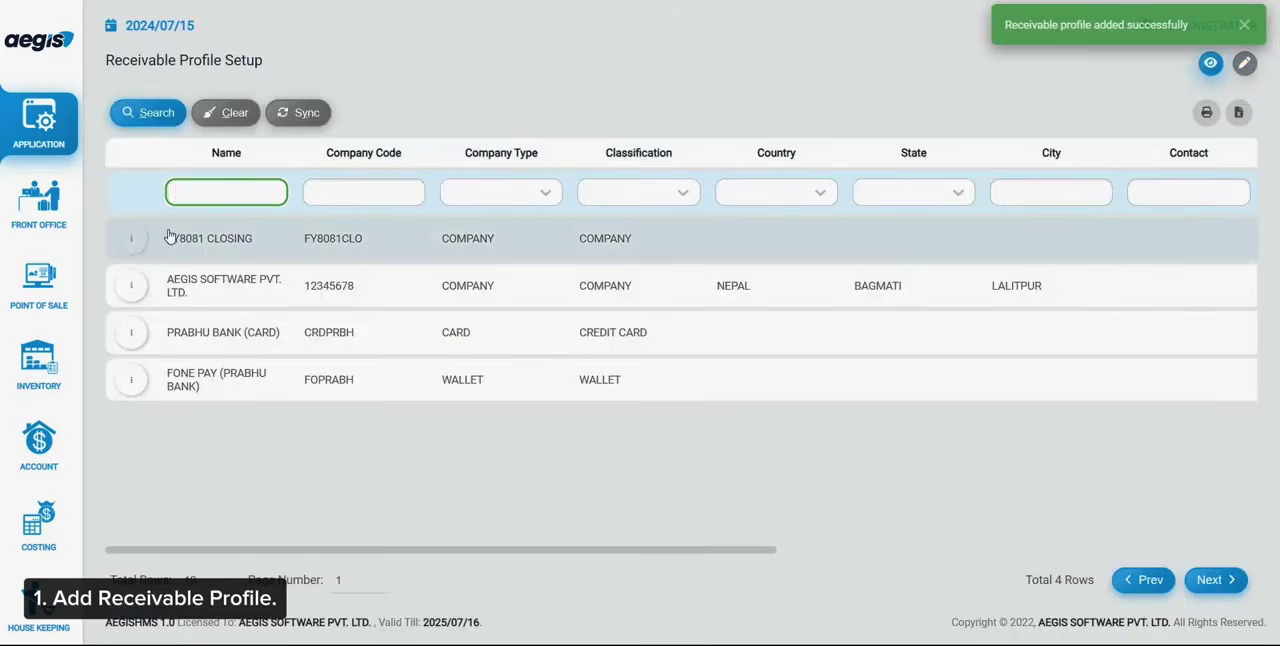
drag(166, 240, 269, 243)
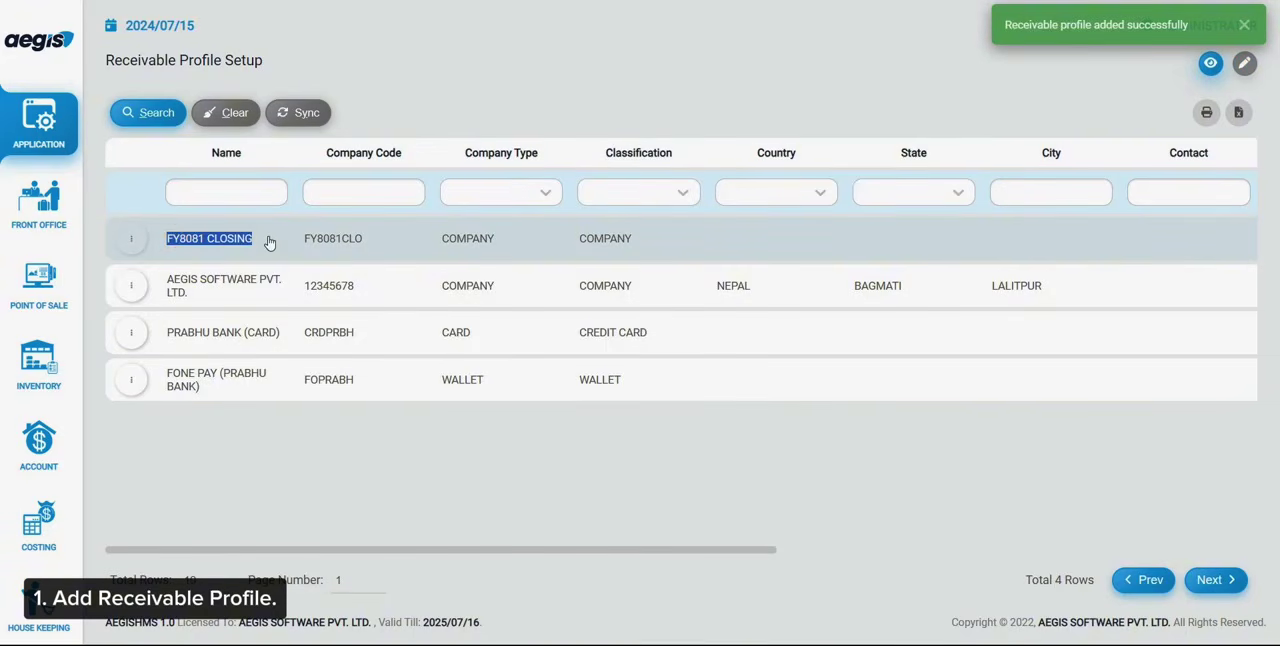
List the rooms in Checkout with the filter ALL and start the checkout of room 101
click(38, 200)
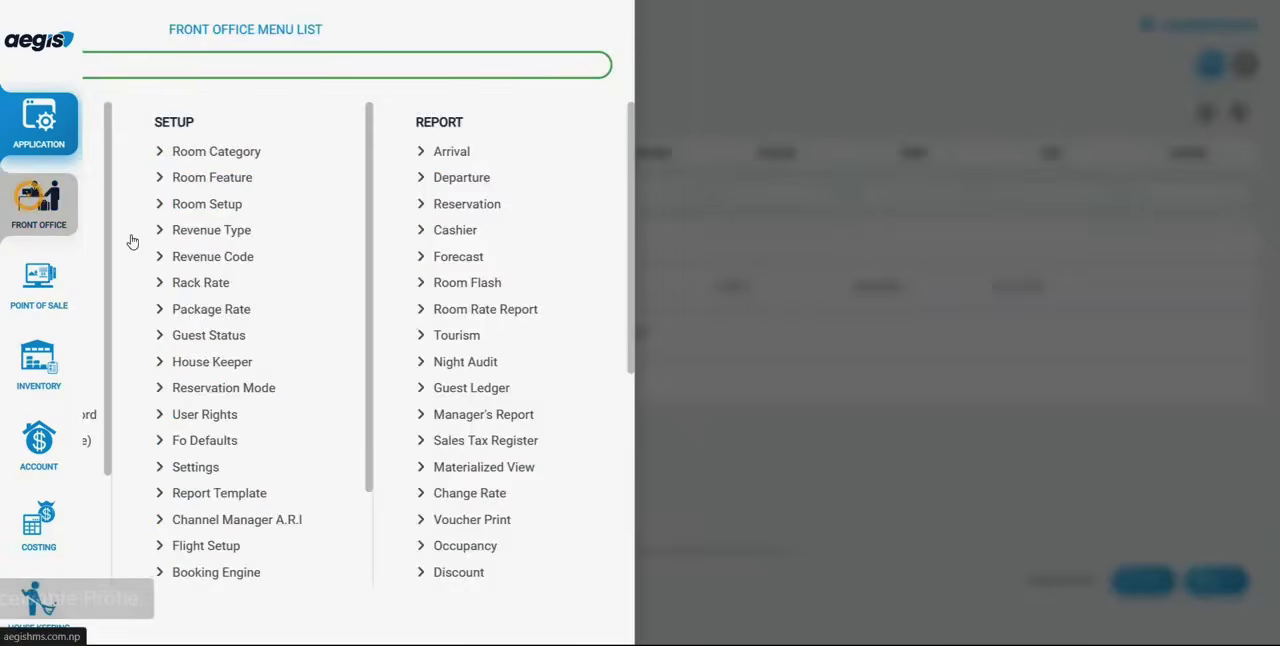
click(189, 390)
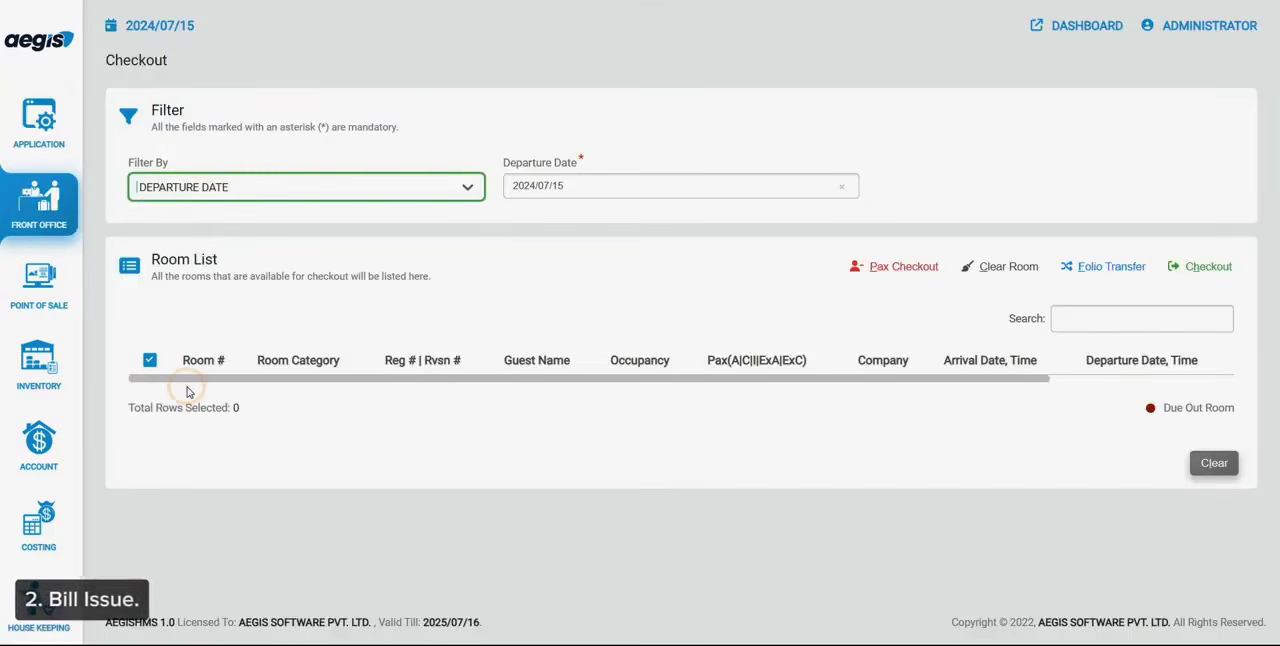
text(al)
key(Return)
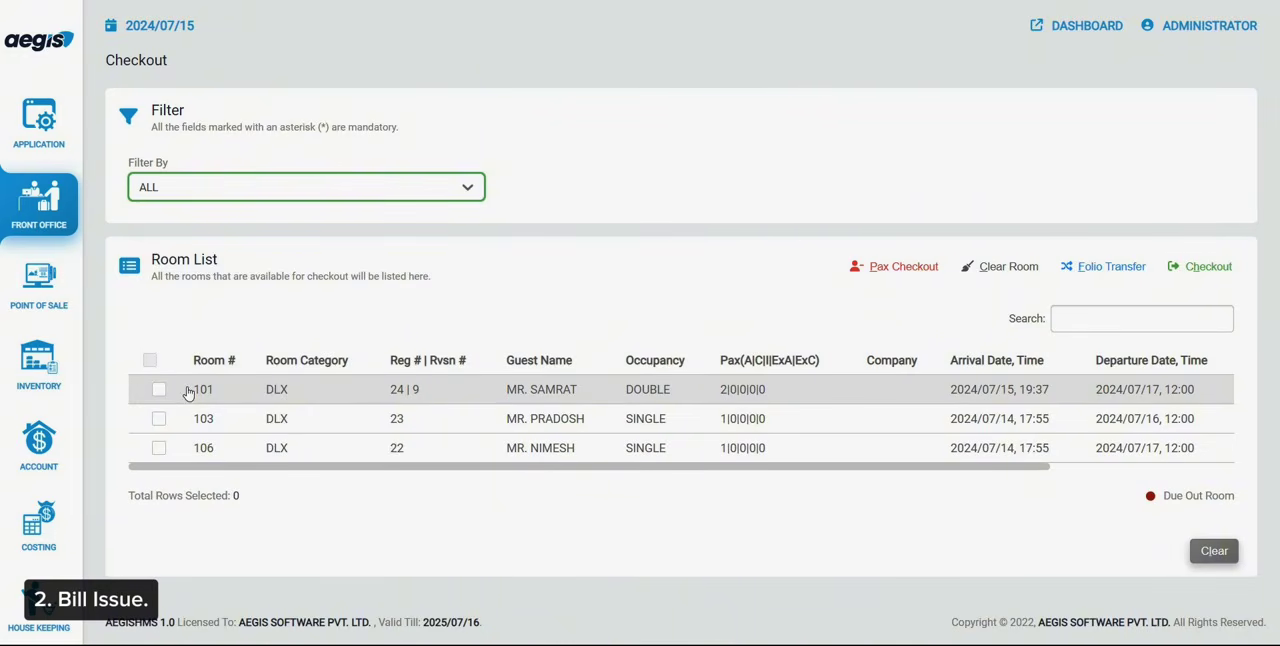
click(187, 392)
click(187, 392)
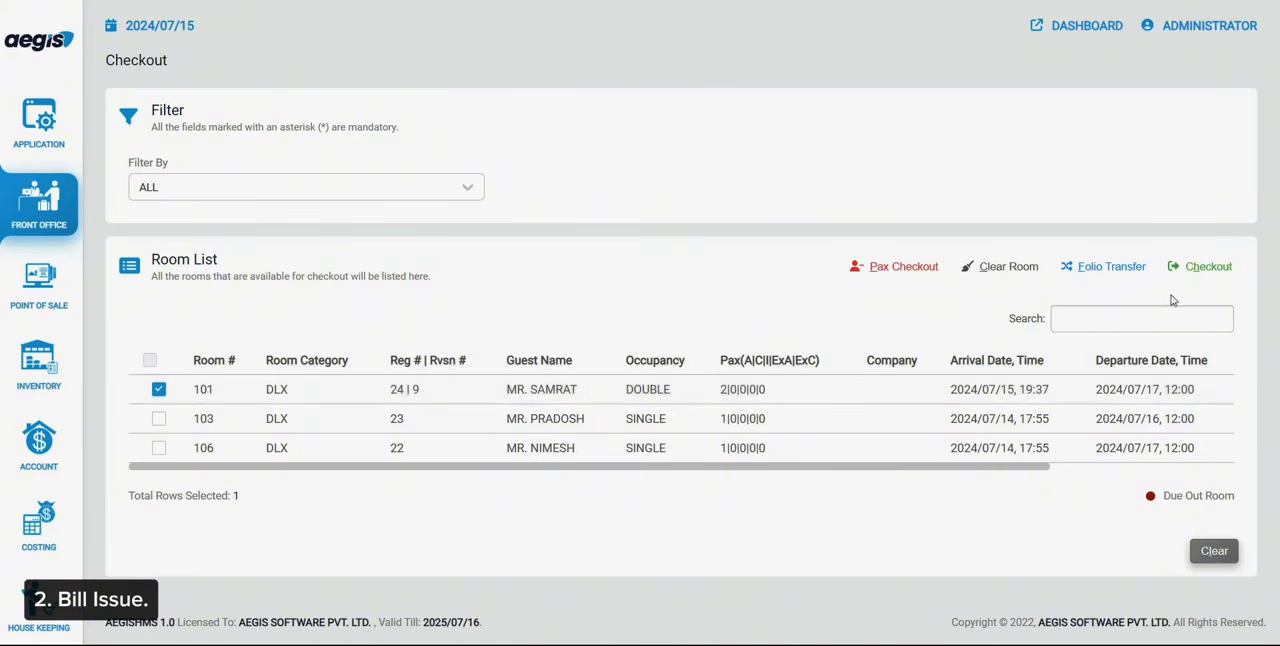
click(1196, 272)
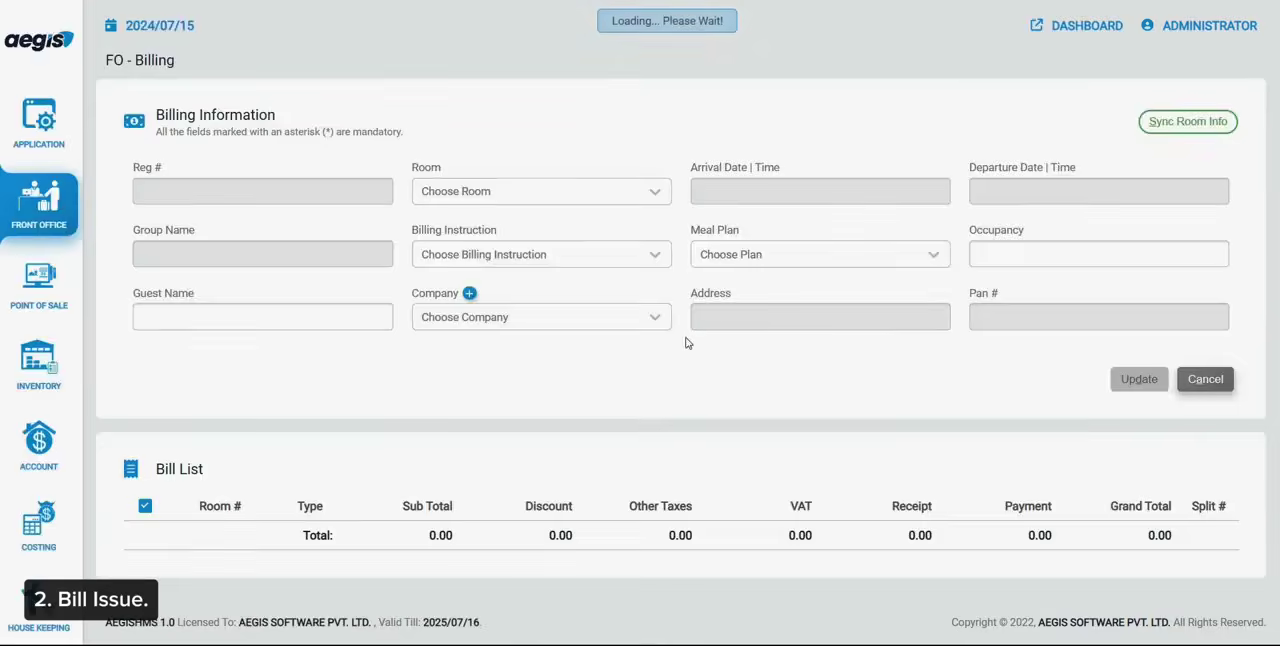
Update room 101's billing company to AEGIS SOFTWARE PVT. LTD. and issue its bill for printing
click(660, 317)
click(550, 355)
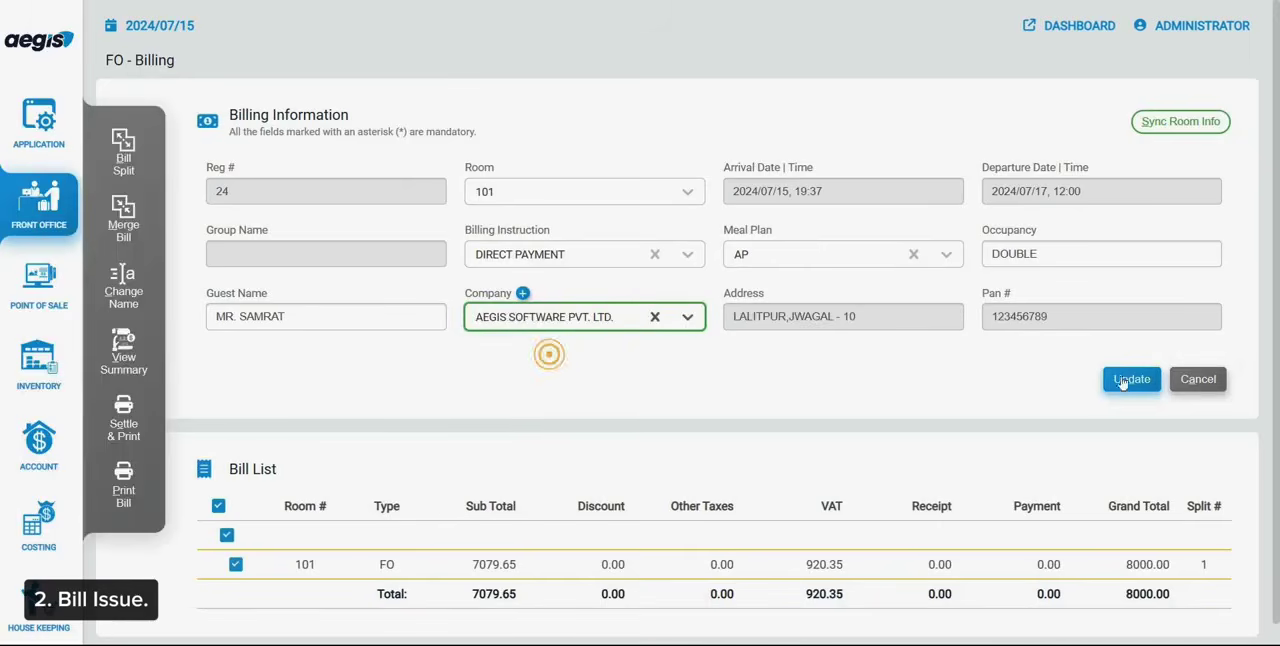
click(1133, 379)
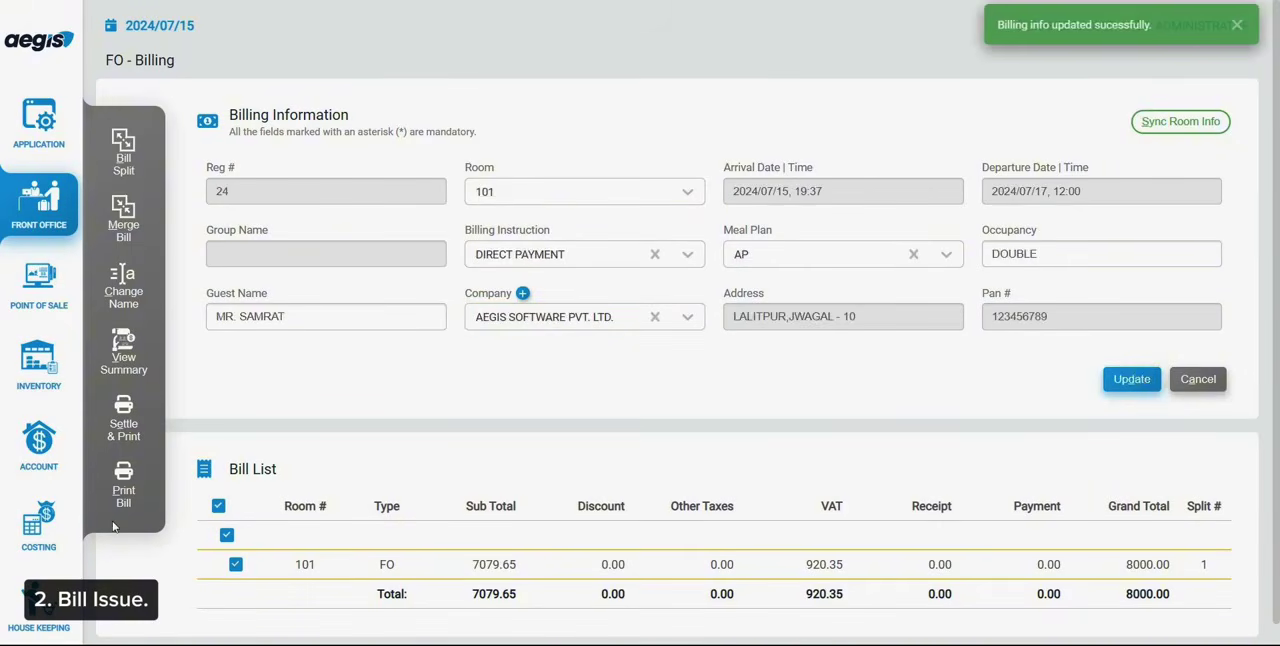
click(123, 486)
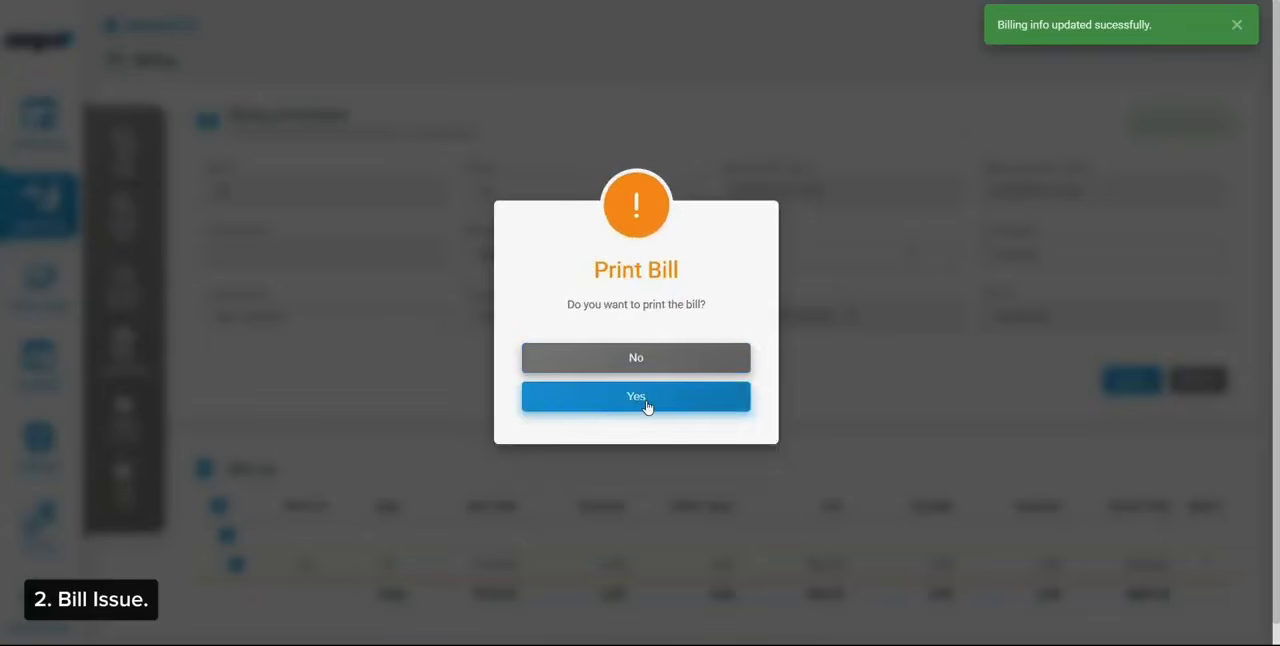
click(645, 401)
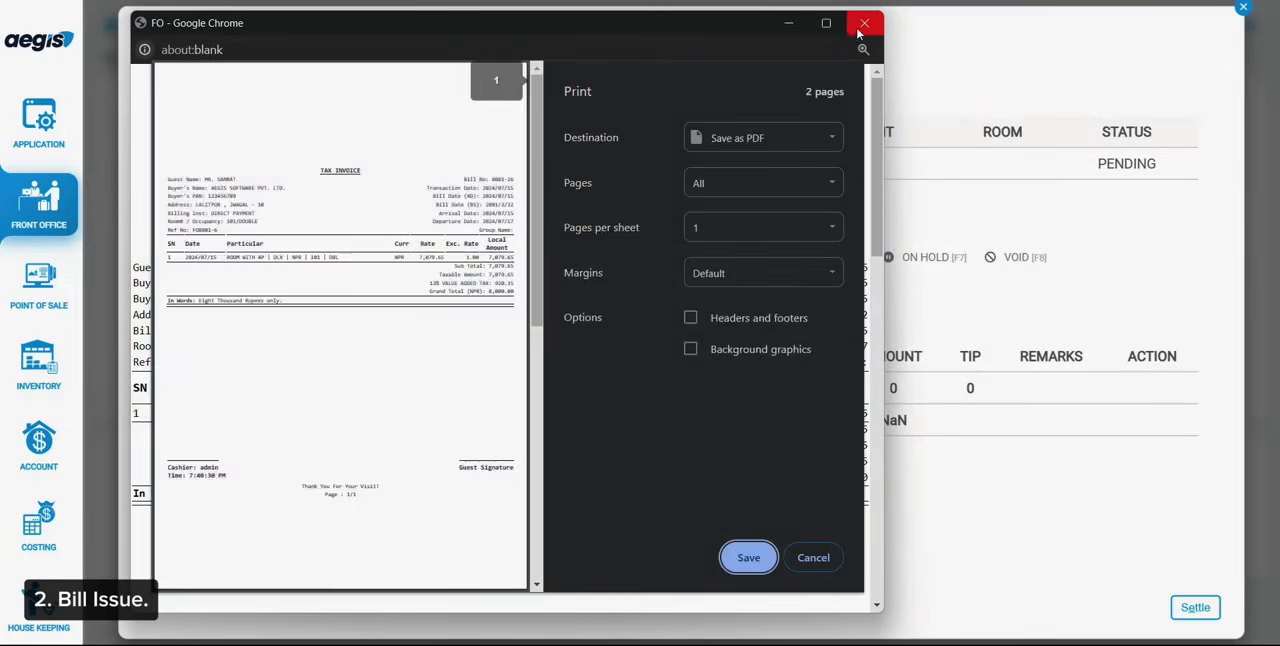
Close the print preview, decline settling room 101's bill to AEGIS SOFTWARE PVT. LTD., and choose Company as the settlement mode
click(862, 24)
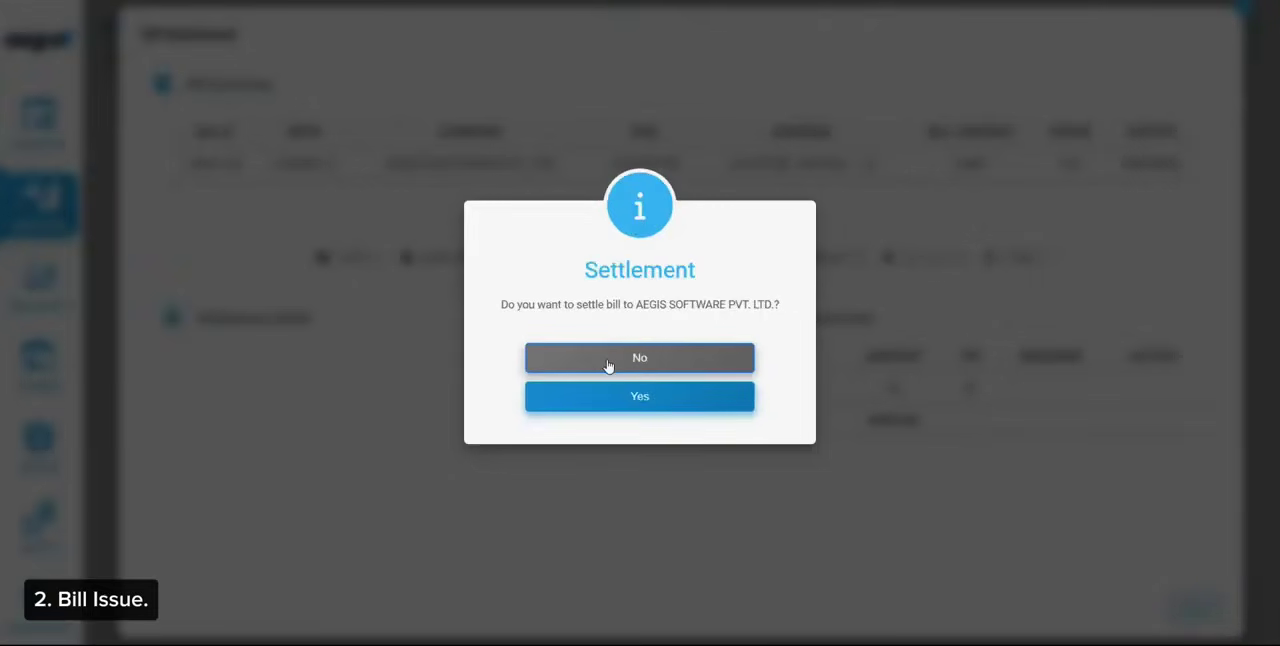
click(608, 366)
drag(182, 163, 557, 177)
click(620, 204)
click(630, 259)
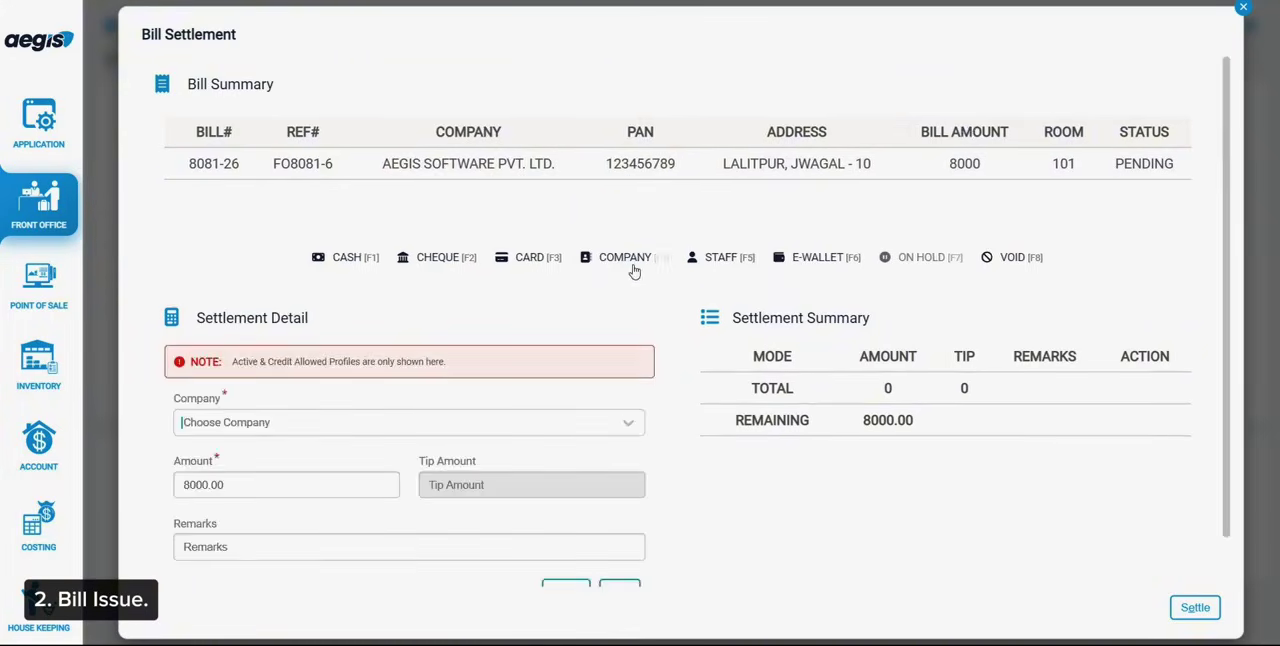
Settle room 101's full bill to FY8081 CLOSING, then exit checkout and billing without checking the room out
click(333, 423)
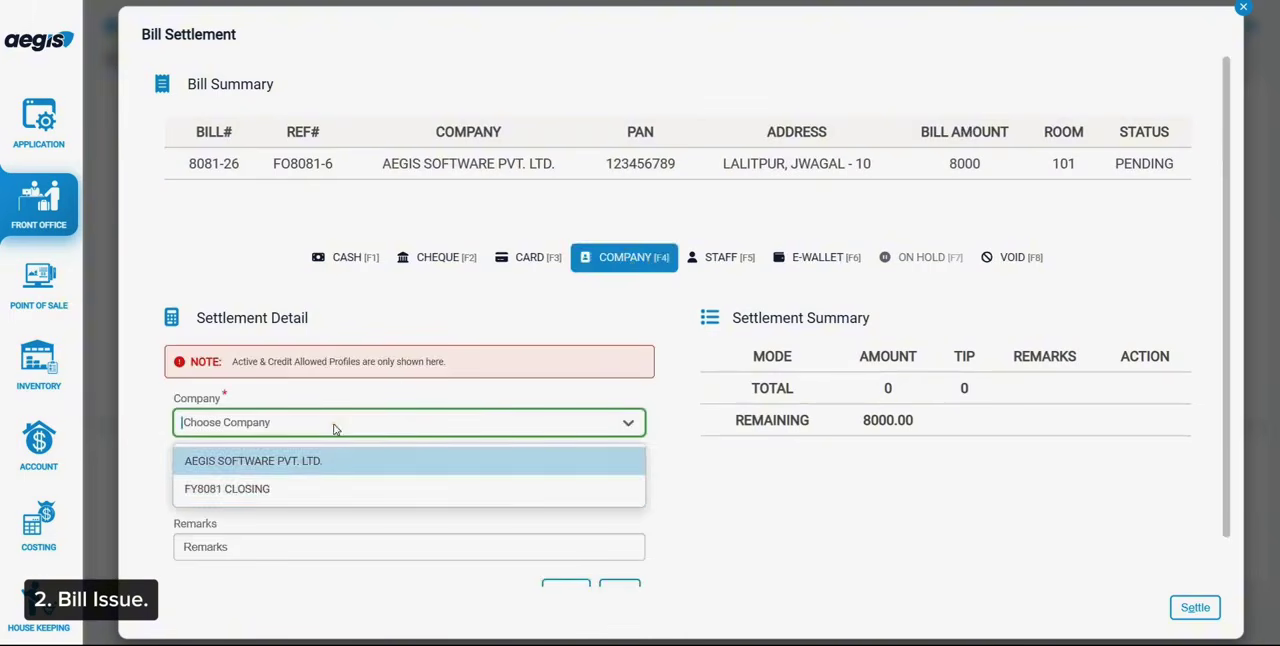
click(286, 489)
scroll(286, 489, down, 1)
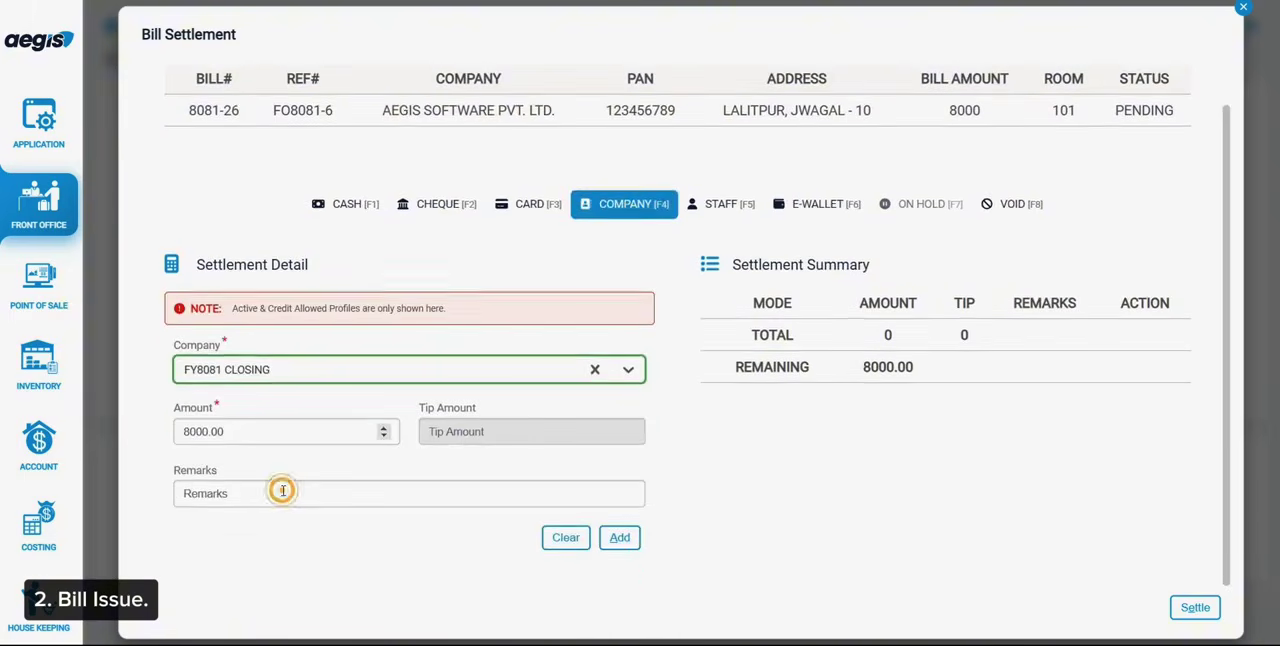
click(617, 538)
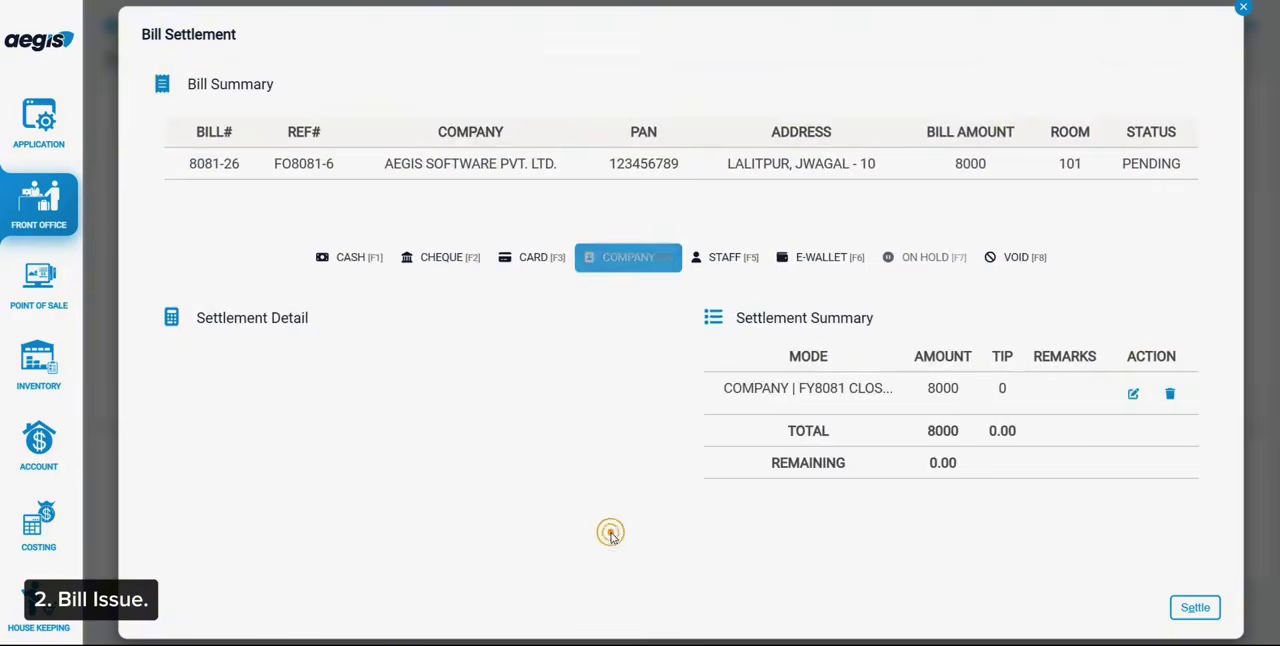
click(1184, 617)
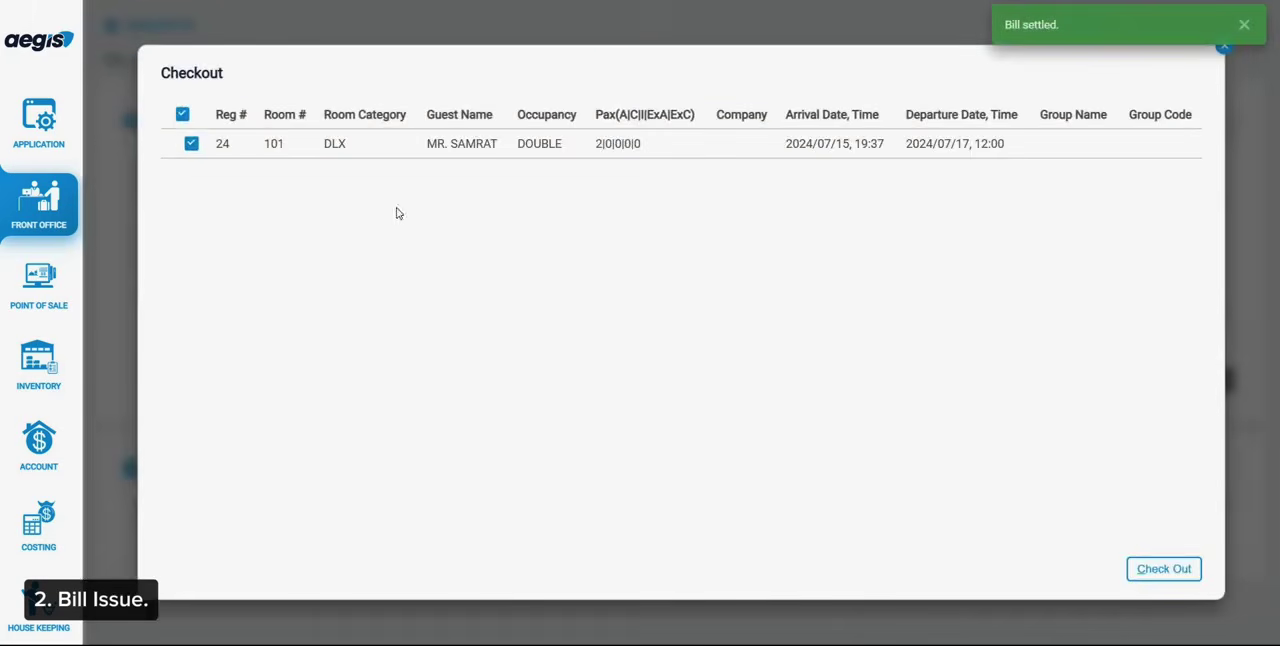
click(1222, 50)
click(1202, 381)
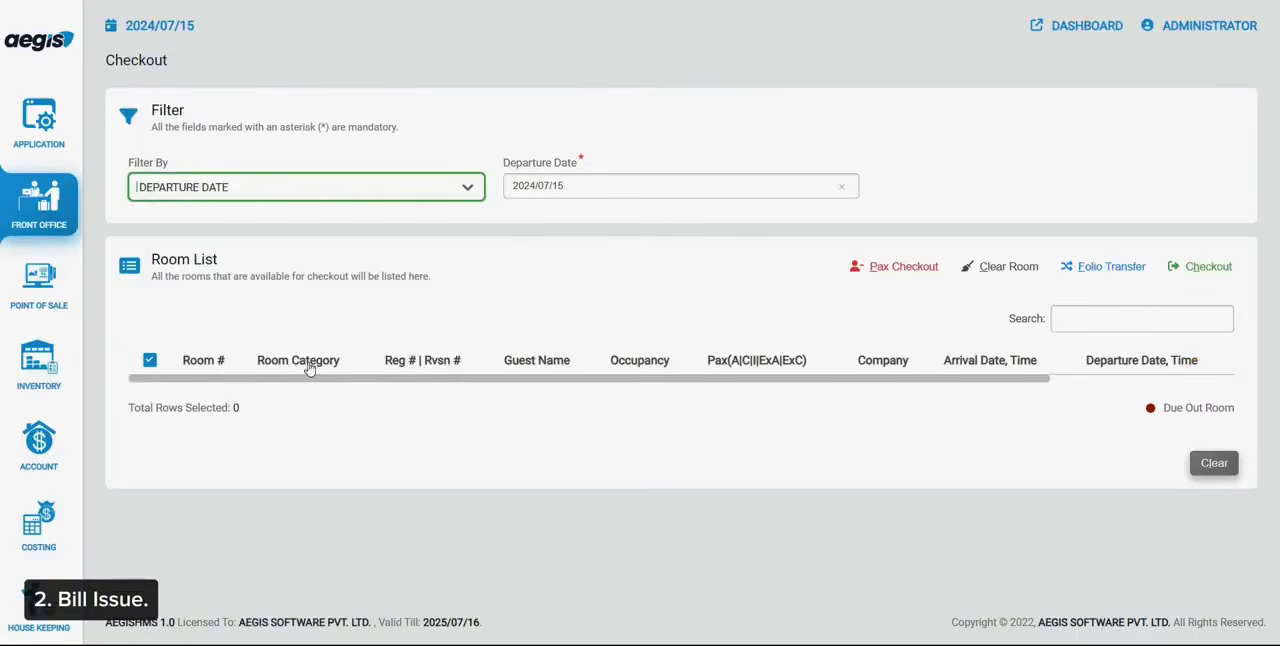
List the checkout rooms with the filter ALL and start a joint checkout of rooms 103 and 106
click(211, 187)
text(A)
key(Return)
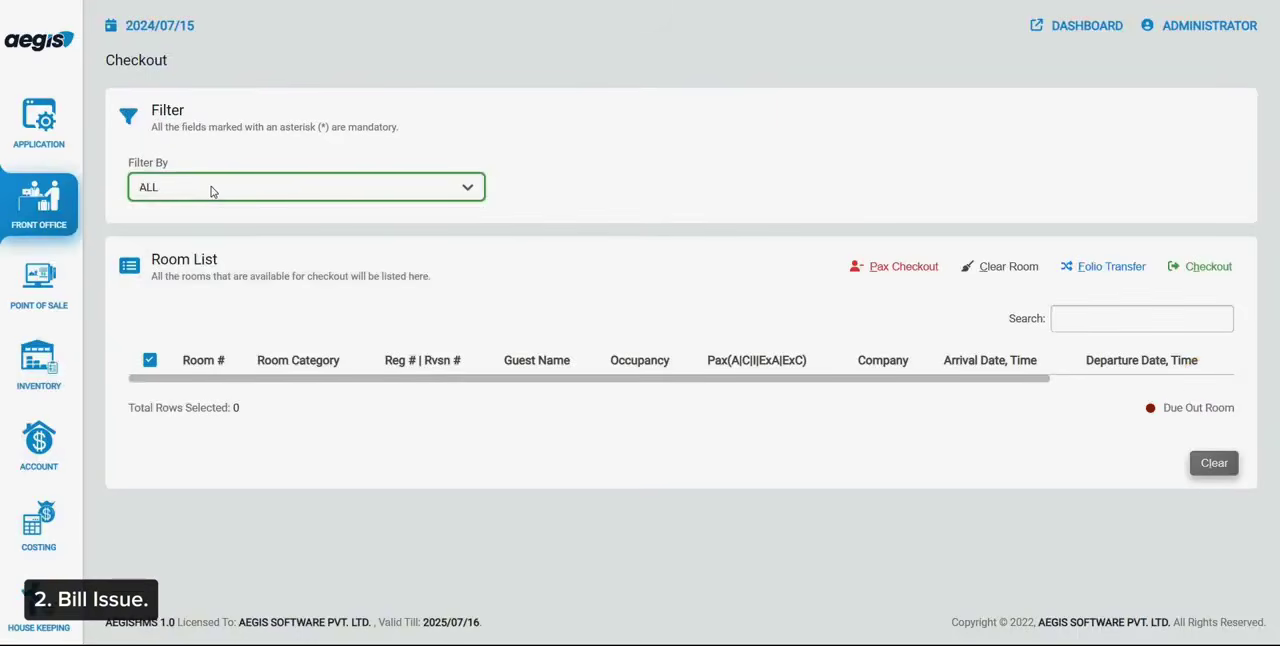
click(206, 418)
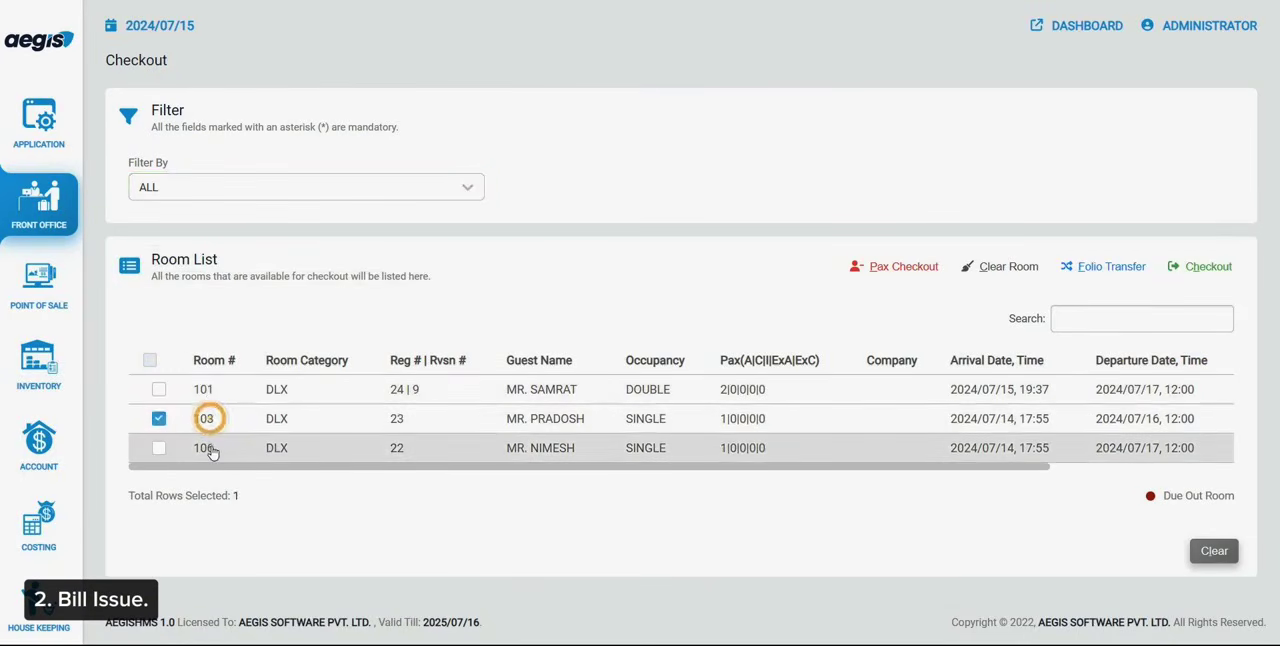
click(208, 448)
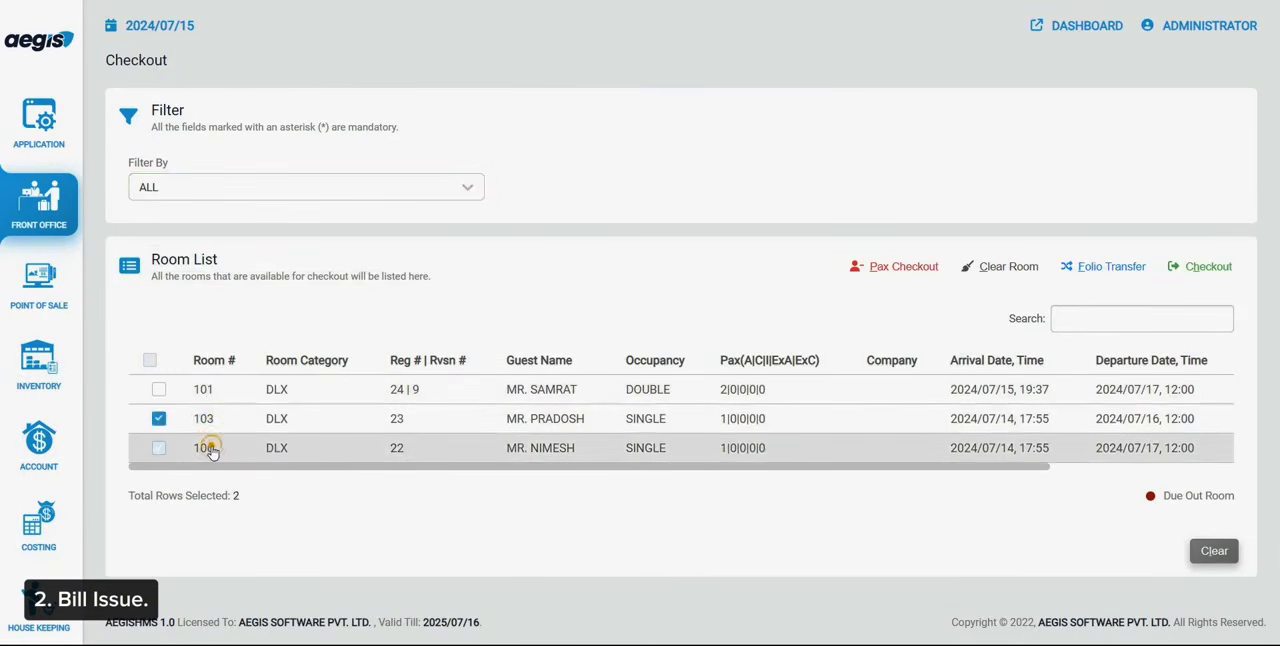
click(1208, 266)
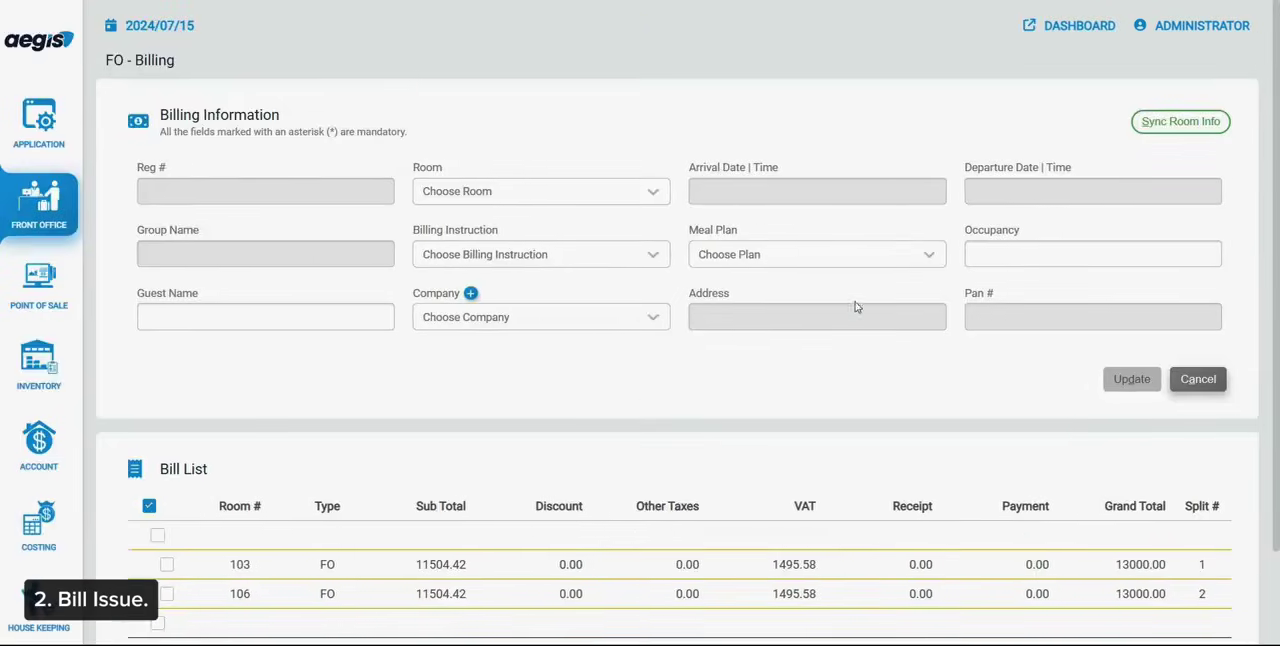
Merge the FO bills of rooms 103 and 106 into one bill
click(341, 546)
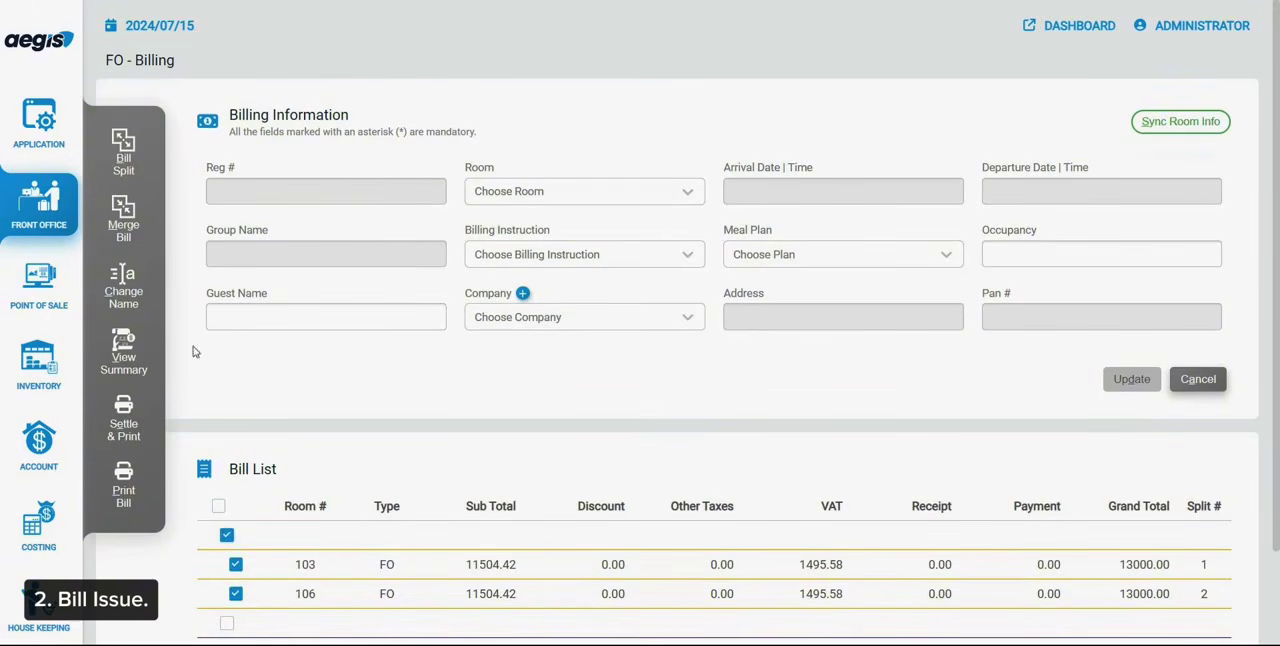
click(124, 220)
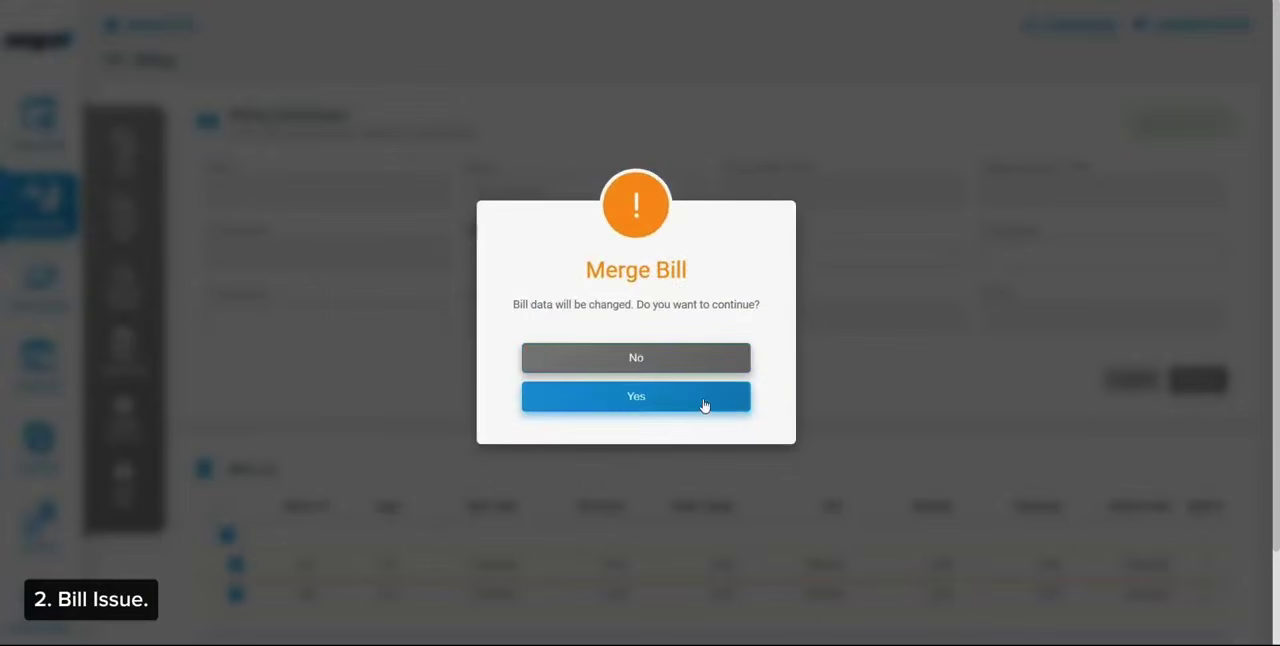
click(704, 405)
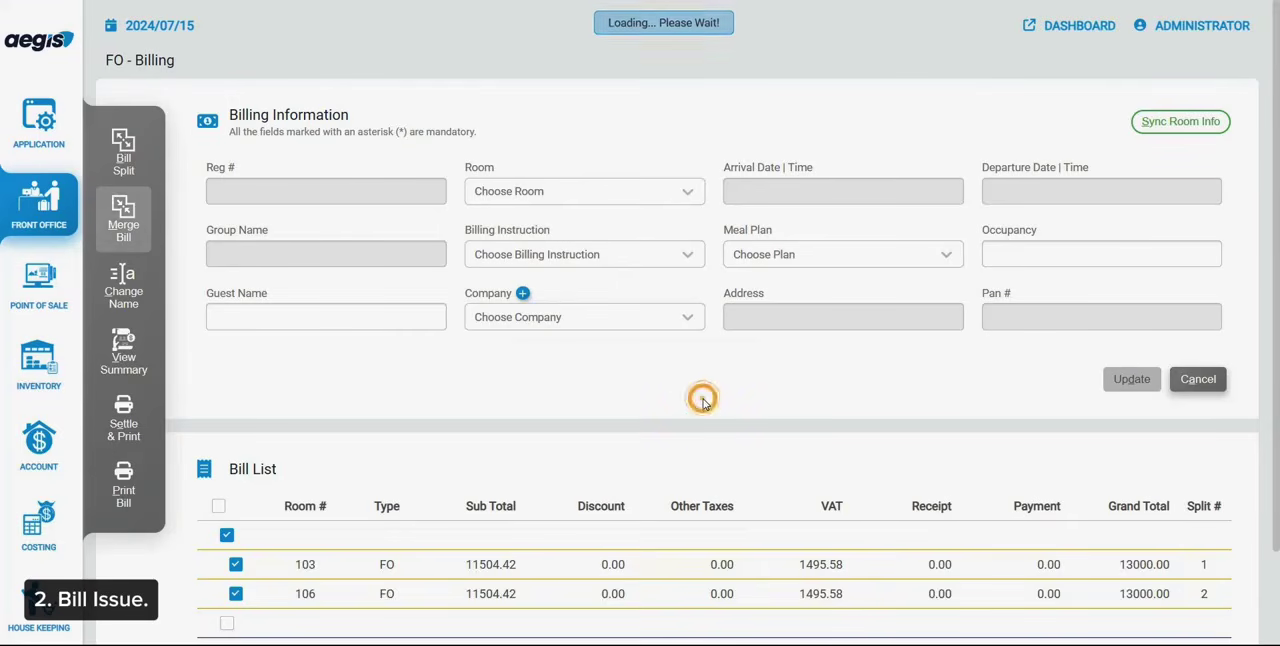
Issue the merged FO bill under room 103 for printing and close its print preview
click(294, 568)
click(124, 485)
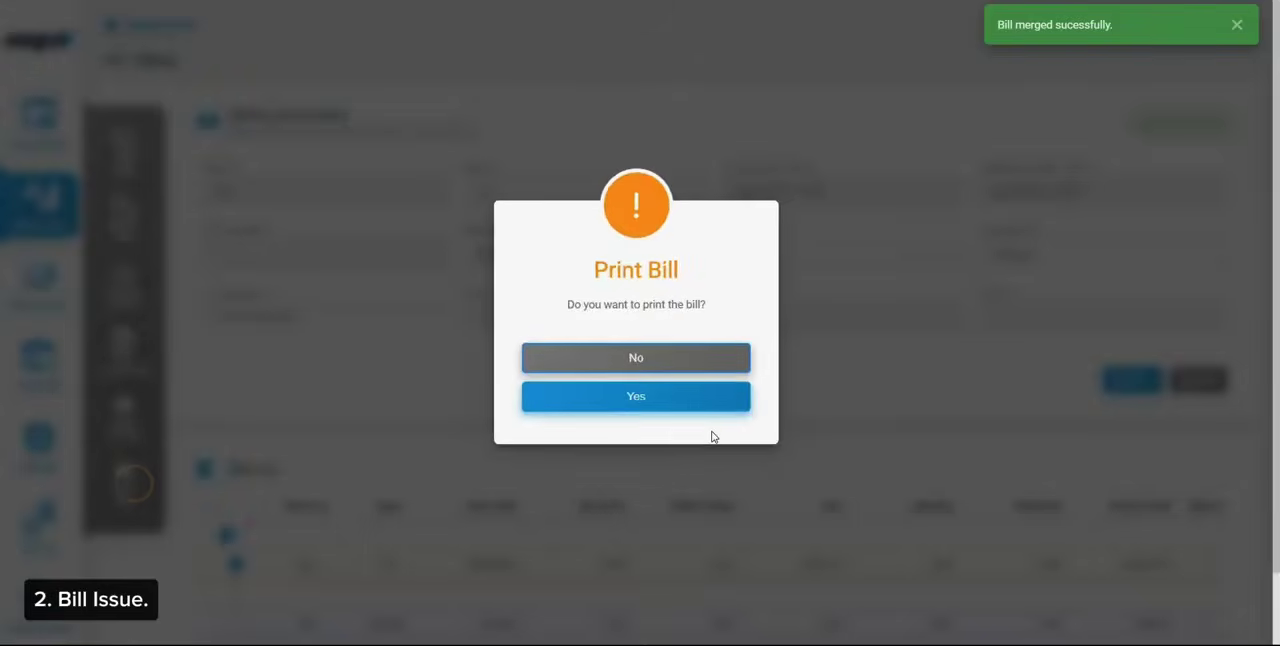
click(686, 405)
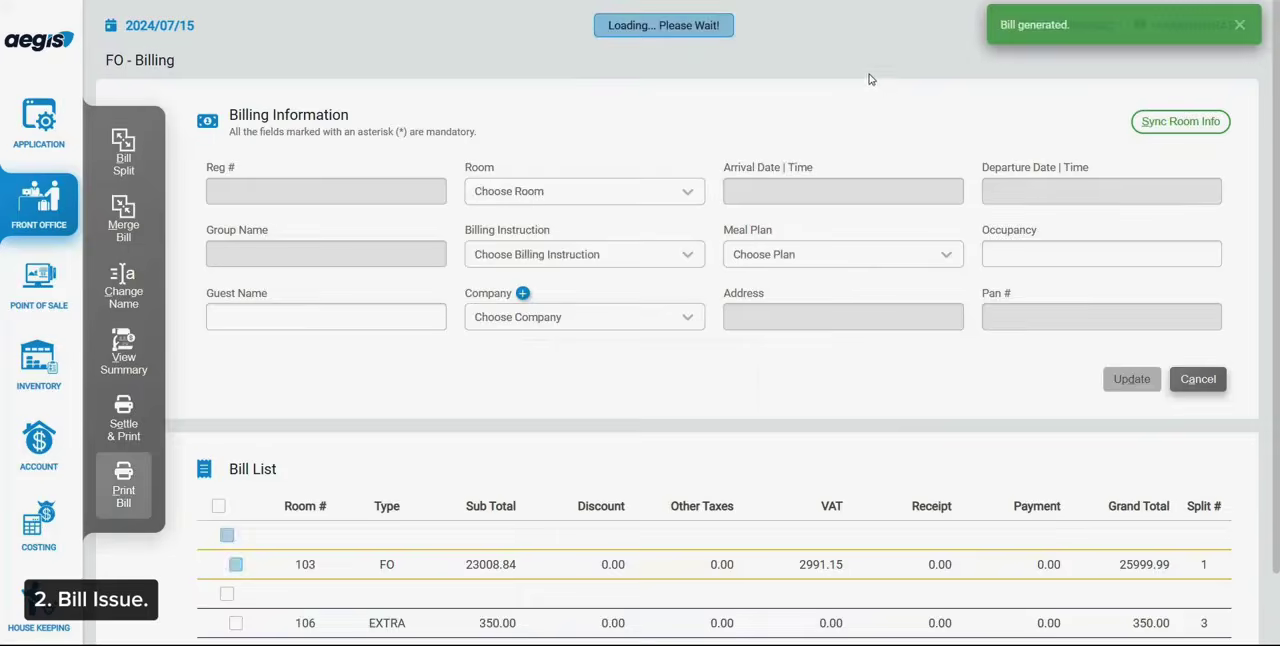
click(864, 22)
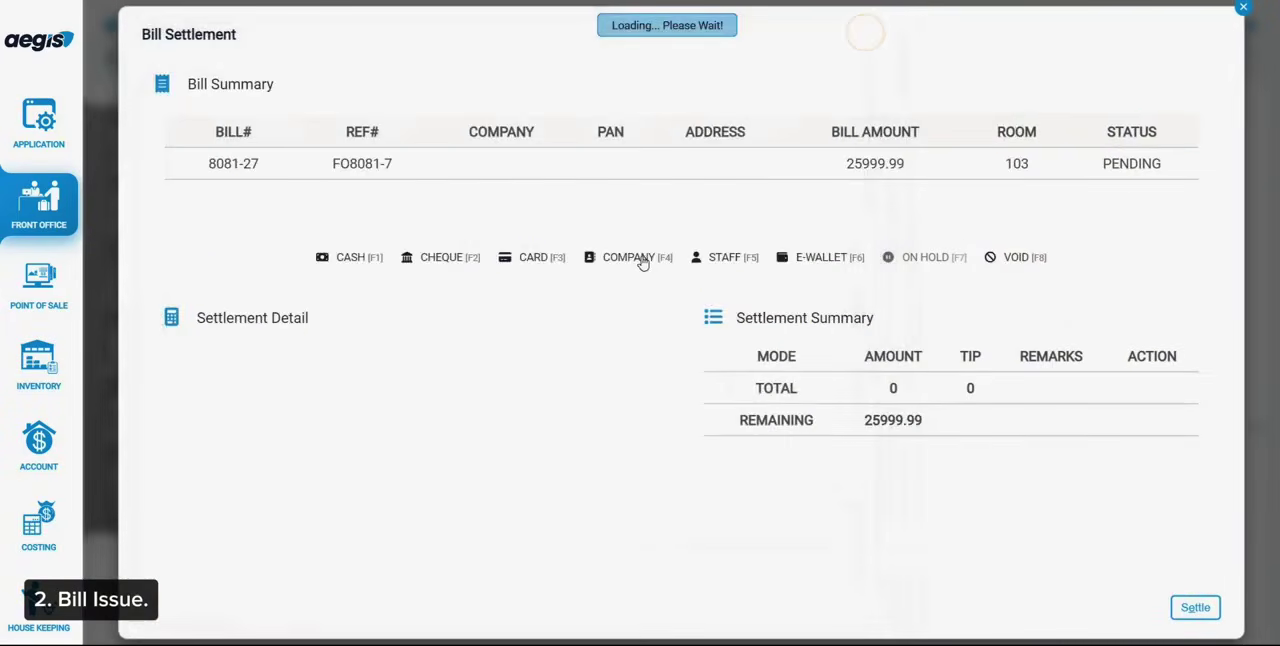
Settle the merged bill in full to the company FY8081 CLOSING and dismiss the checkout of room 103
click(641, 259)
click(444, 424)
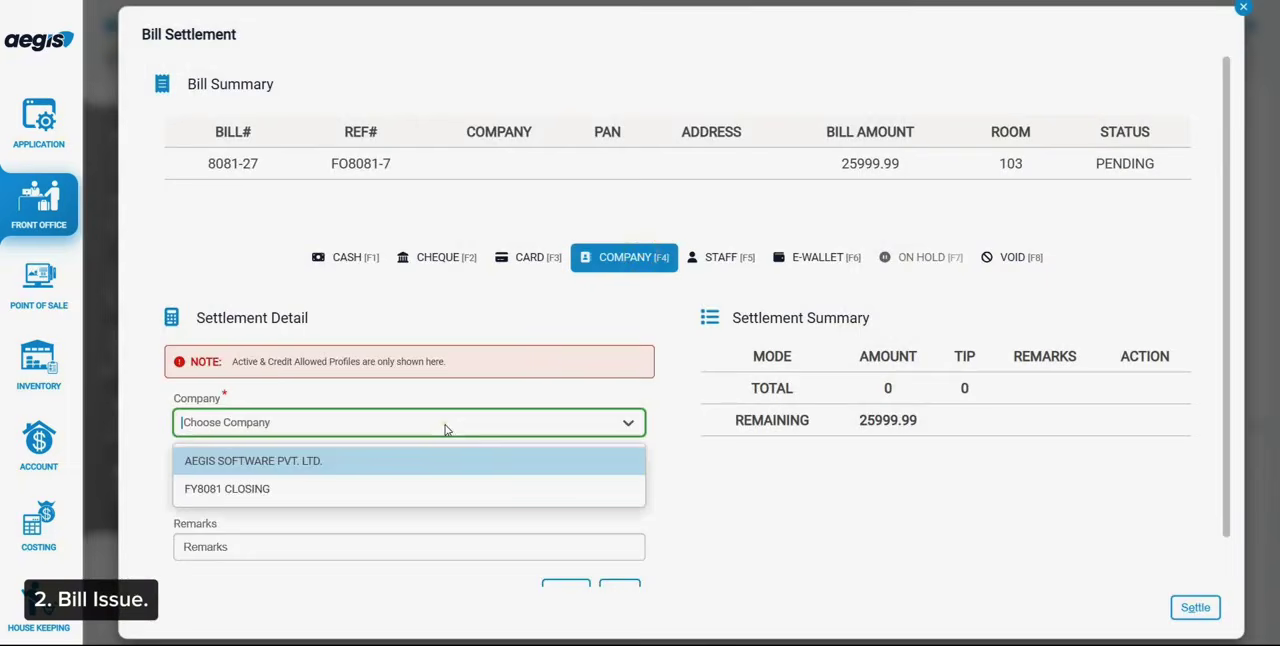
click(305, 487)
scroll(305, 485, down, 1)
click(612, 538)
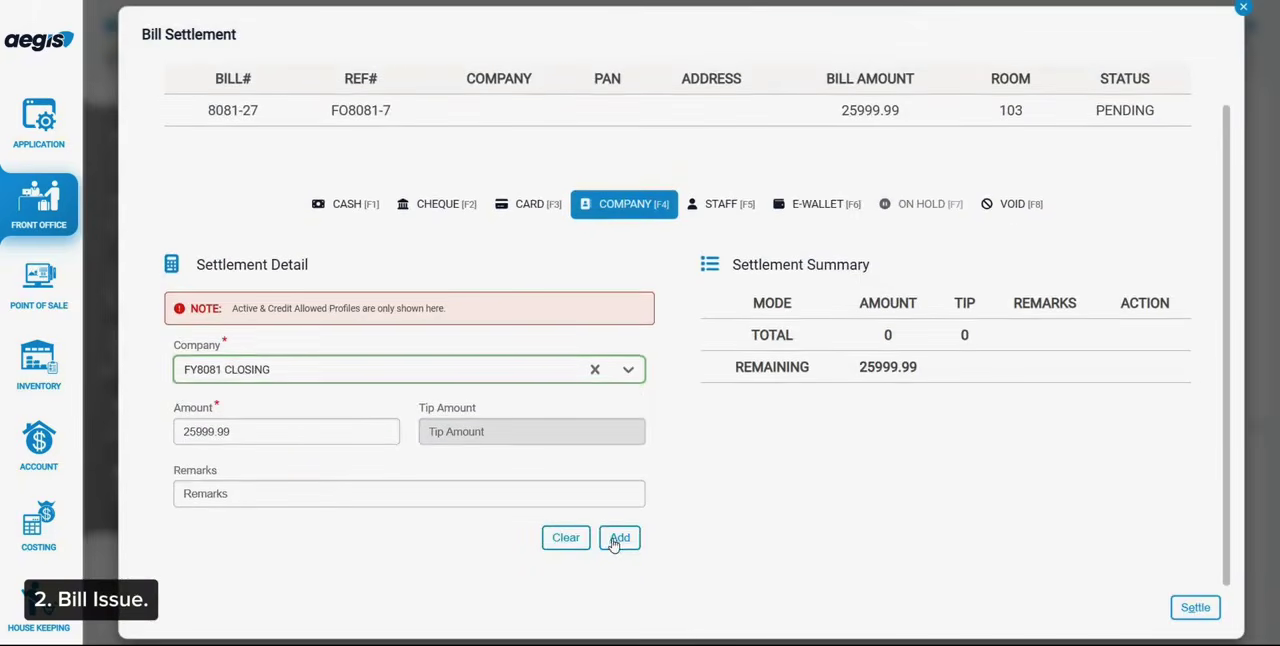
click(1203, 607)
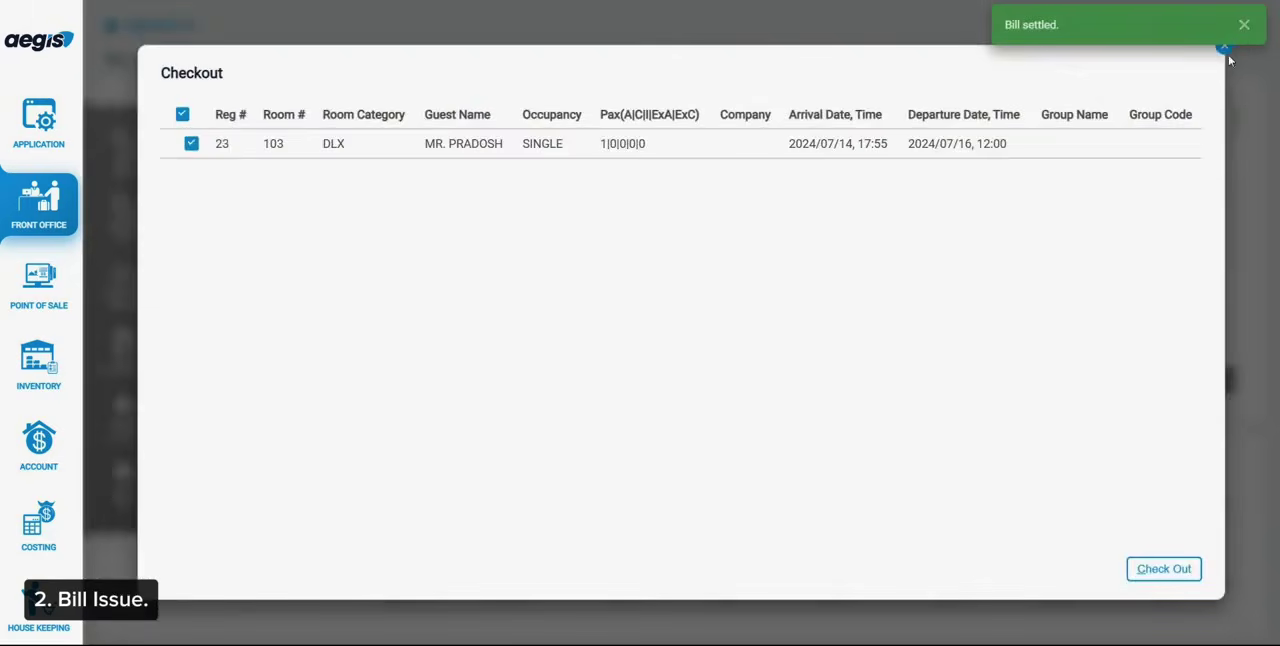
double_click(1229, 55)
click(1224, 47)
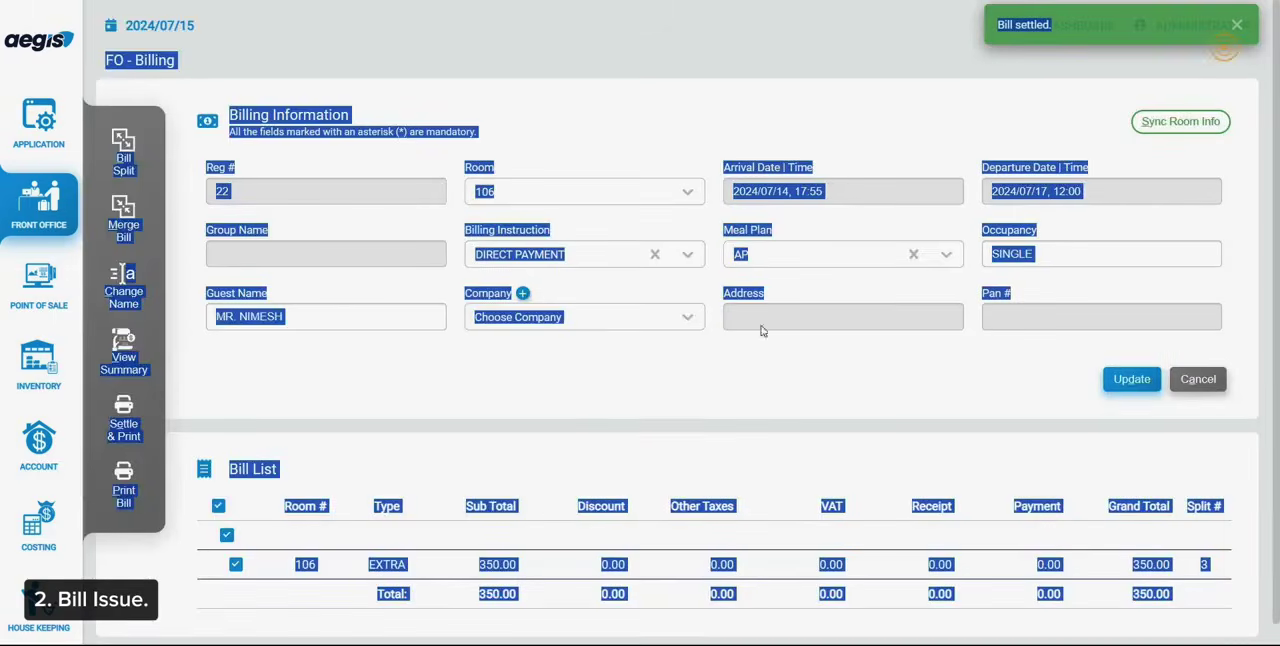
Issue room 106's EXTRA bill for printing and close its print preview
click(531, 463)
click(145, 487)
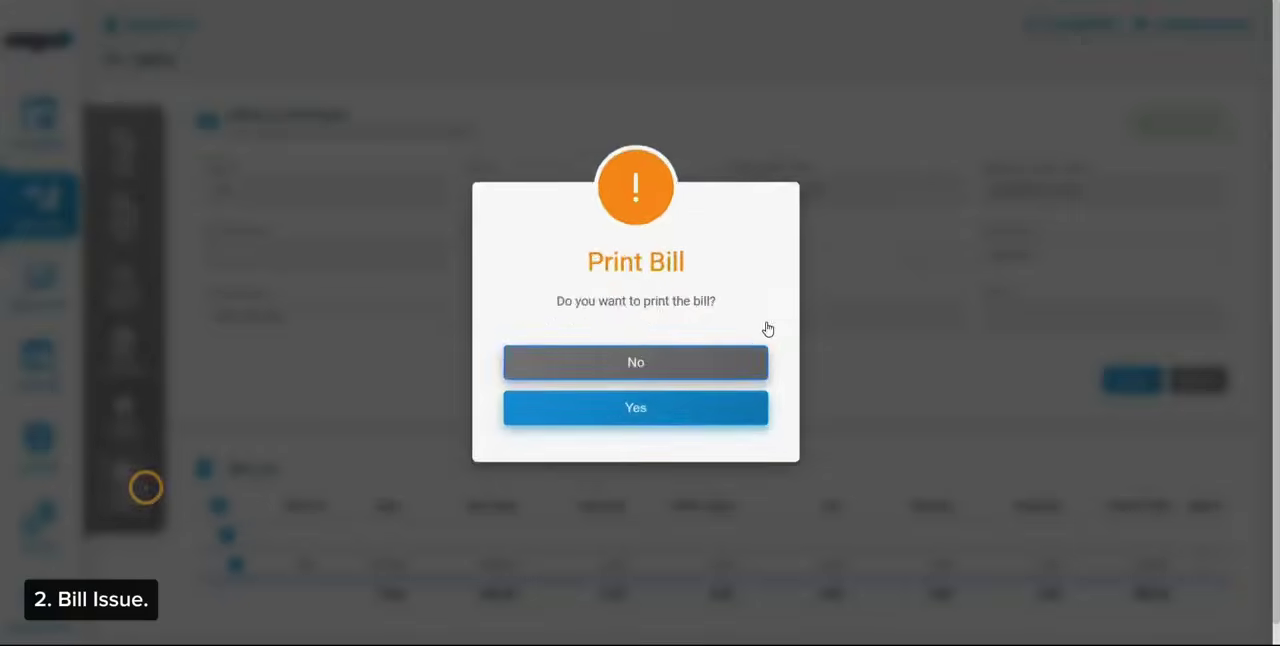
click(683, 398)
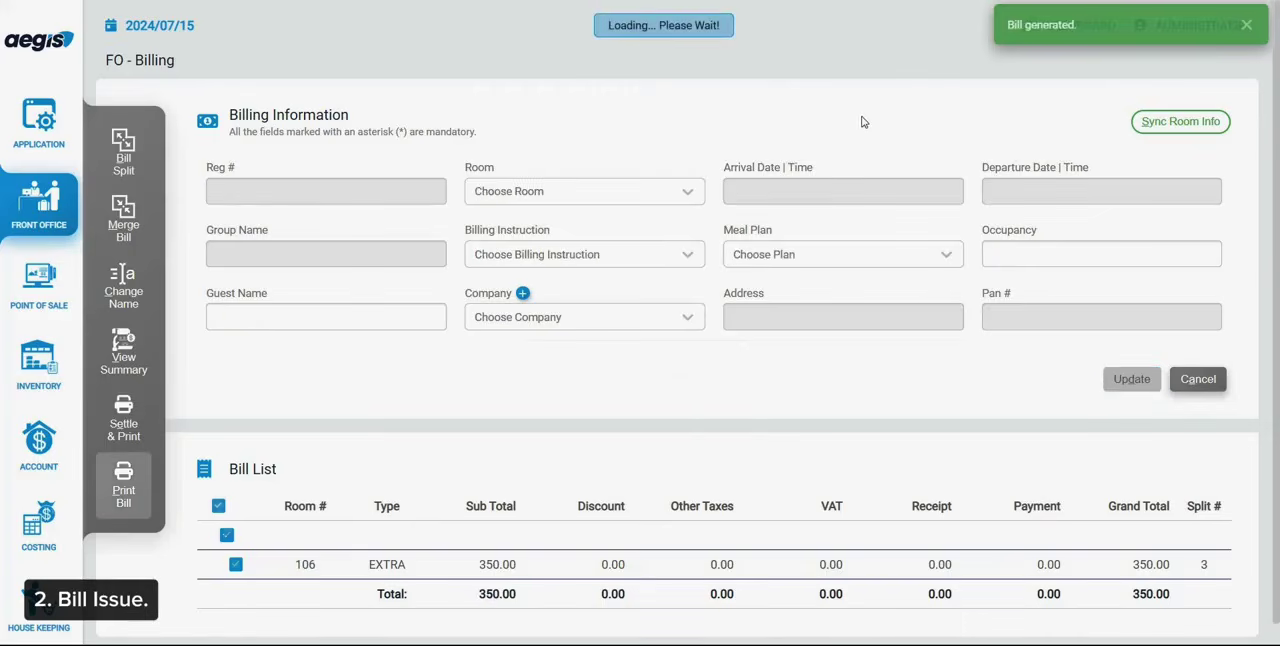
click(866, 25)
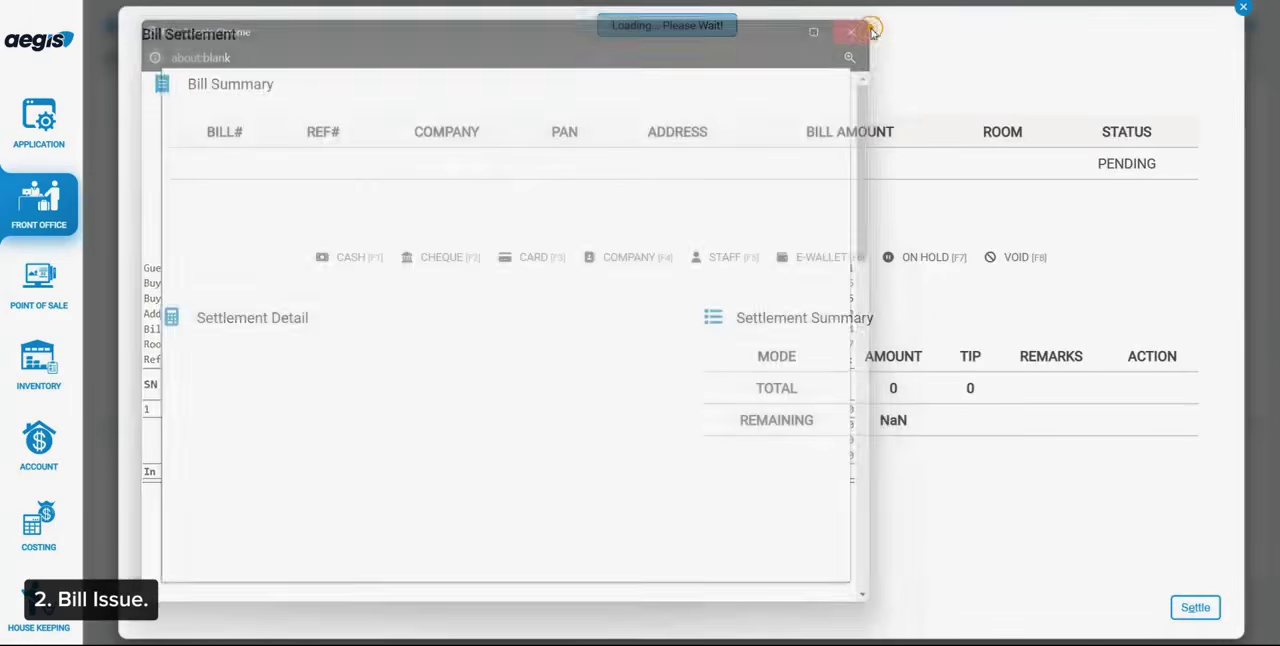
Settle room 106's EXTRA bill in full to the company FY8081 CLOSING, then exit billing without checking the room out
click(663, 257)
click(367, 422)
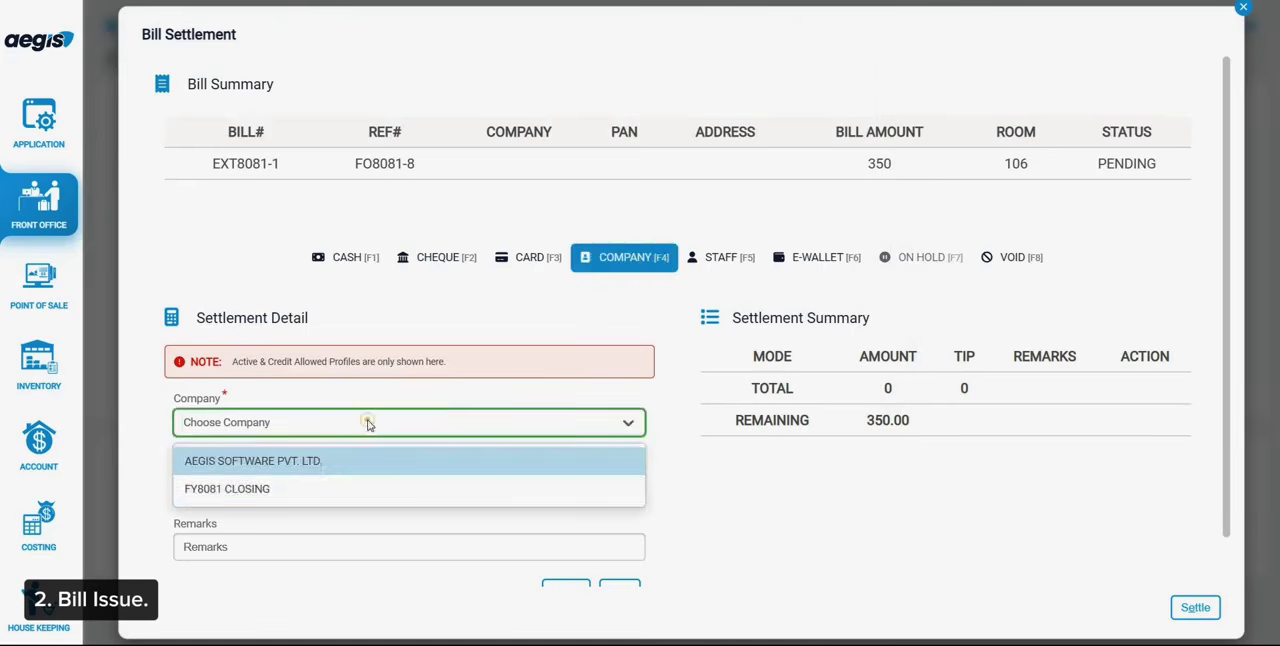
click(337, 487)
scroll(450, 520, down, 1)
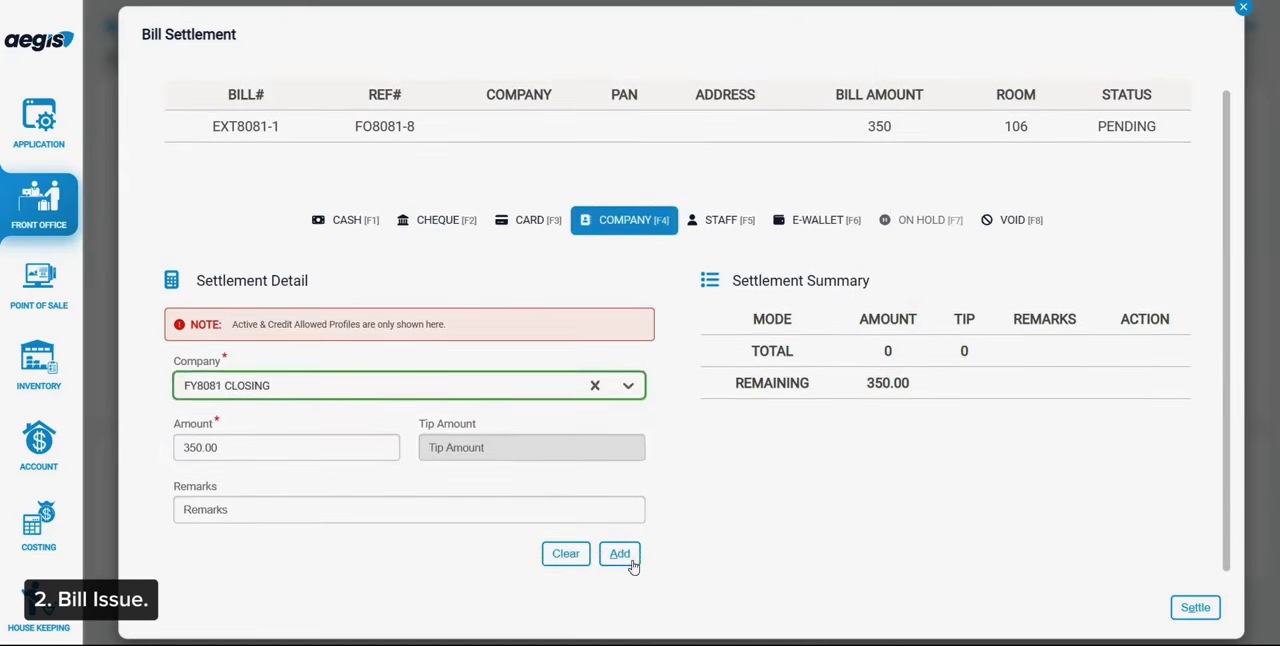
click(631, 564)
click(1194, 606)
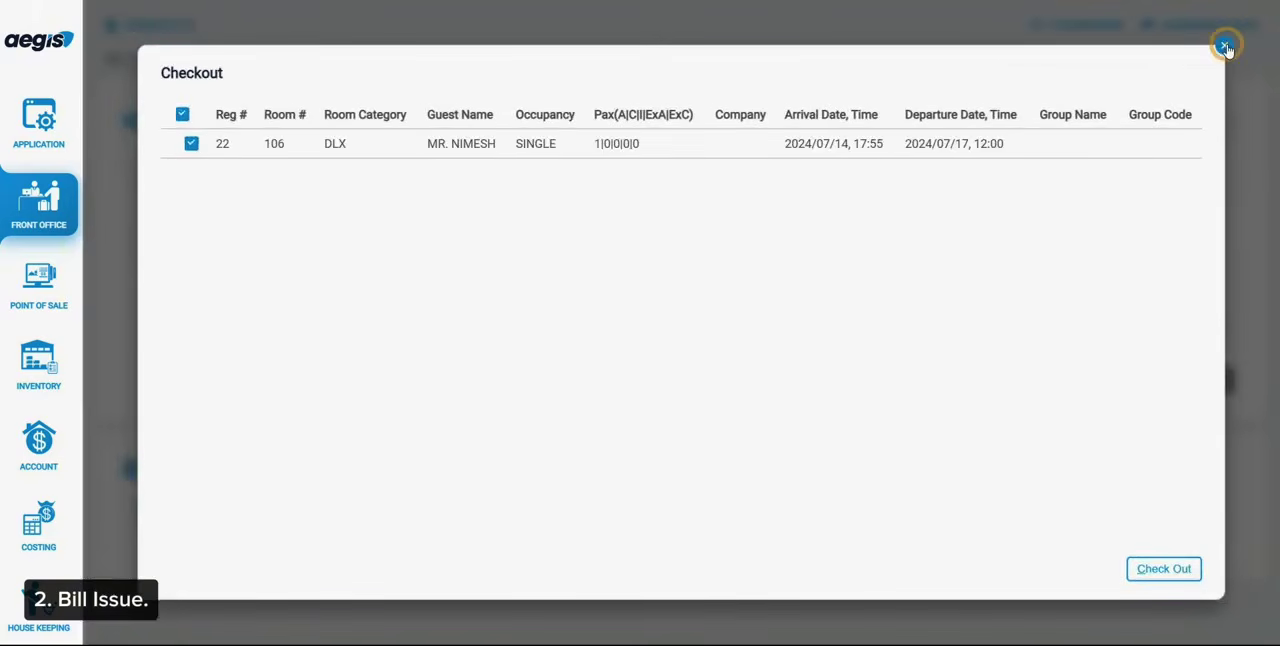
click(1225, 47)
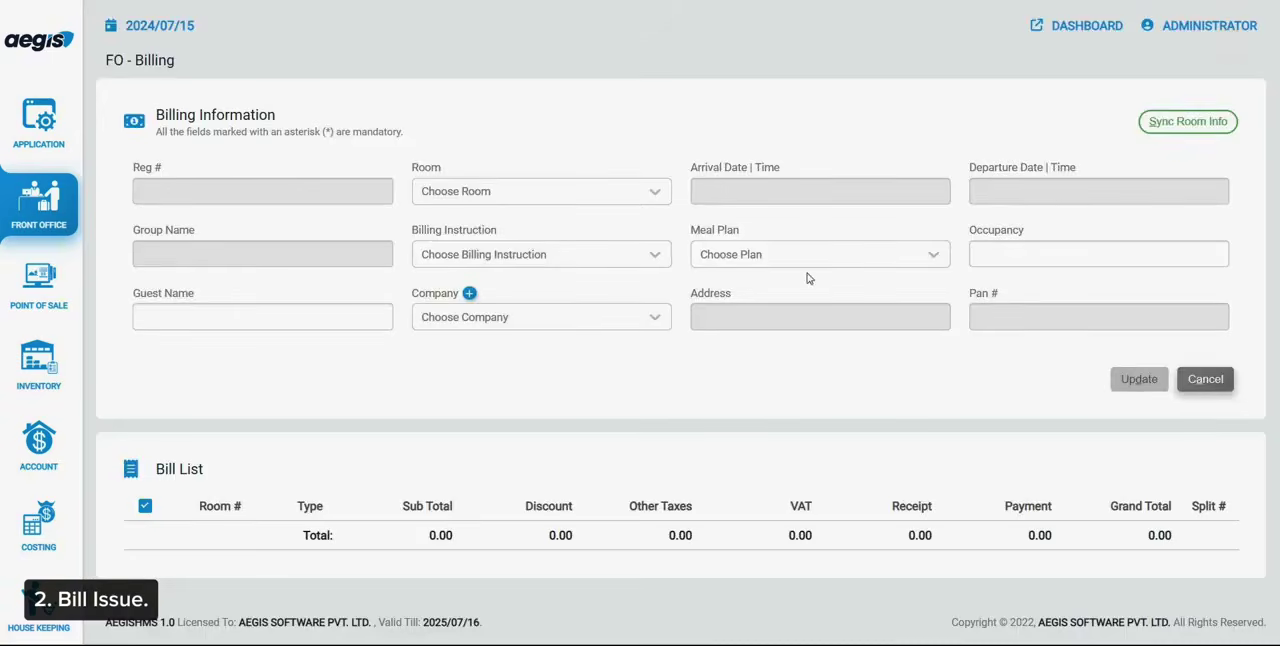
click(1203, 379)
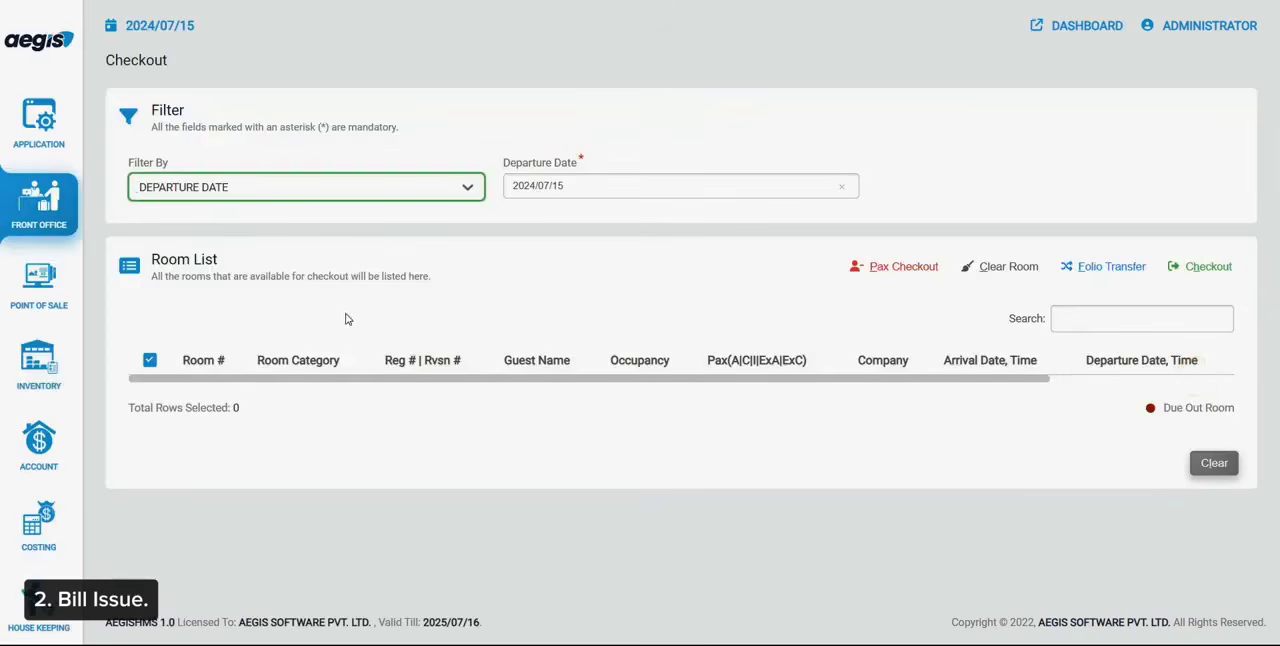
Filter the checkout room list by ALL to review the rooms still in house
click(216, 199)
text(al)
key(Return)
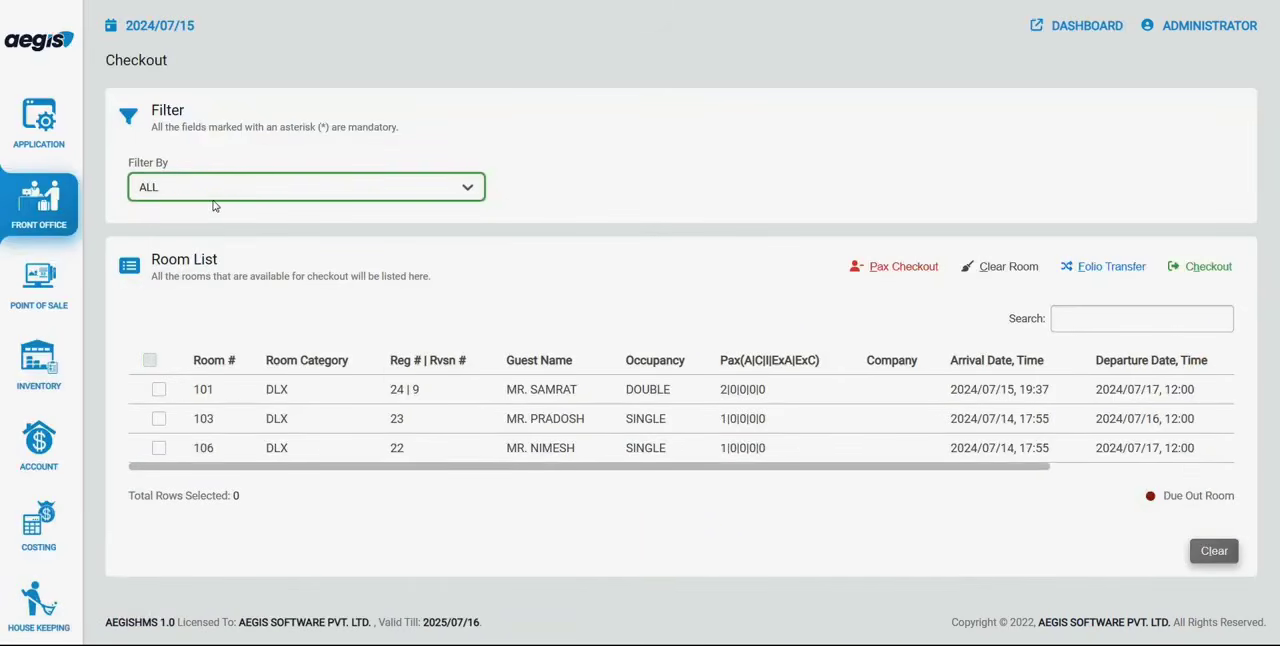
Open the Day End Process in the Application module and start the day end
click(44, 138)
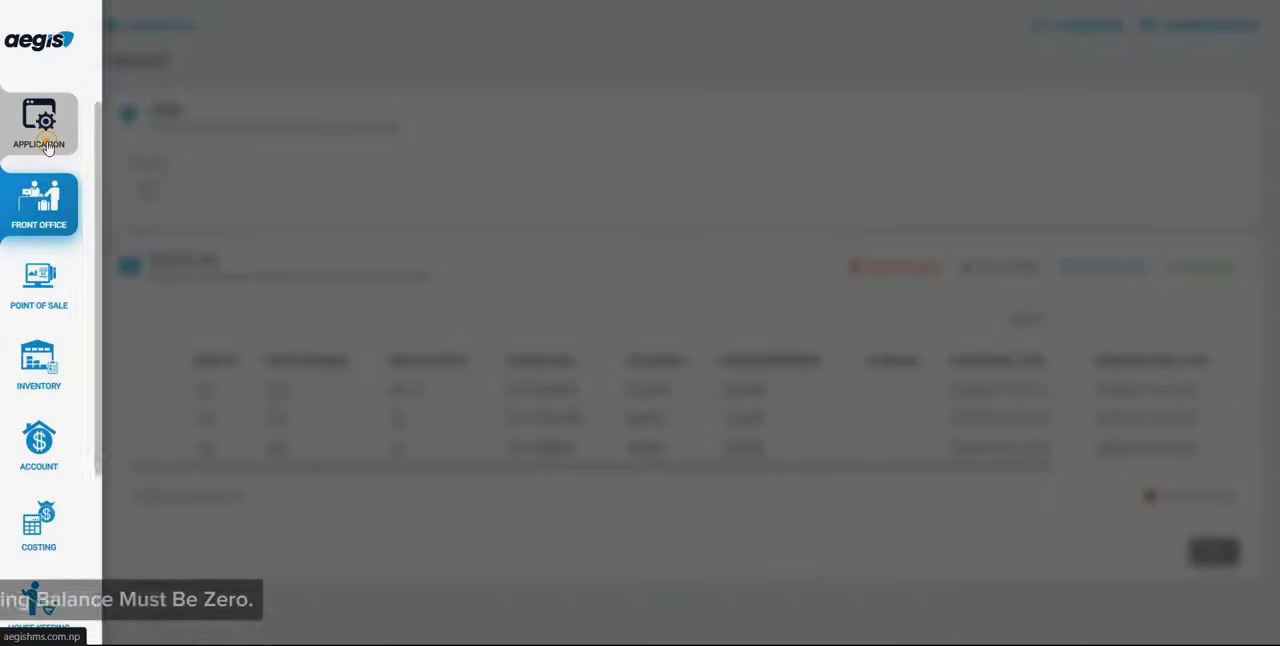
click(160, 152)
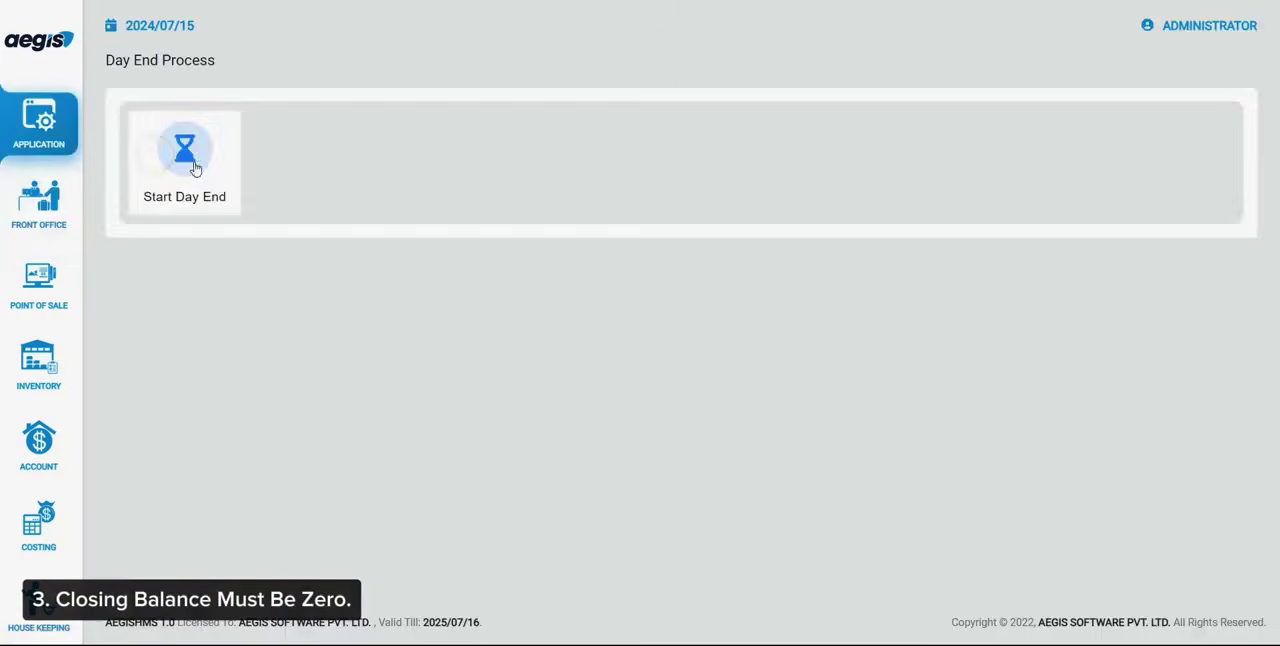
click(194, 165)
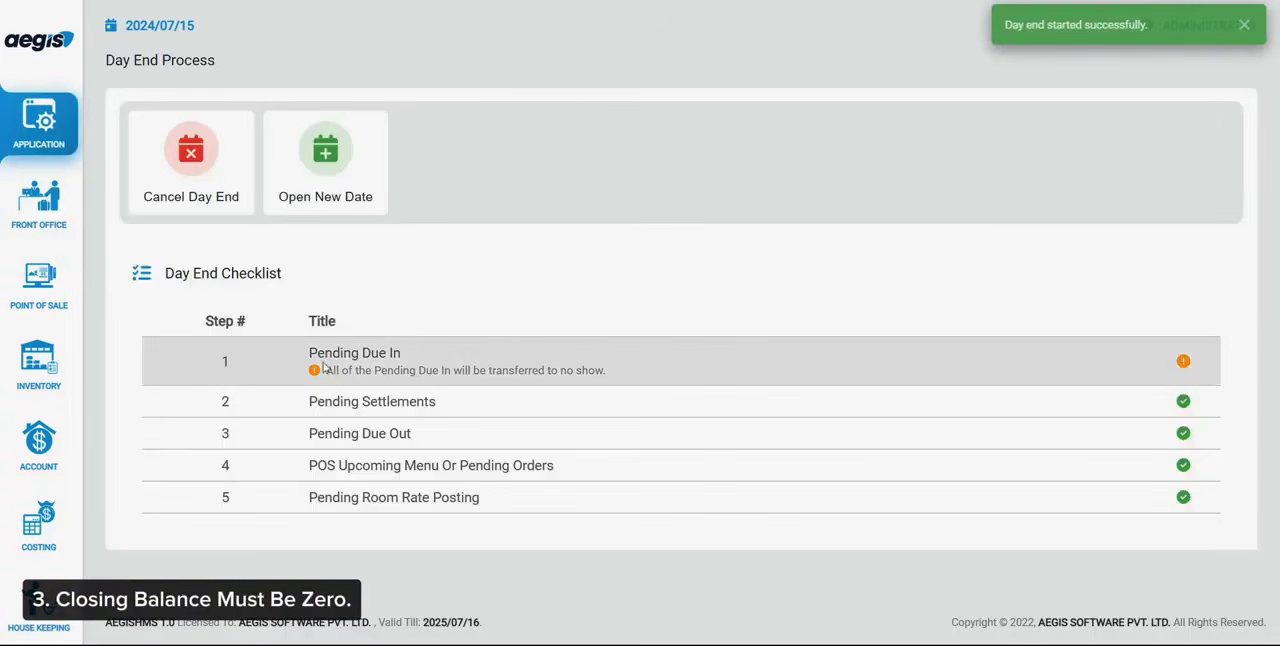
Examine the Pending Due In item and its note in the Day End Checklist
click(305, 352)
drag(603, 370, 306, 352)
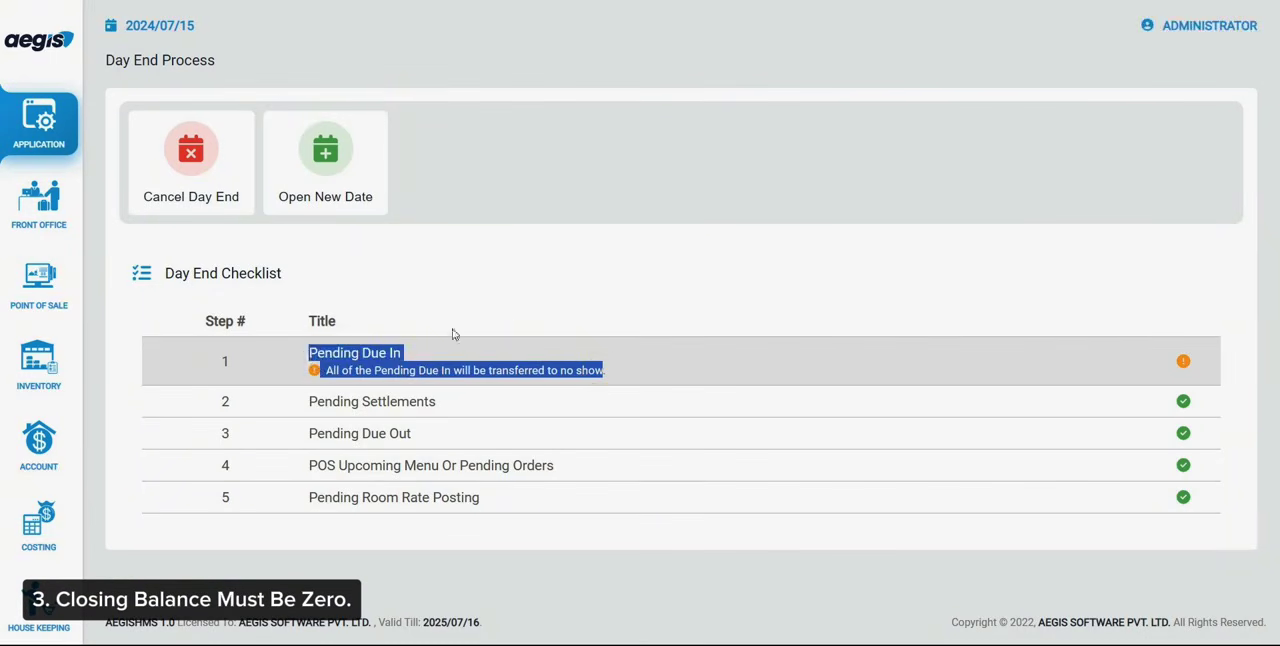
click(508, 313)
drag(612, 372, 306, 356)
click(226, 306)
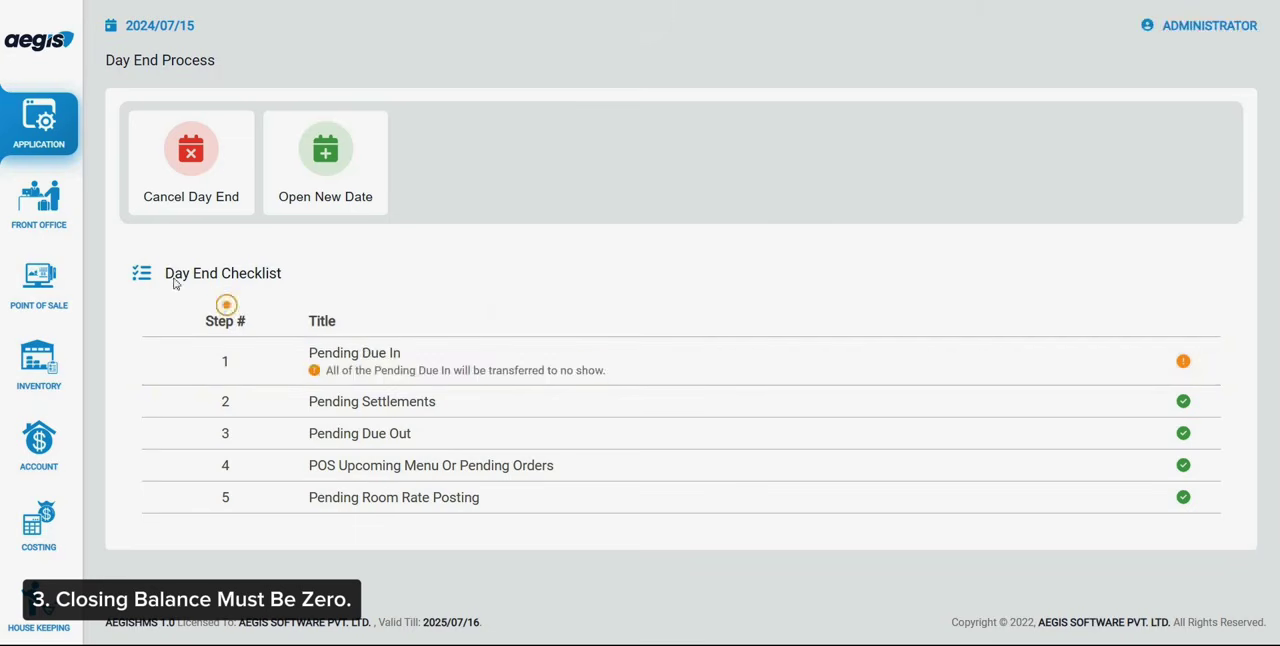
Load the Front Office Guest Ledger report as on 2024/07/15
click(37, 198)
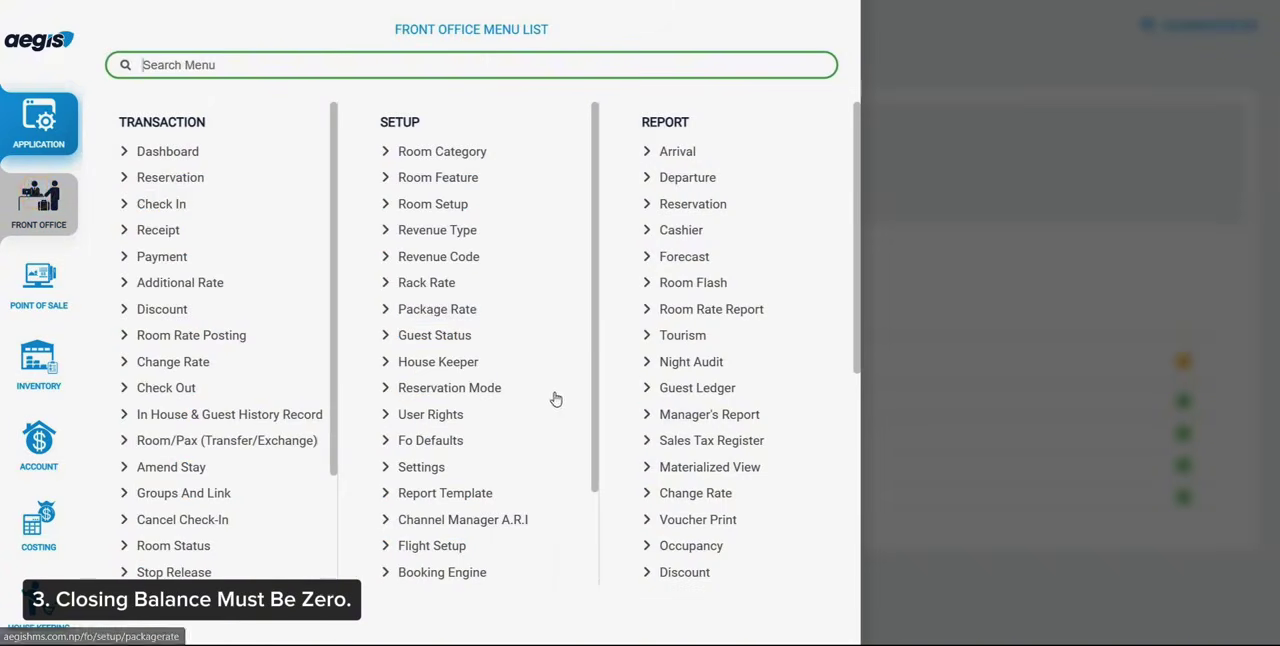
click(702, 389)
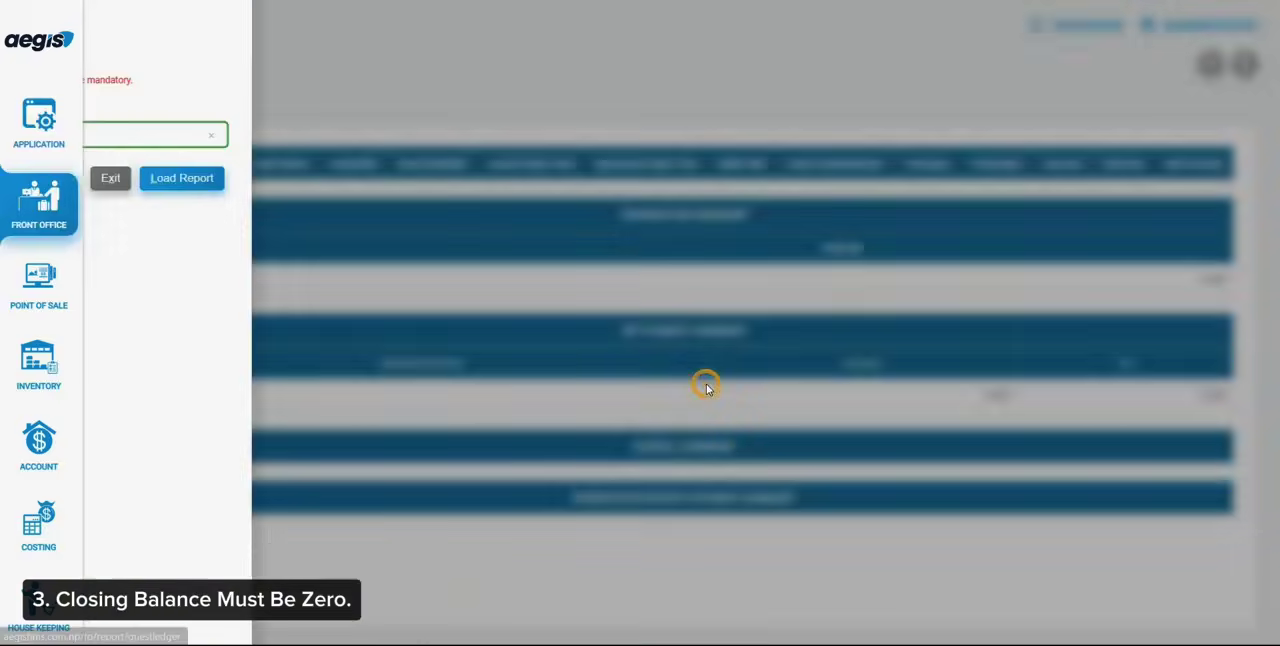
click(364, 187)
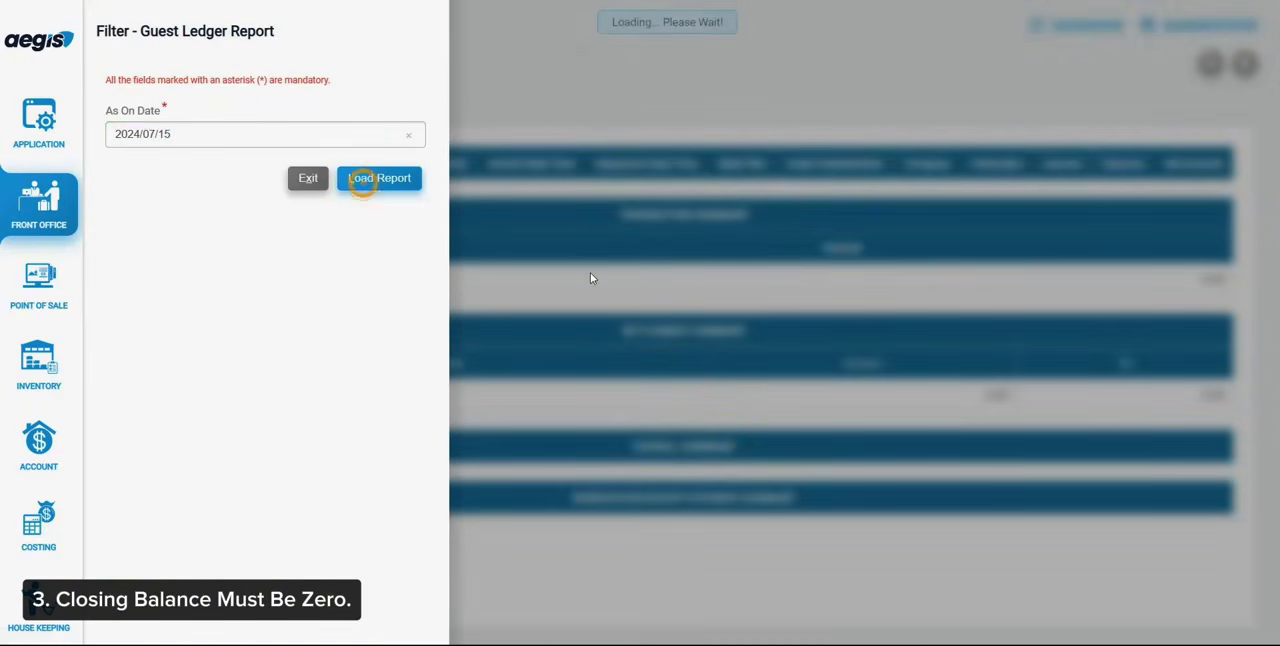
Examine the closing balance in the Overall Summary of the Guest Ledger report
scroll(590, 278, down, 10)
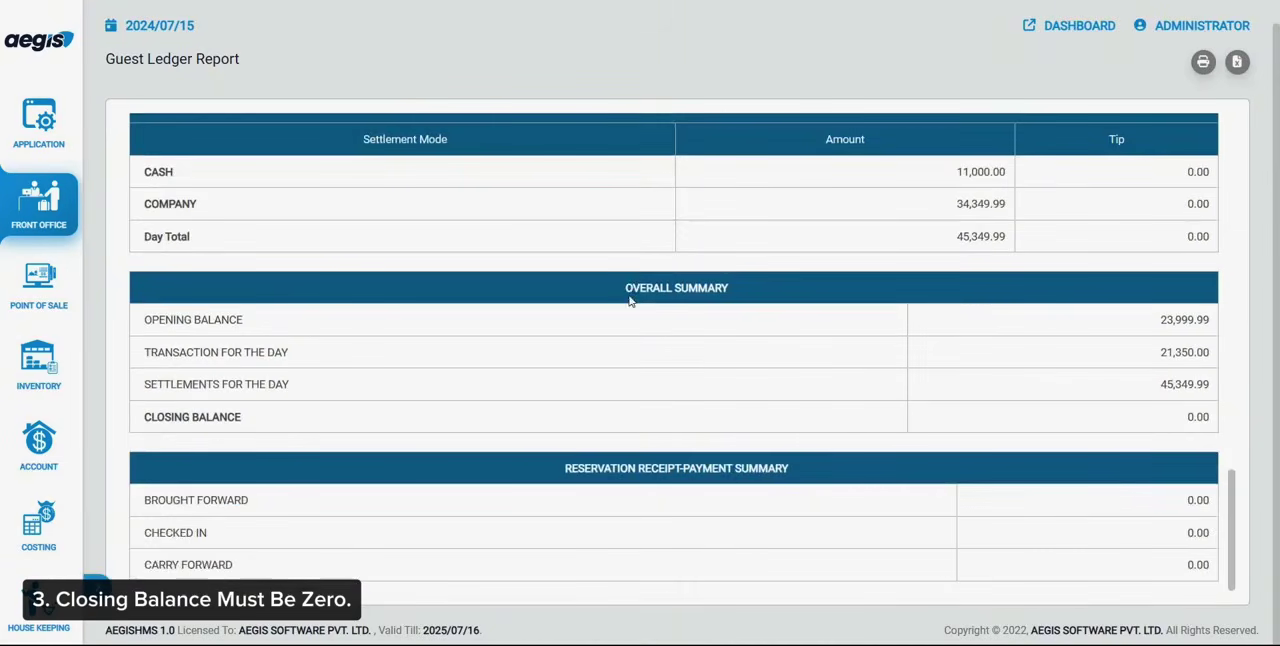
triple_click(629, 296)
drag(145, 421, 1145, 452)
drag(1230, 432, 1215, 425)
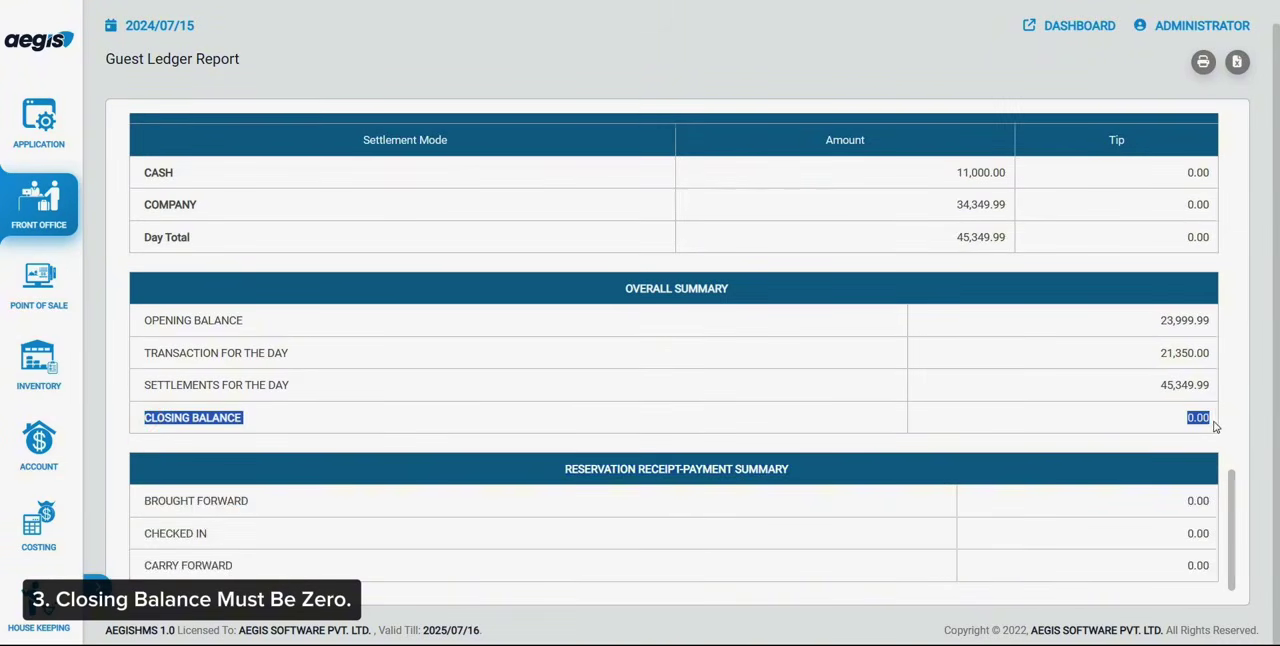
click(1197, 418)
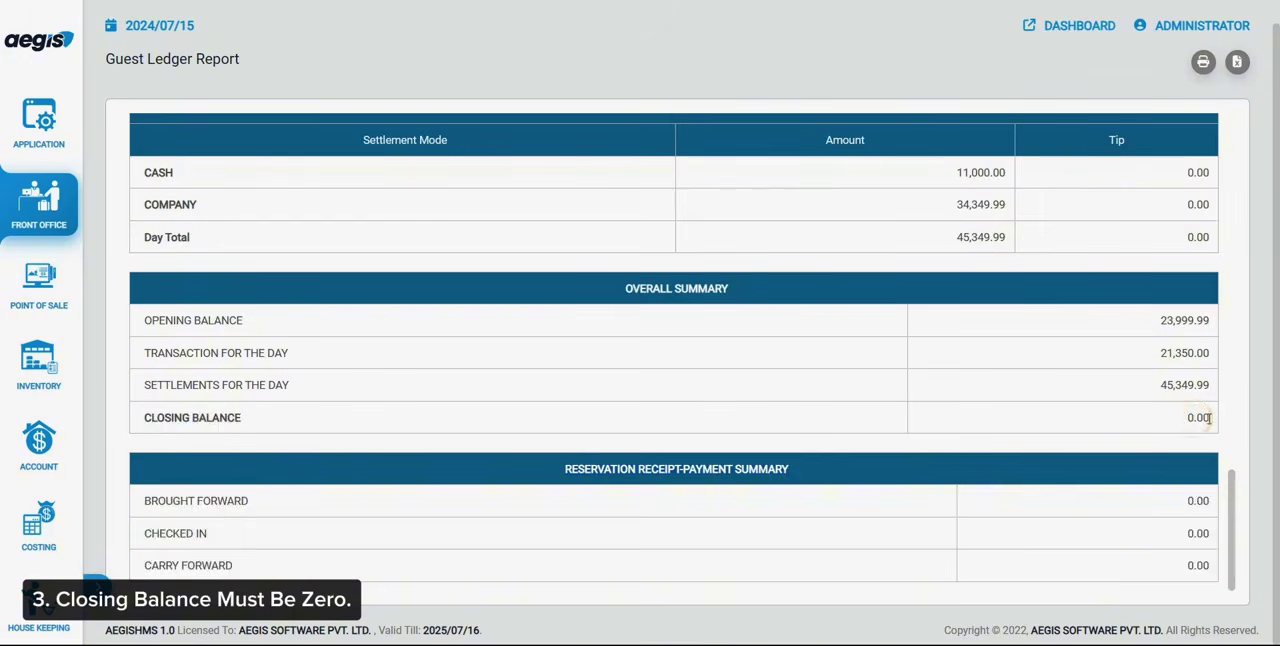
drag(1022, 432, 157, 420)
click(175, 418)
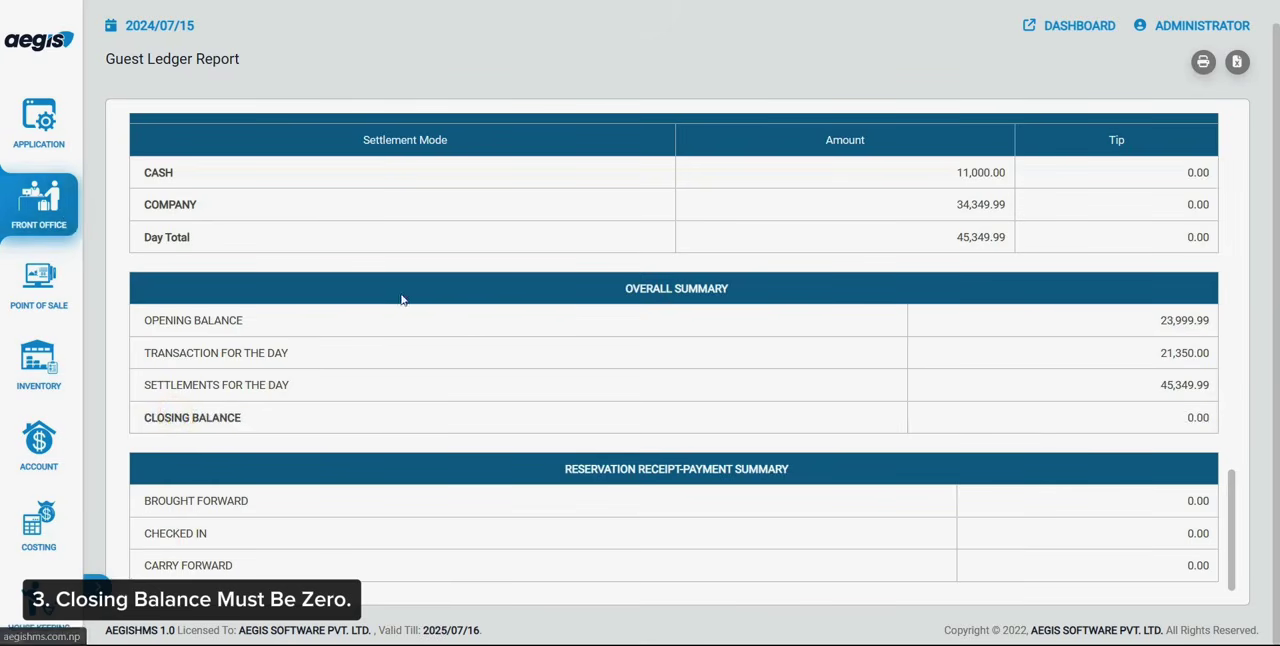
scroll(401, 299, up, 1)
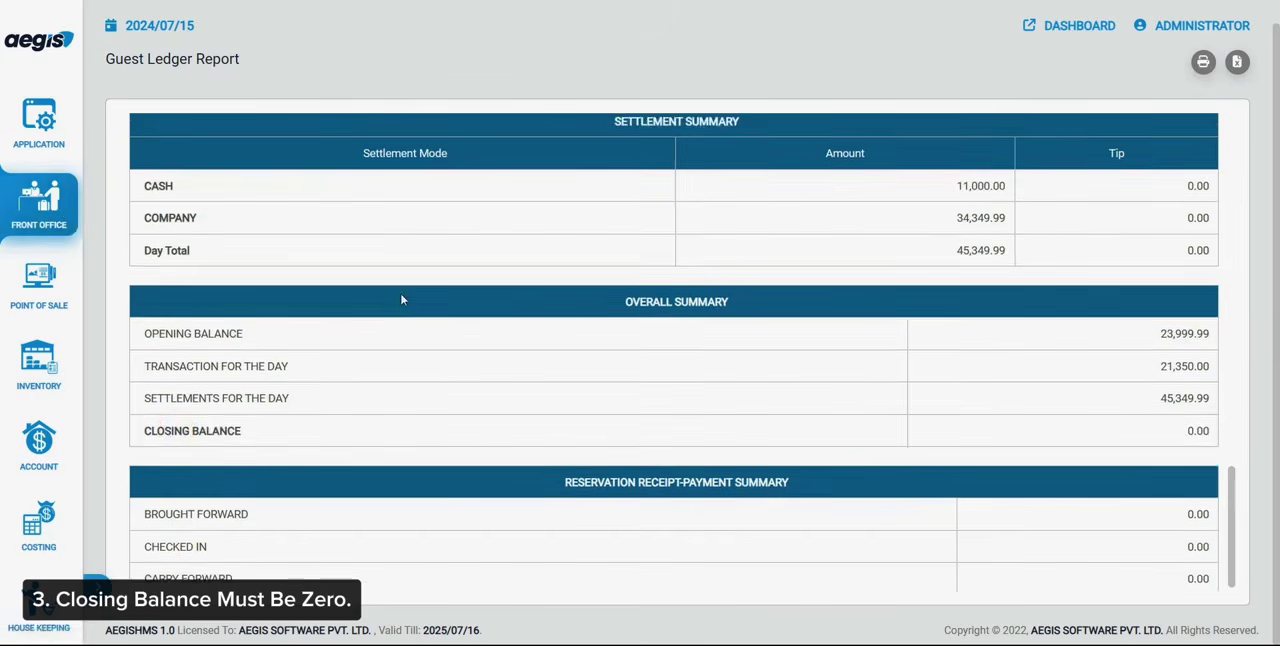
Return to the Day End Process and open the new date, accepting the start of the new fiscal year from 2024/07/16
click(40, 147)
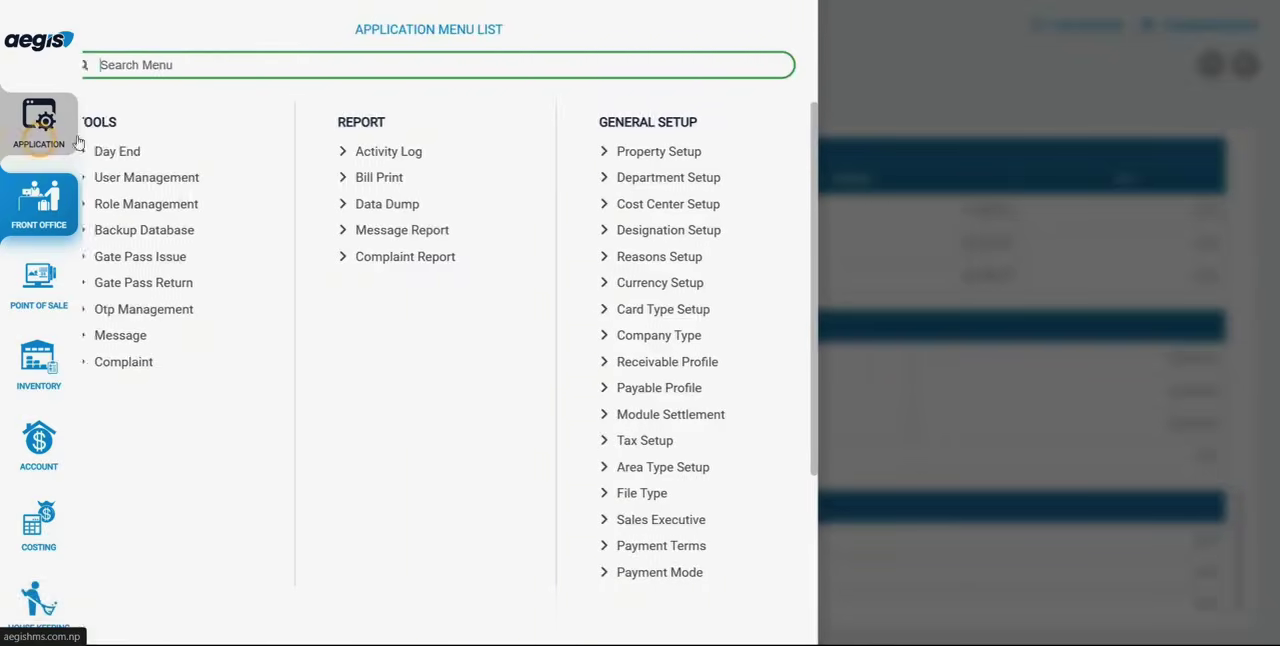
click(137, 149)
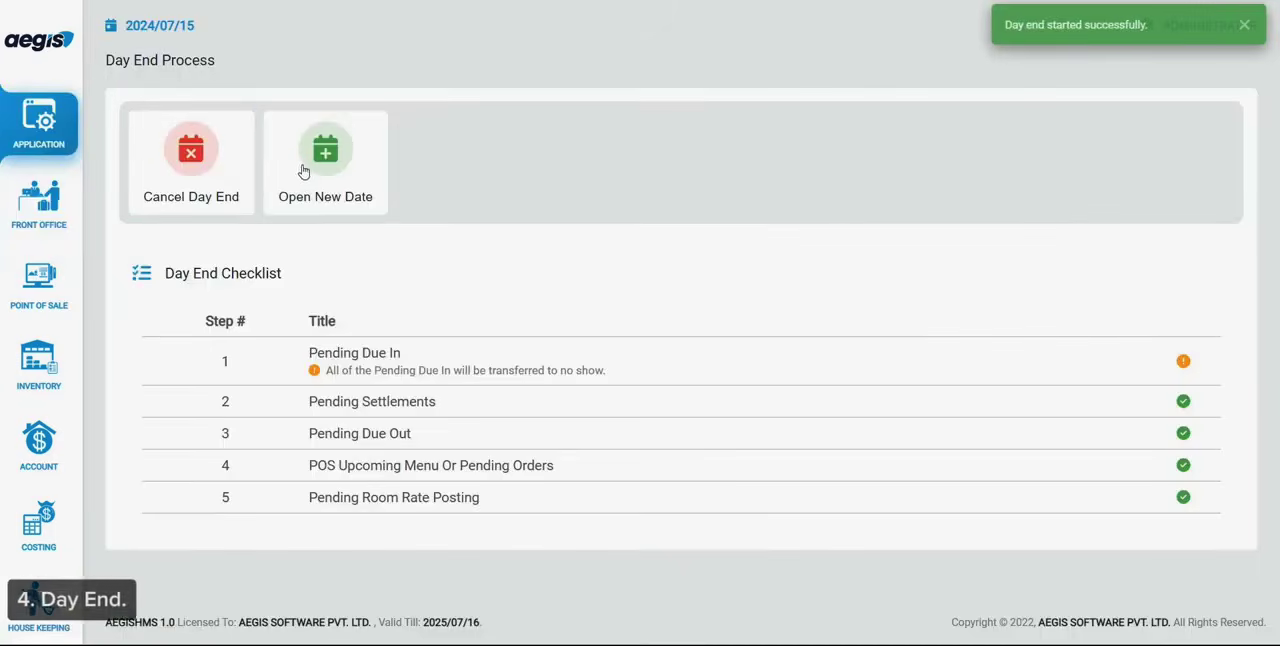
click(305, 170)
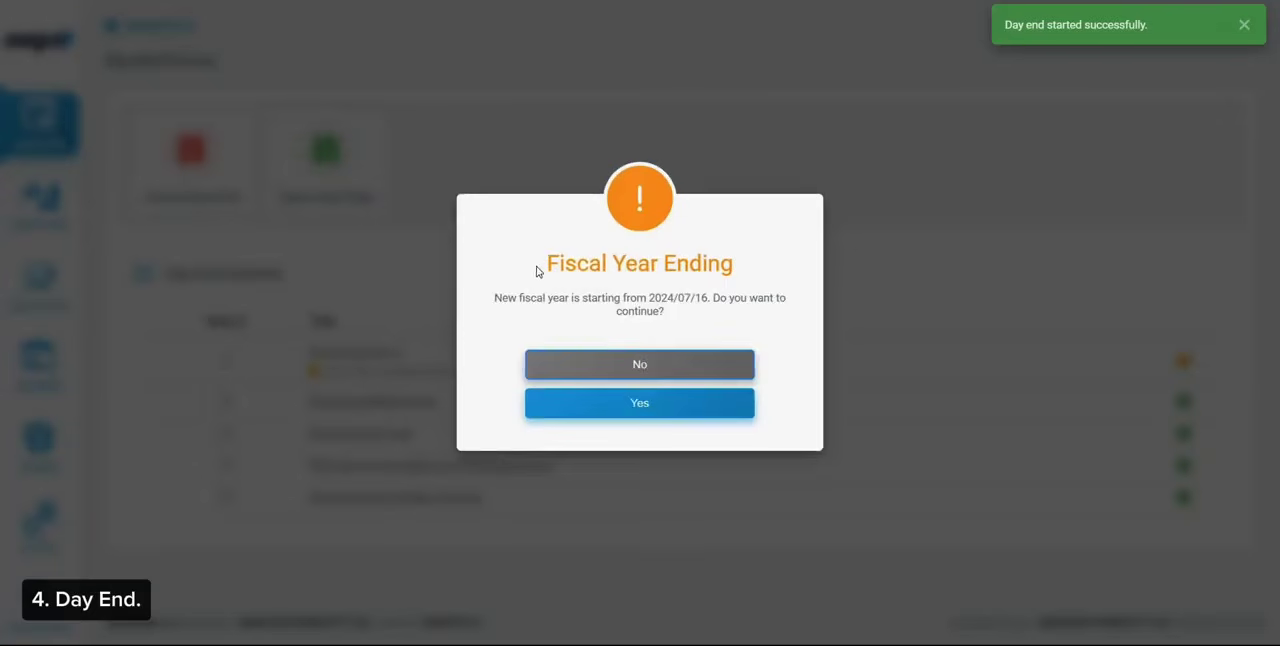
drag(536, 271, 687, 341)
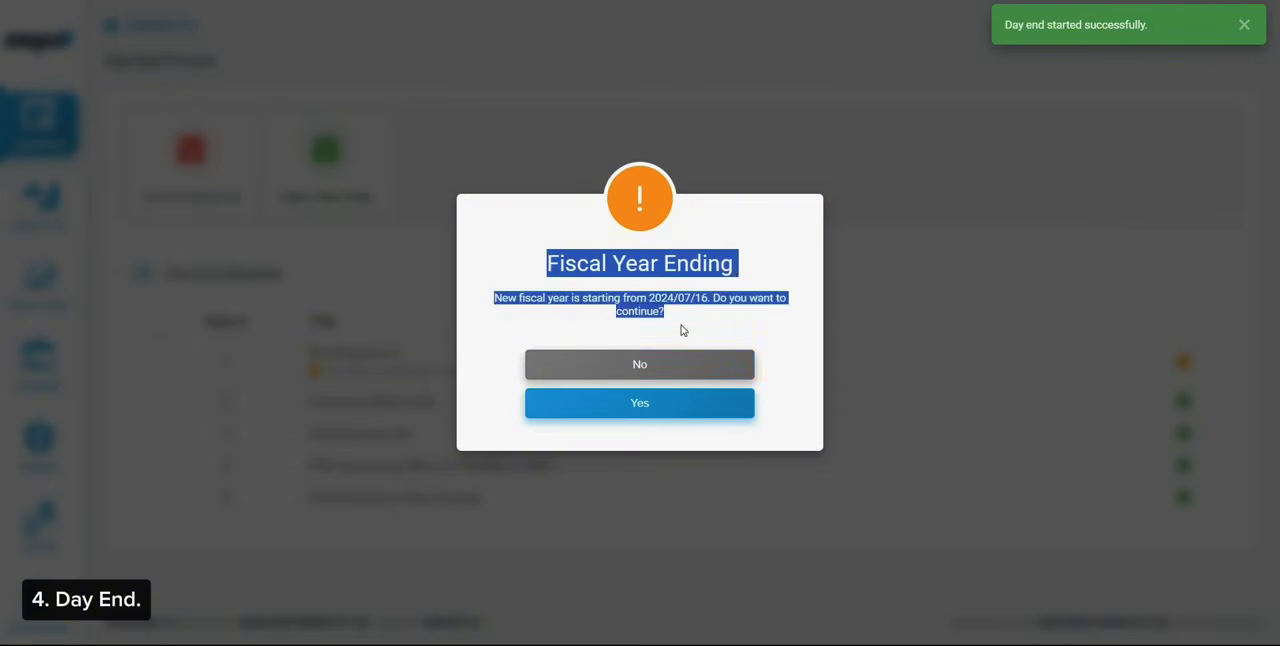
click(681, 327)
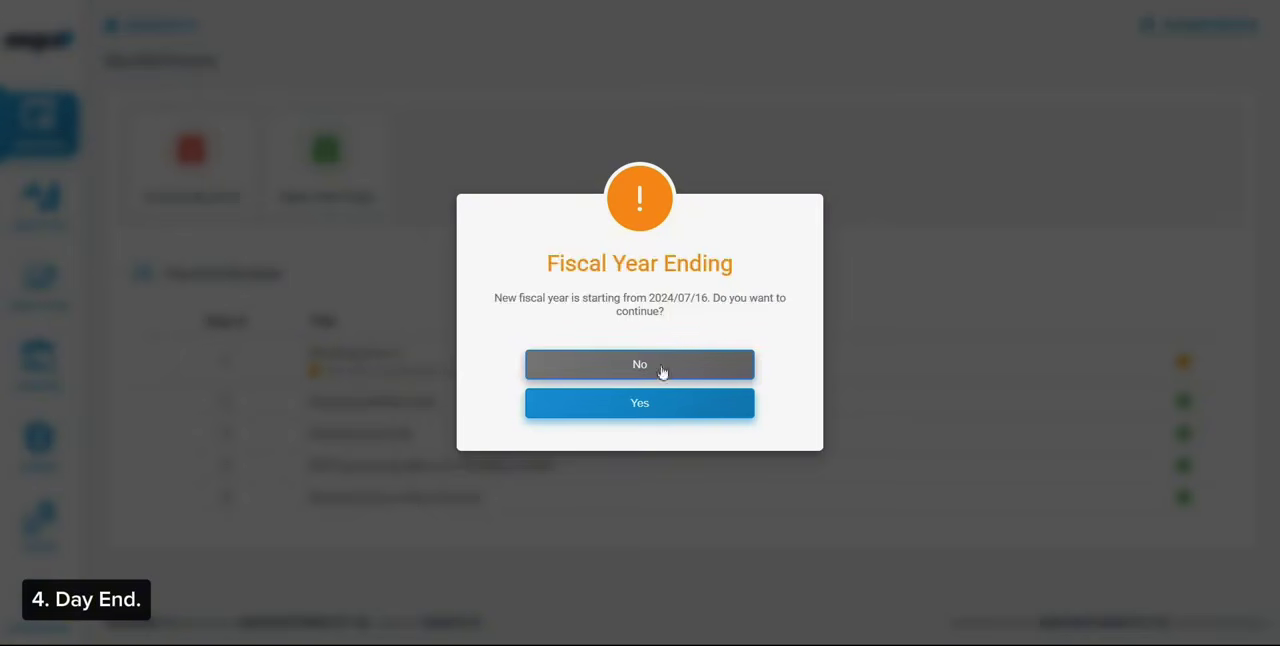
click(644, 408)
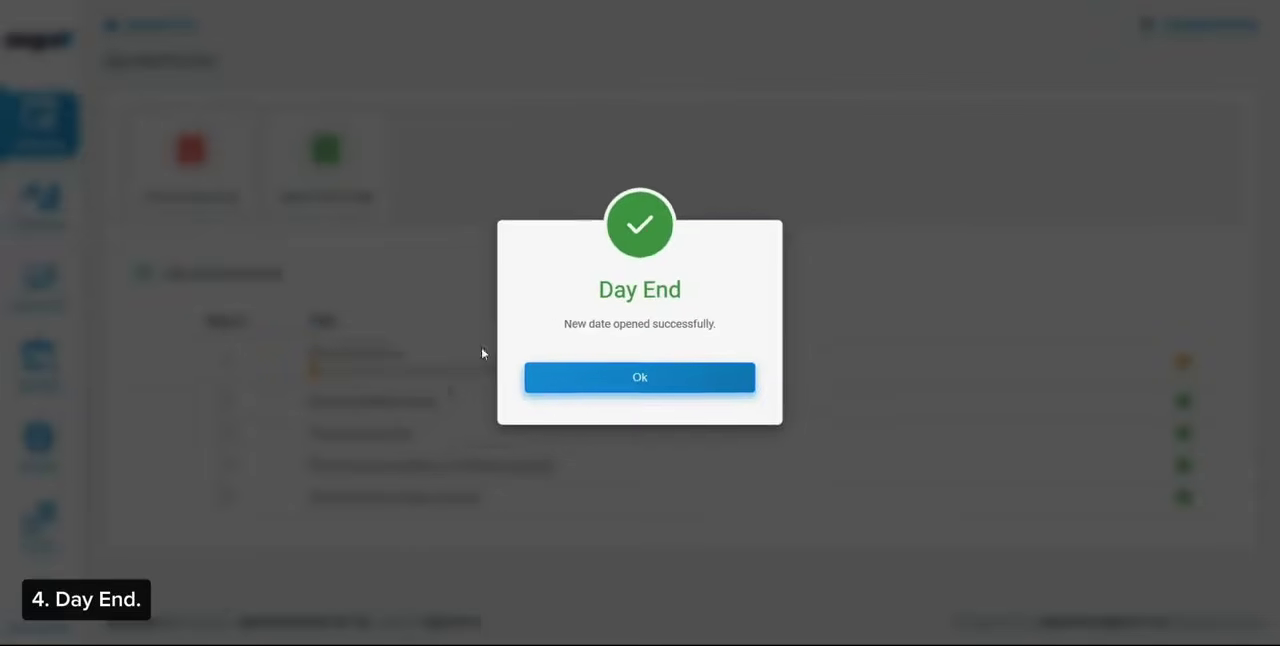
click(646, 389)
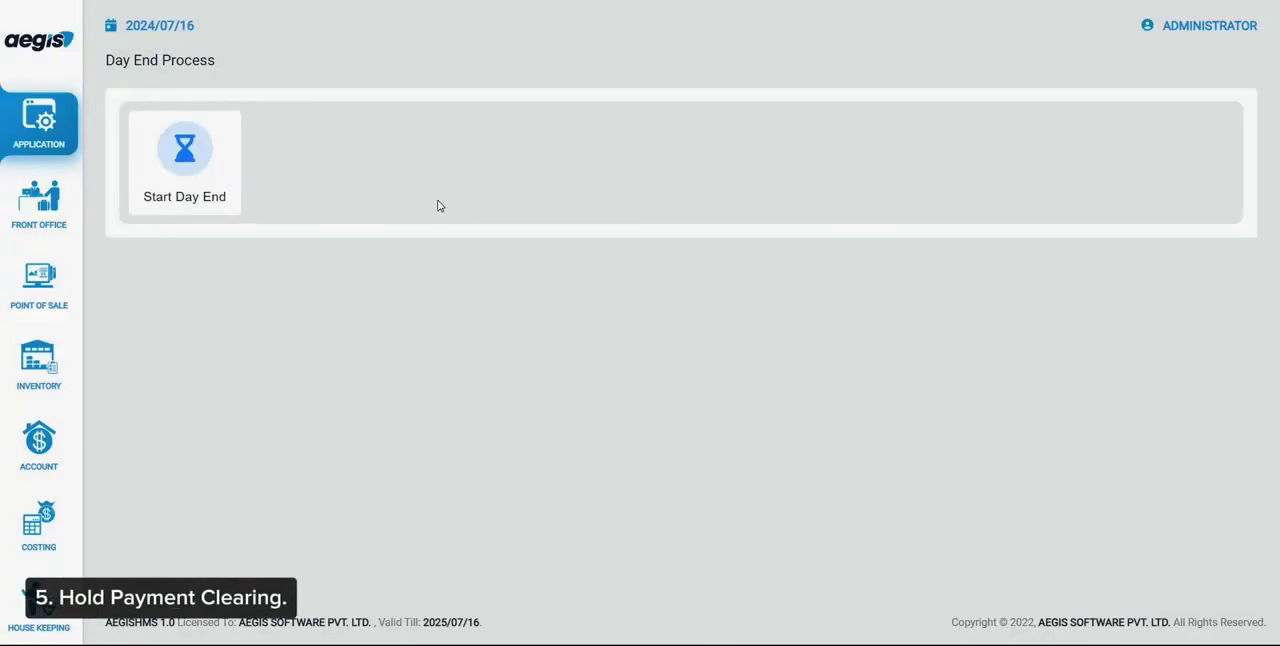
click(588, 243)
Clear room 103, due out on 2024/07/16, from the Front Office checkout room list
click(39, 203)
click(180, 388)
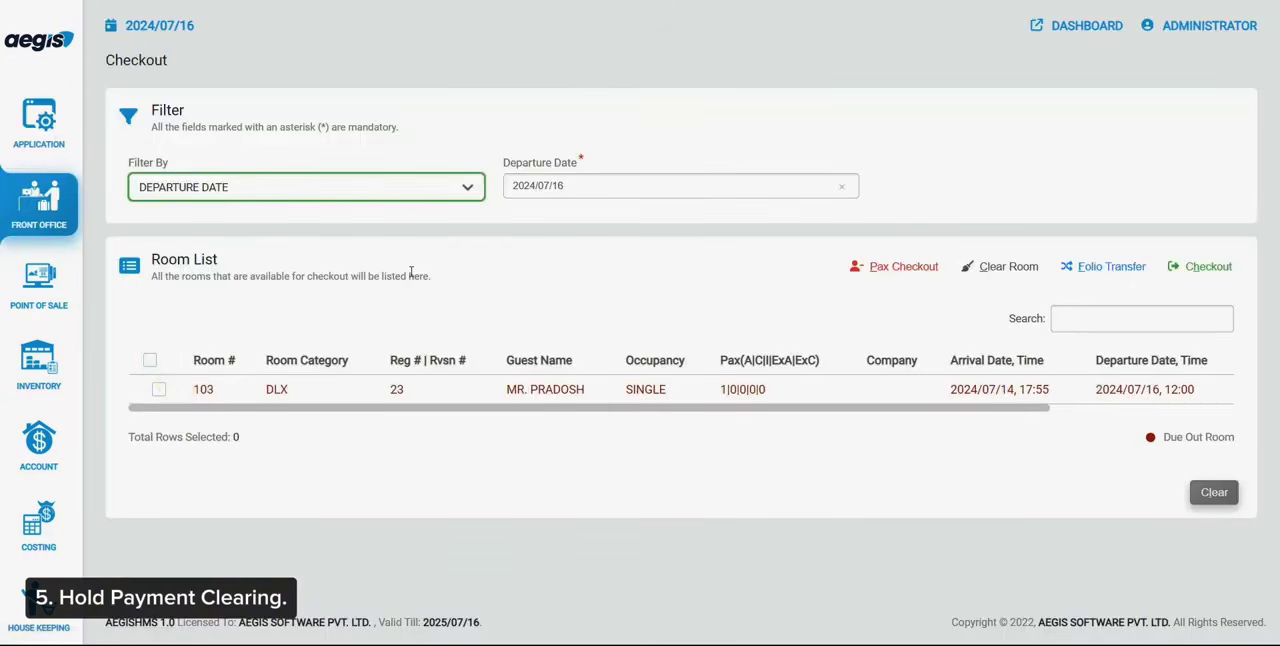
click(189, 396)
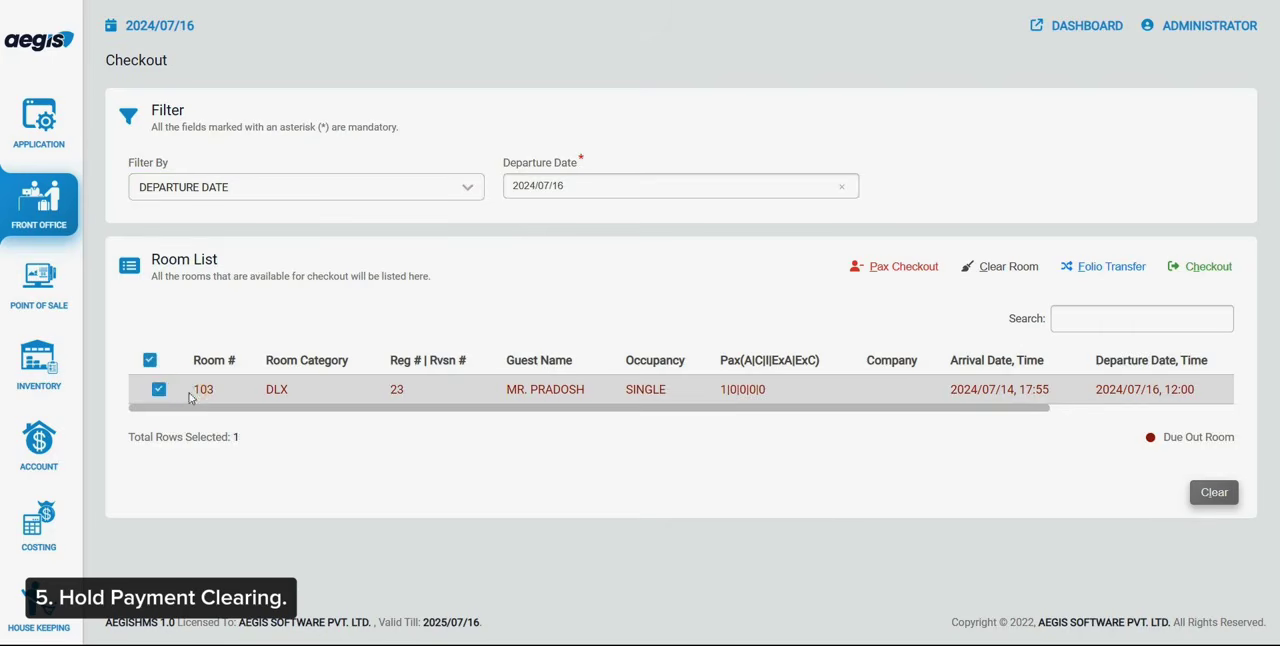
click(997, 268)
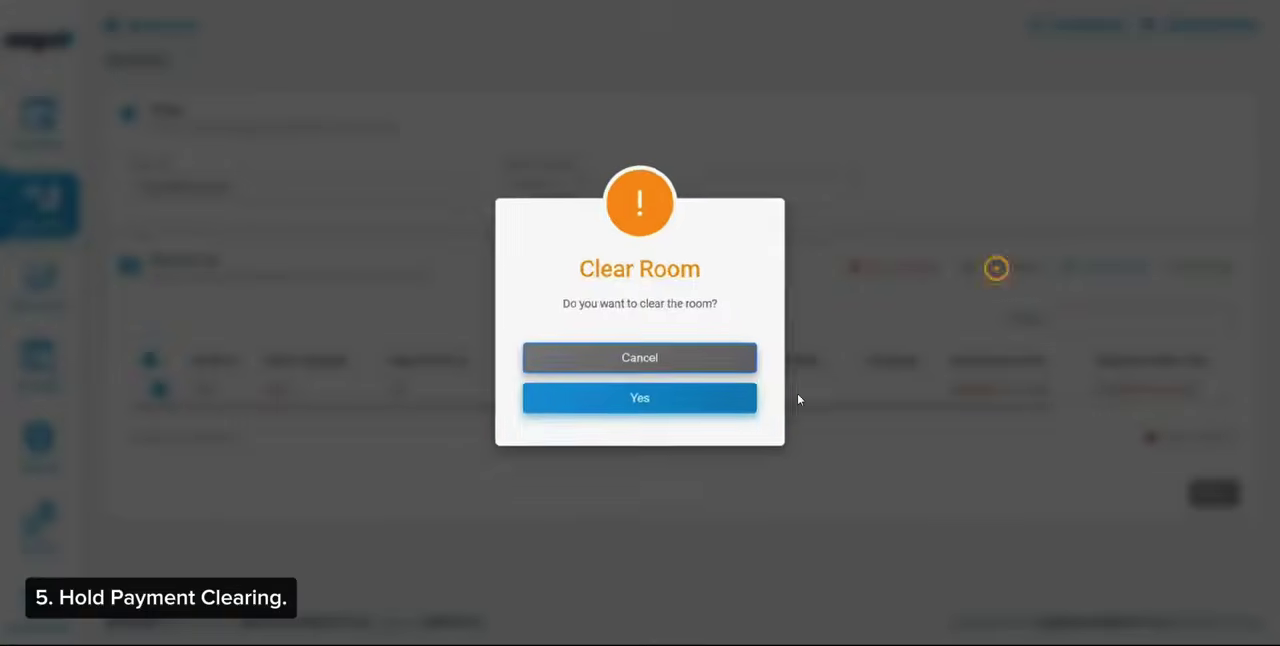
click(721, 396)
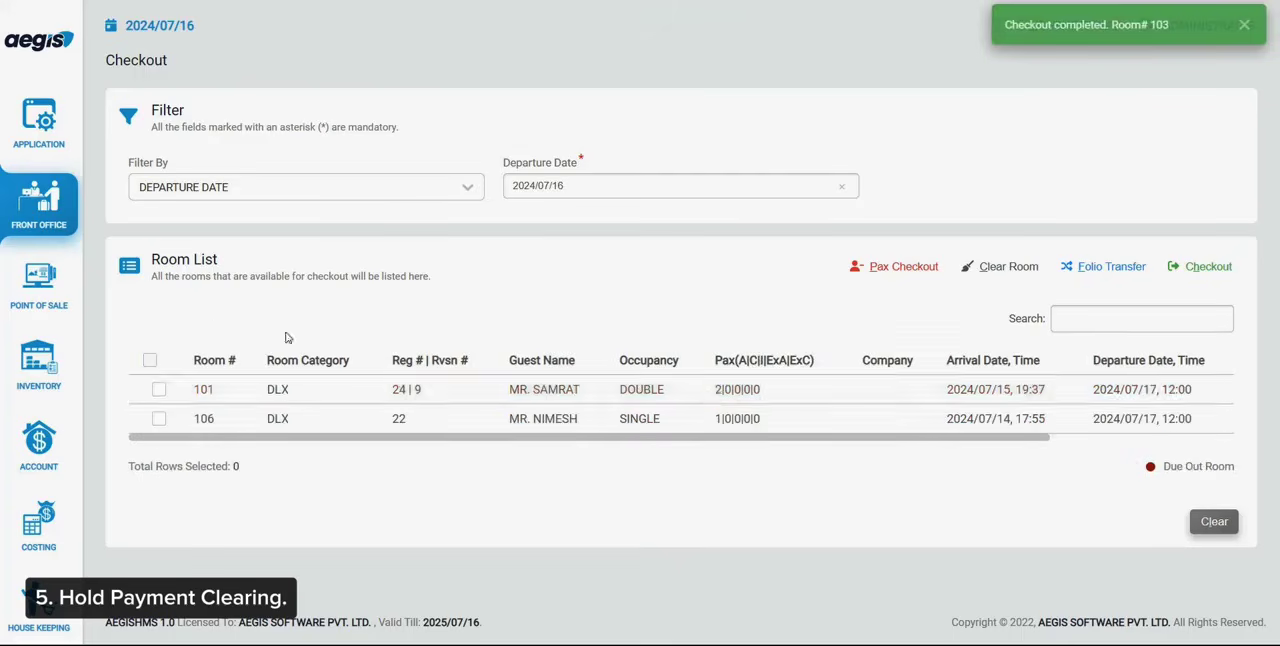
Load the Cashier report from 2024/07/15 to 2024/07/16 and check room 103's bill number and settlement amount
click(57, 199)
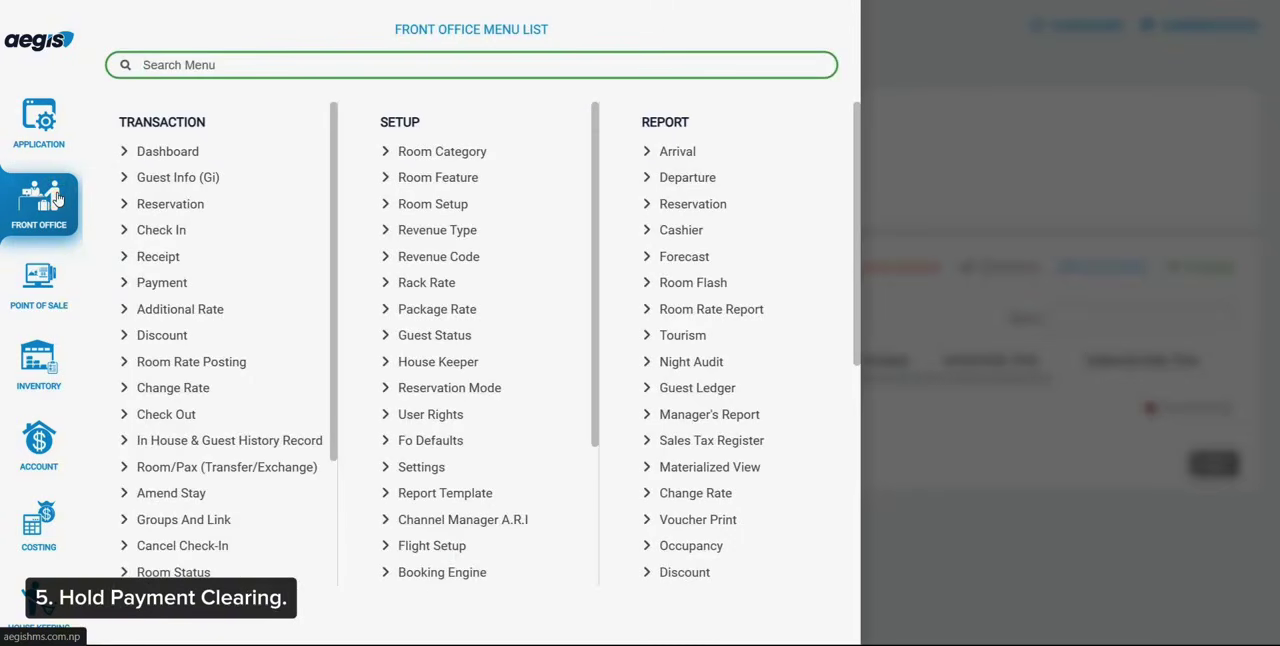
click(690, 231)
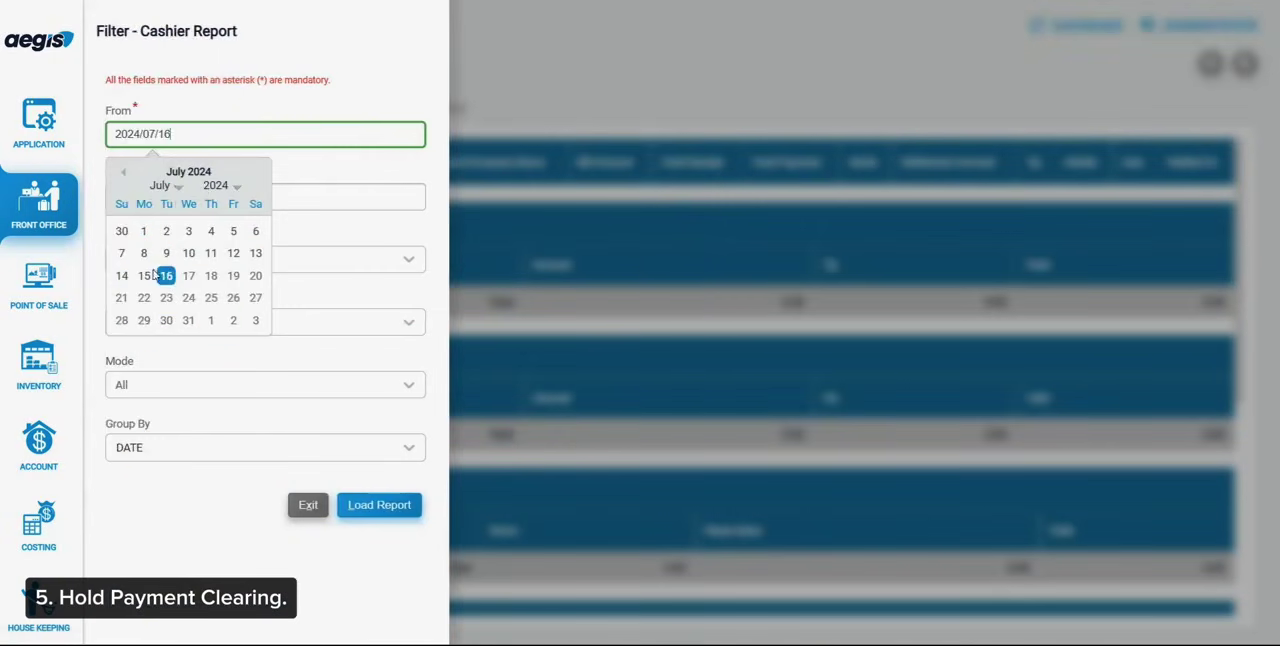
click(146, 276)
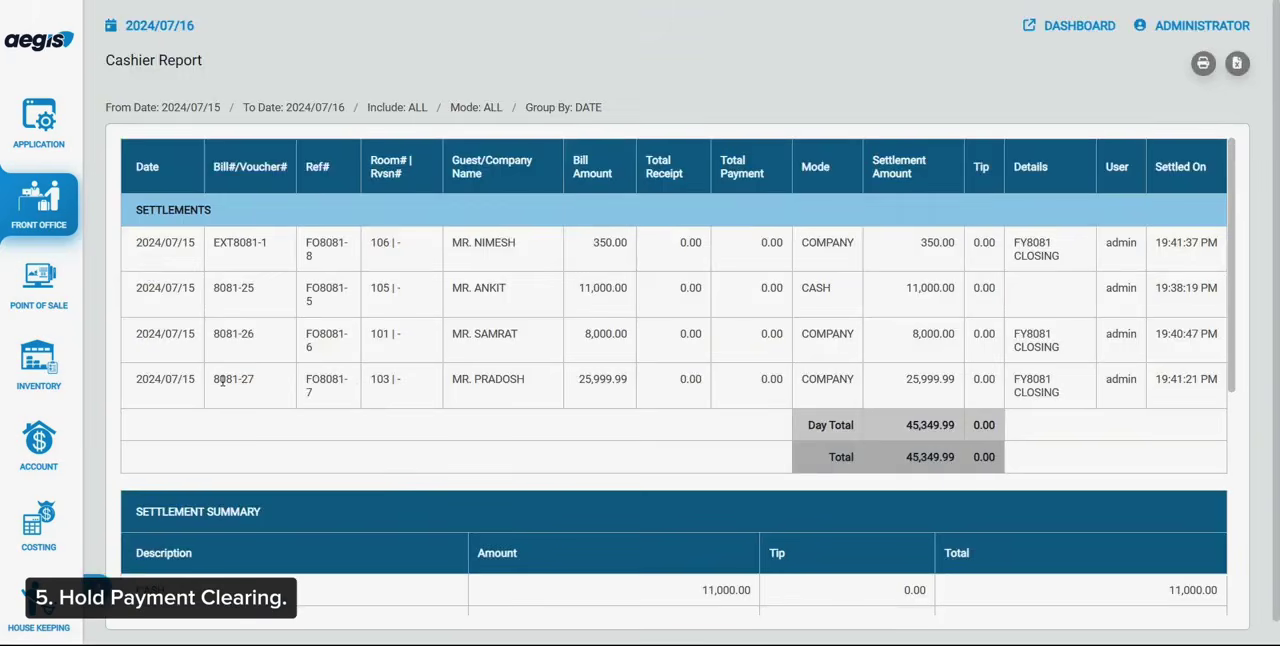
drag(262, 382, 219, 381)
drag(892, 392, 956, 390)
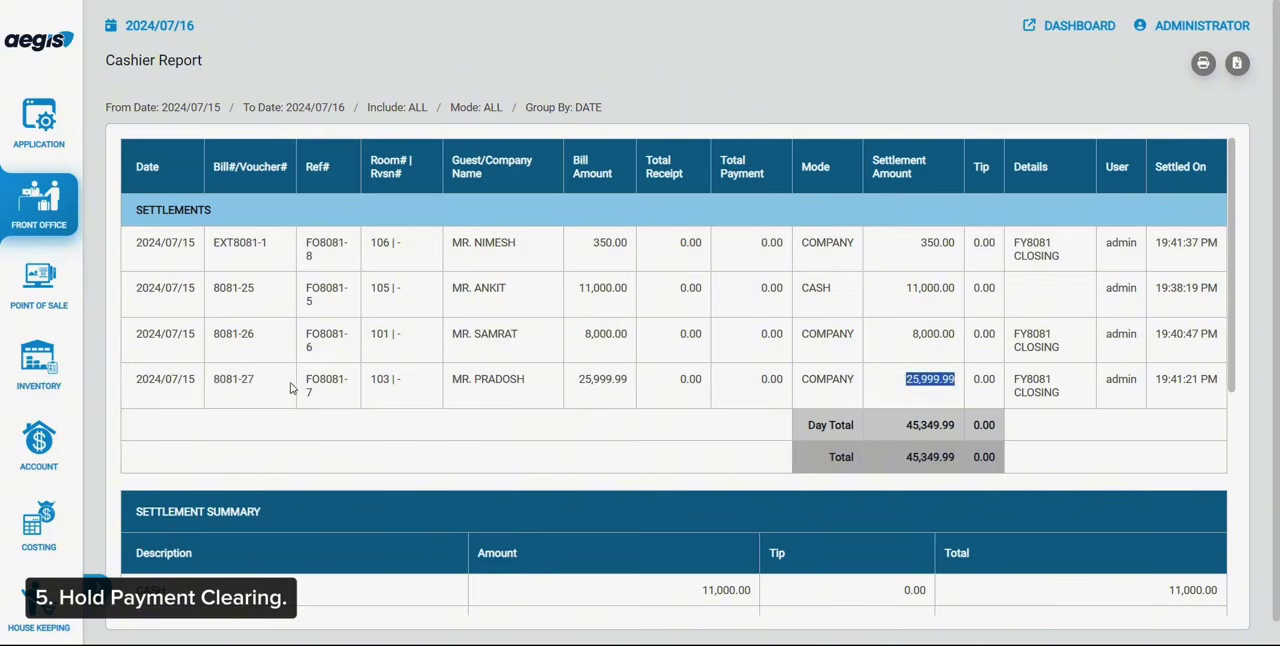
drag(298, 384, 952, 395)
Start a City Ledger receipt for the company FY8081 CLOSING with CASH as the payment mode
click(42, 222)
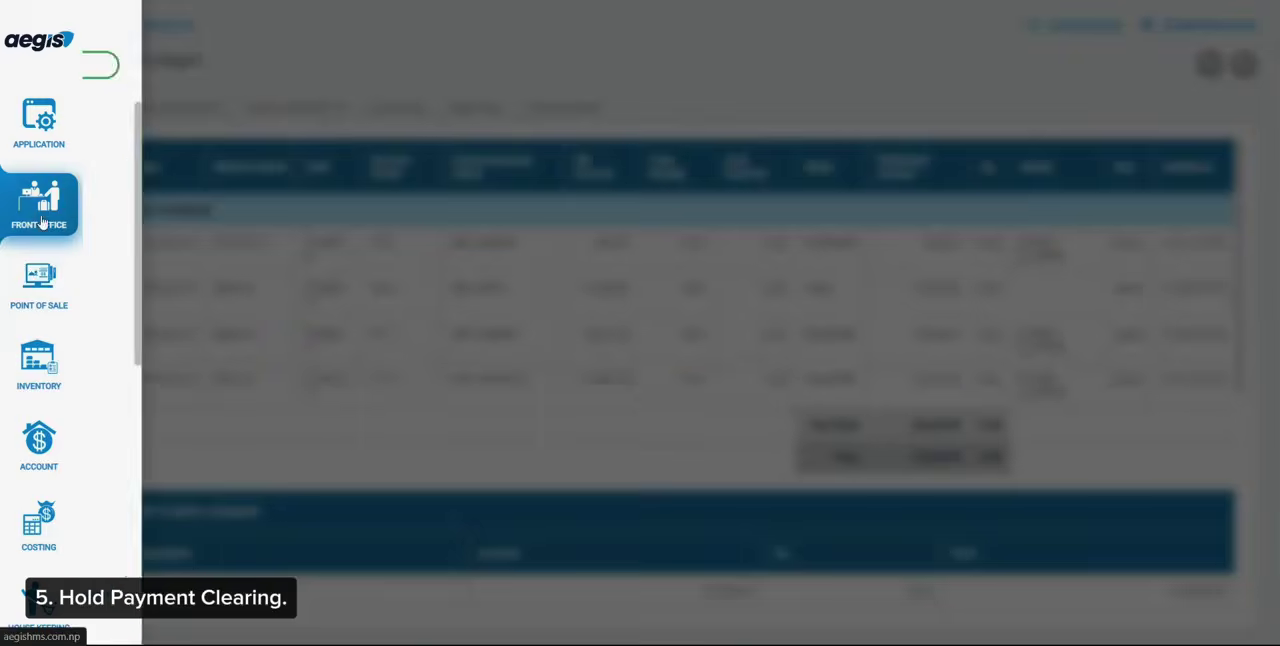
click(150, 260)
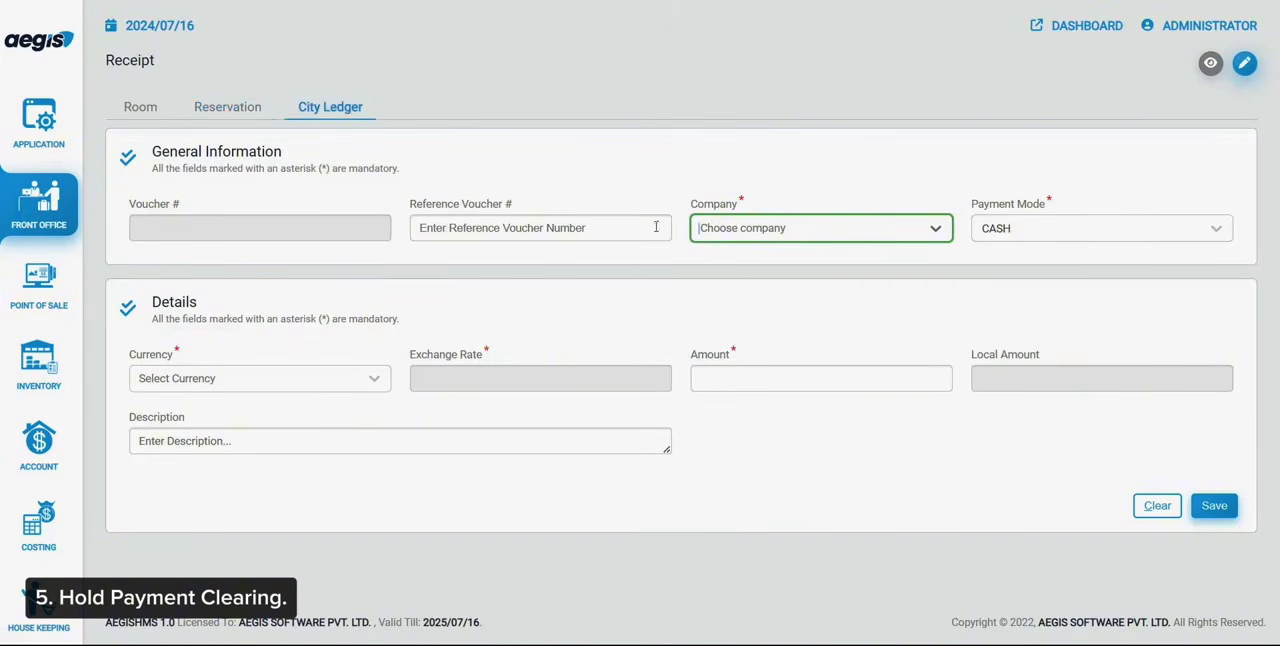
click(705, 232)
click(740, 320)
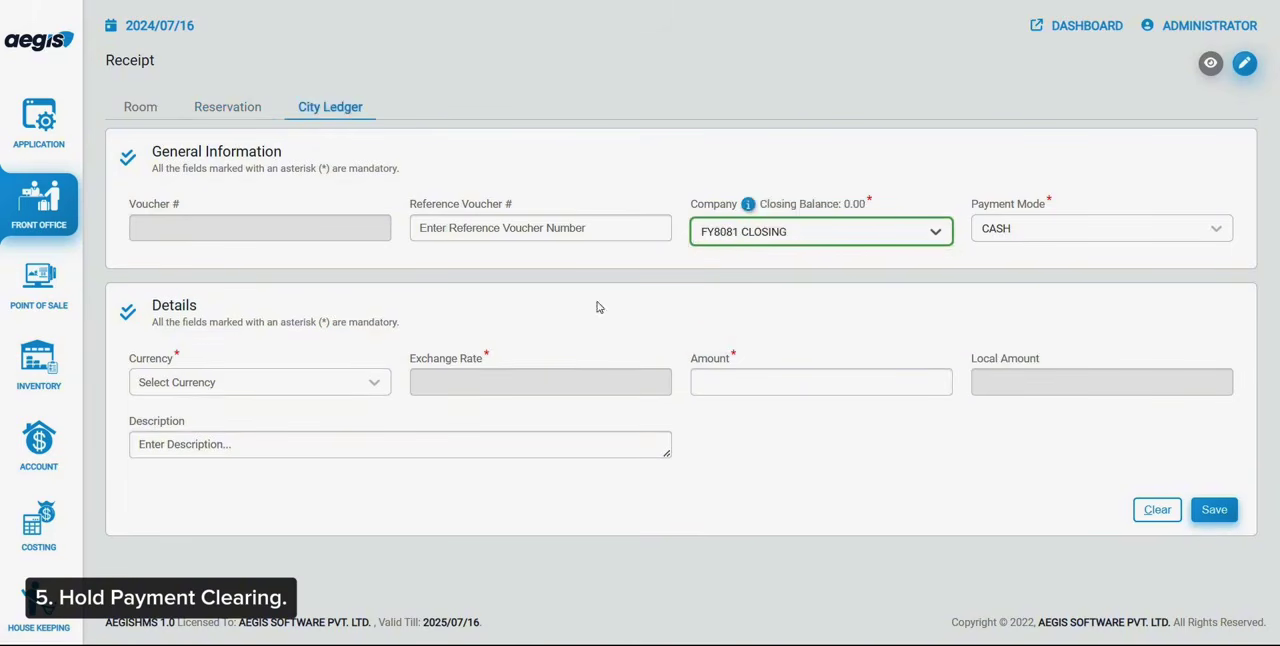
click(1014, 226)
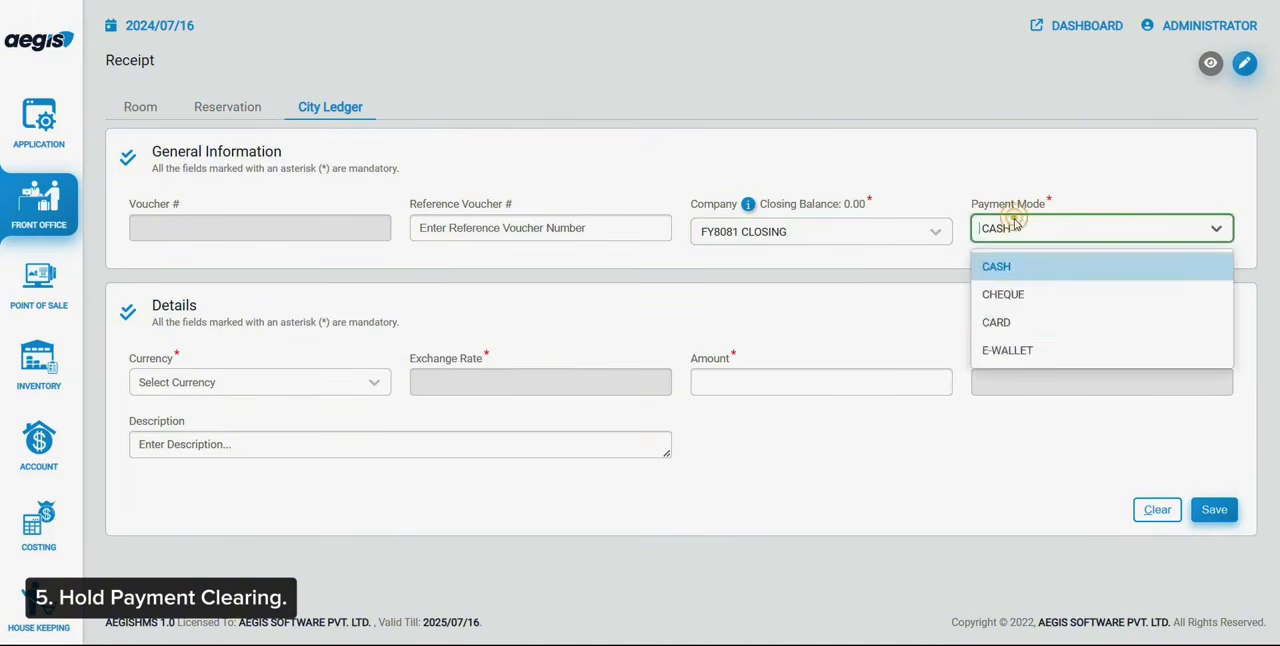
click(1025, 276)
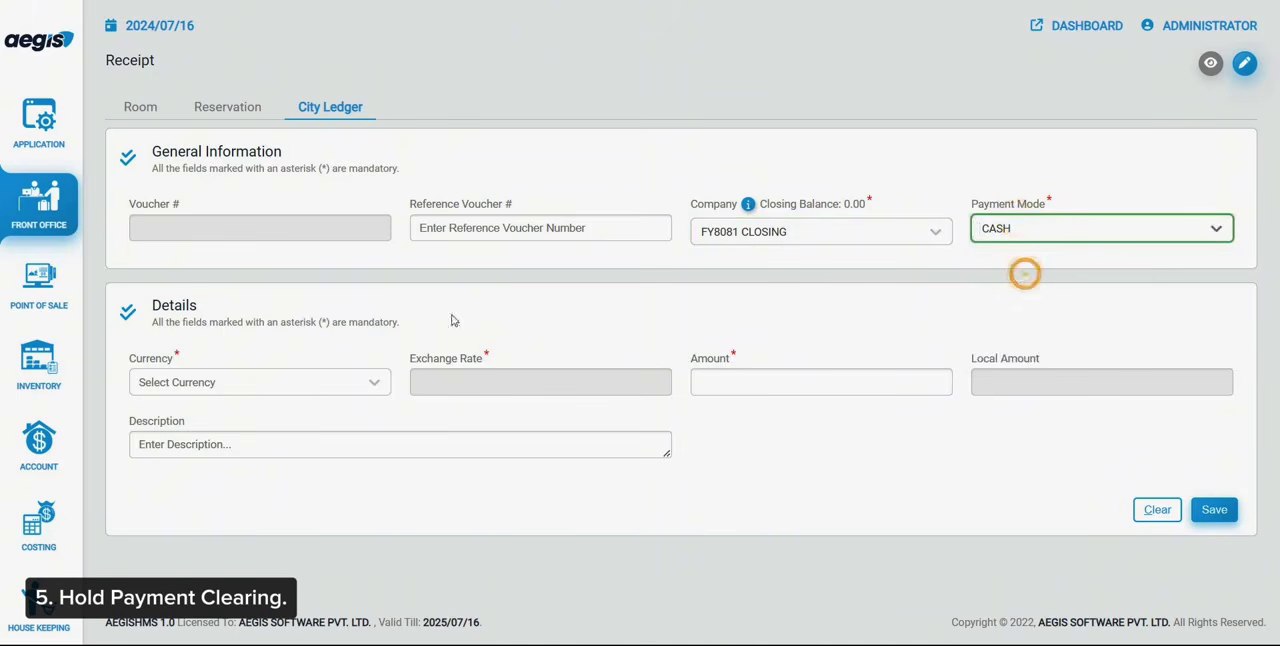
Enter NPR 26000 with the description "PAYMENT FOR BILL NO#8081-27" on the receipt, and save it without printing the voucher
click(260, 384)
key(Return)
key(Tab)
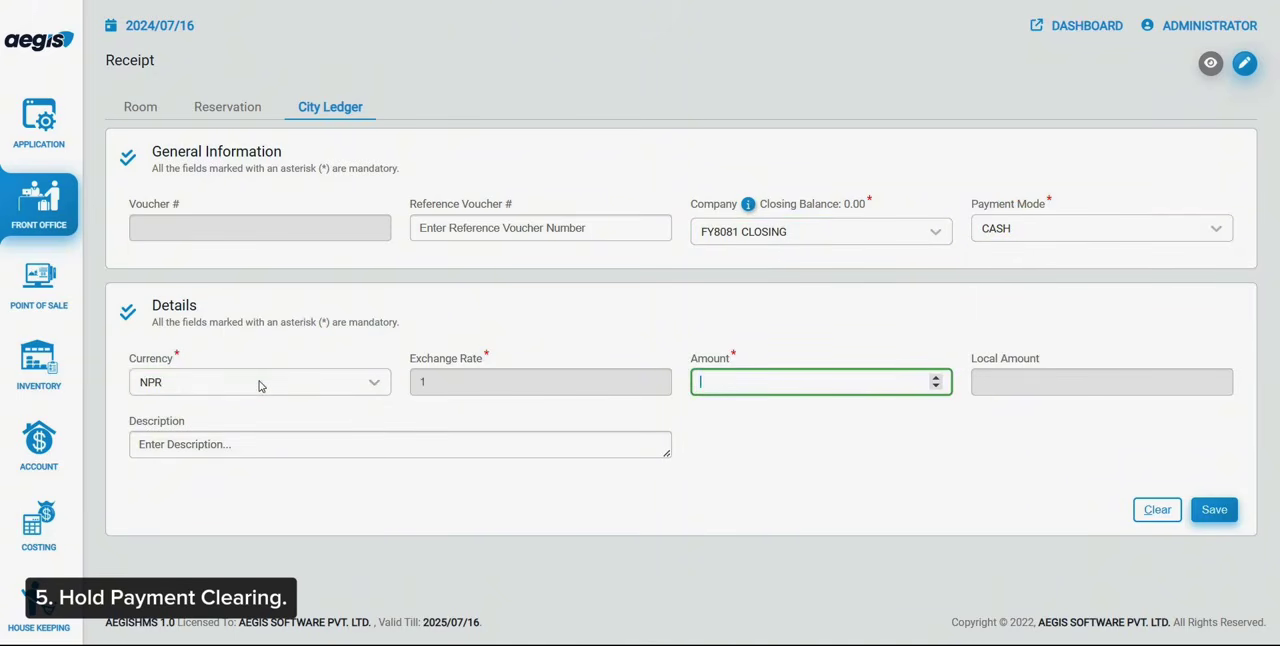
text(26000)
key(Tab)
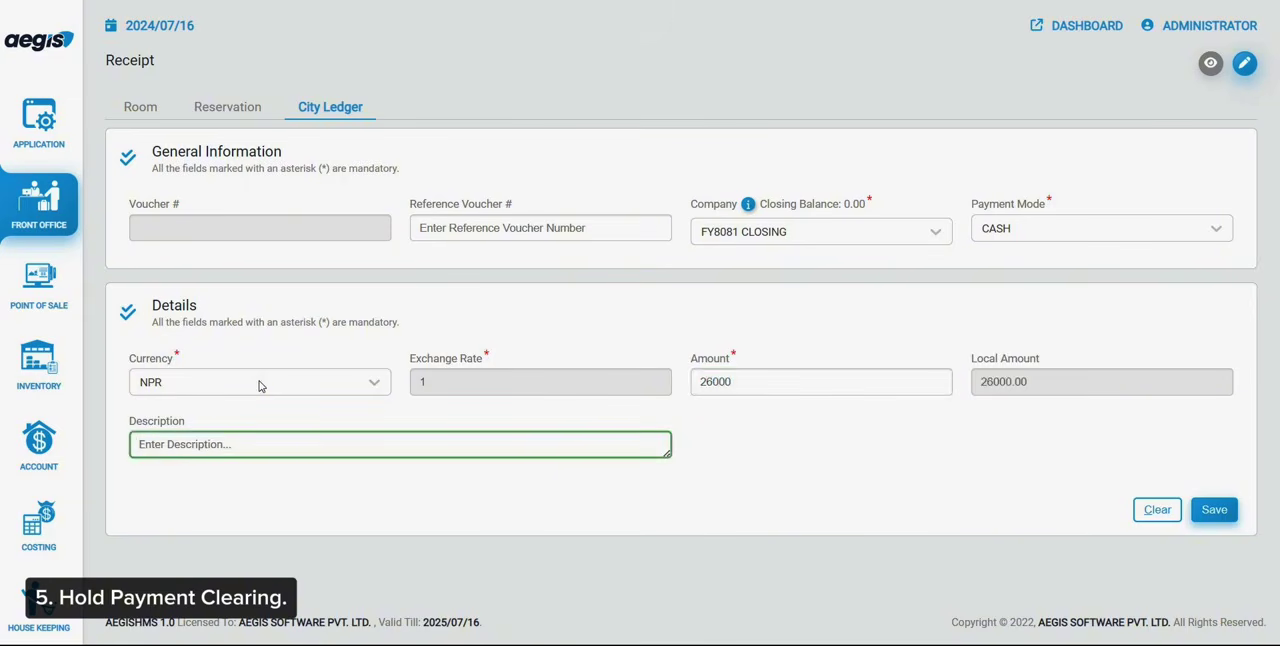
text(PAYMENT FOR BILL NO#8081-27)
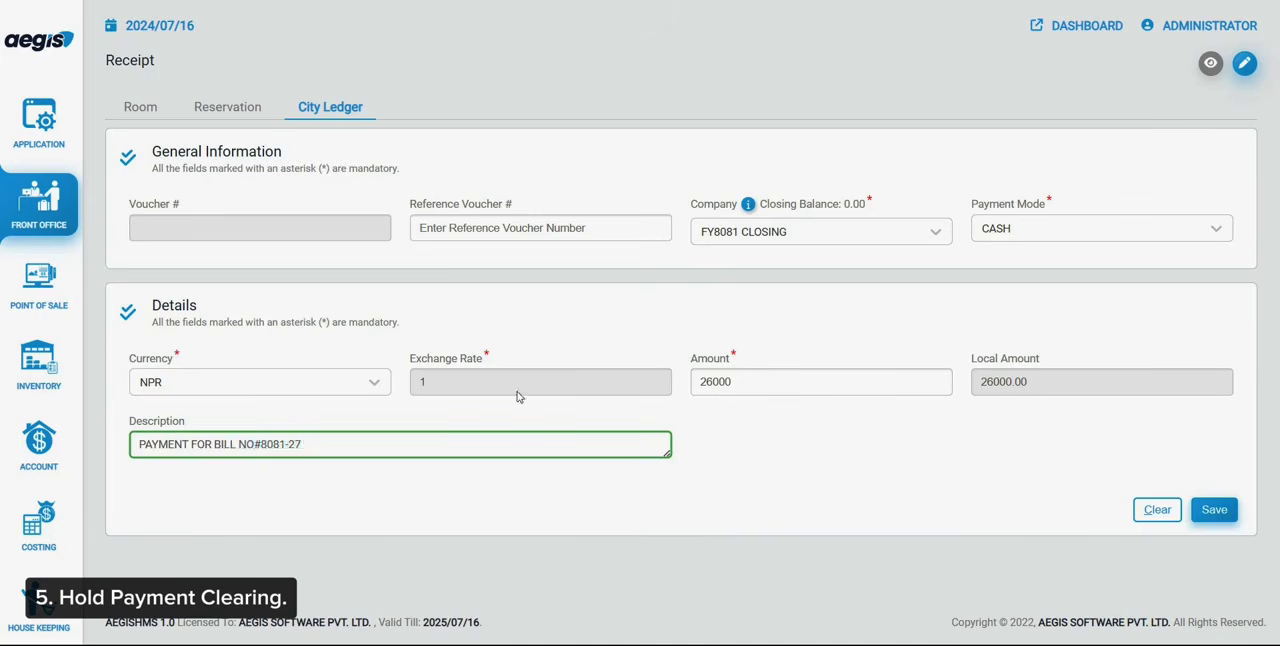
click(1214, 508)
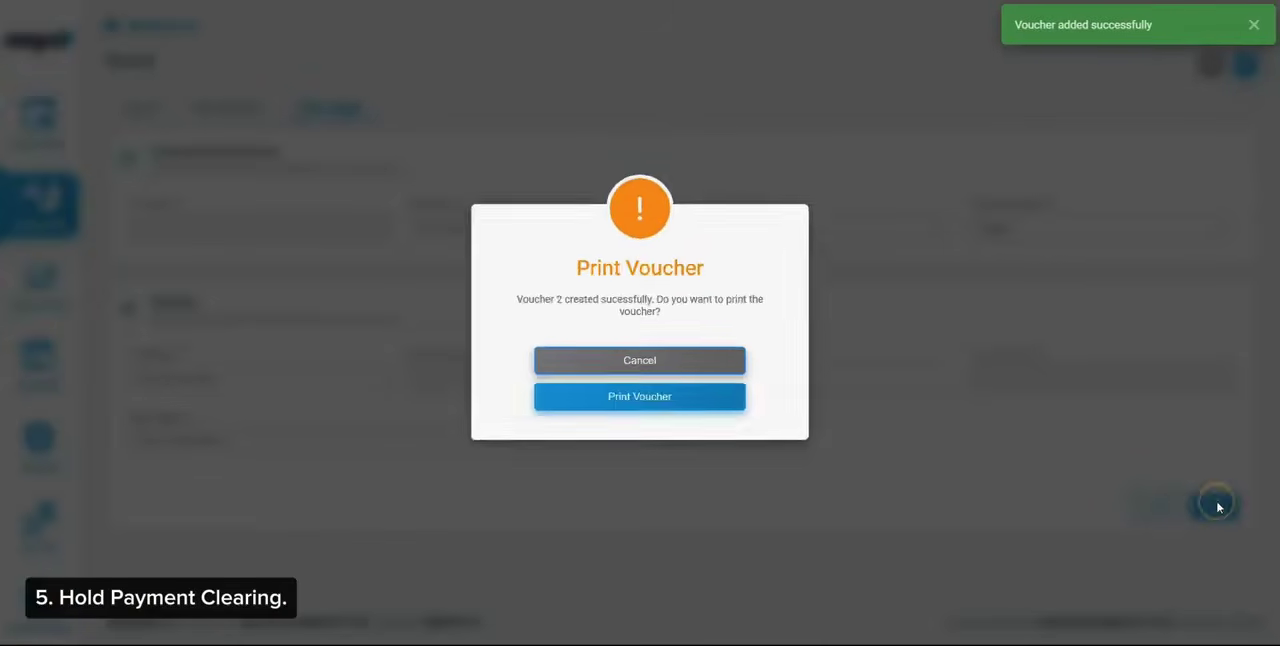
click(694, 370)
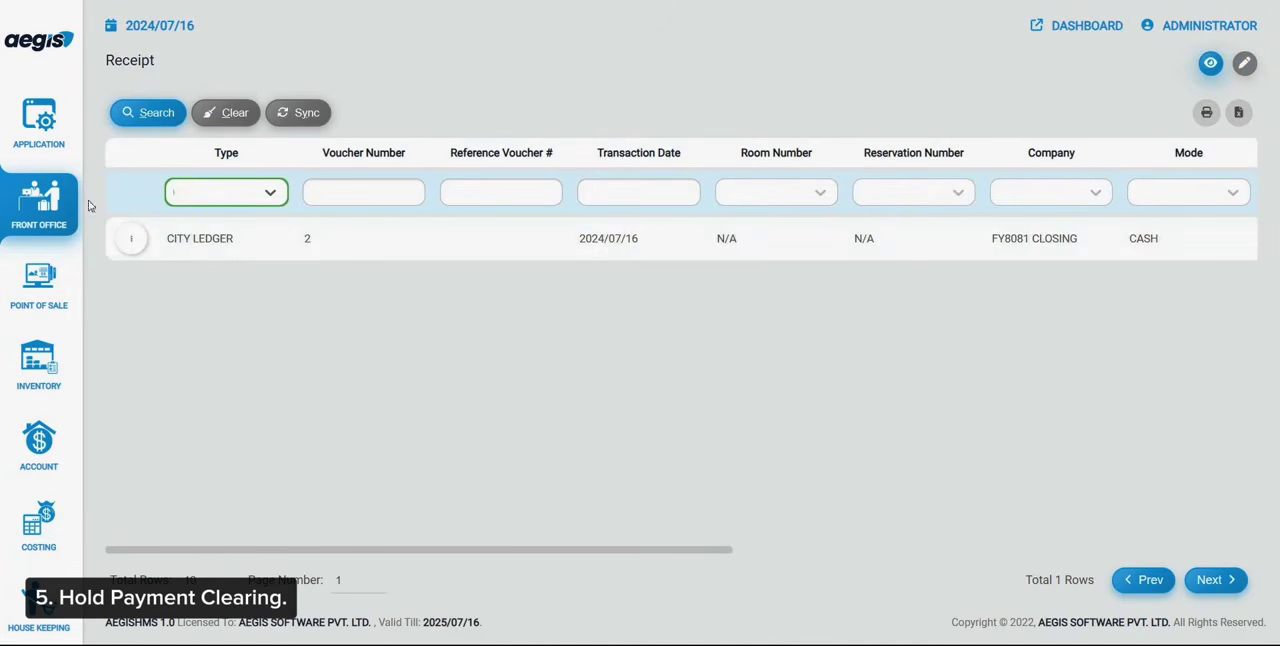
Check the rooms on the In House List and post the pending room rates for 2024/07/16 with posting type ROOM
click(38, 200)
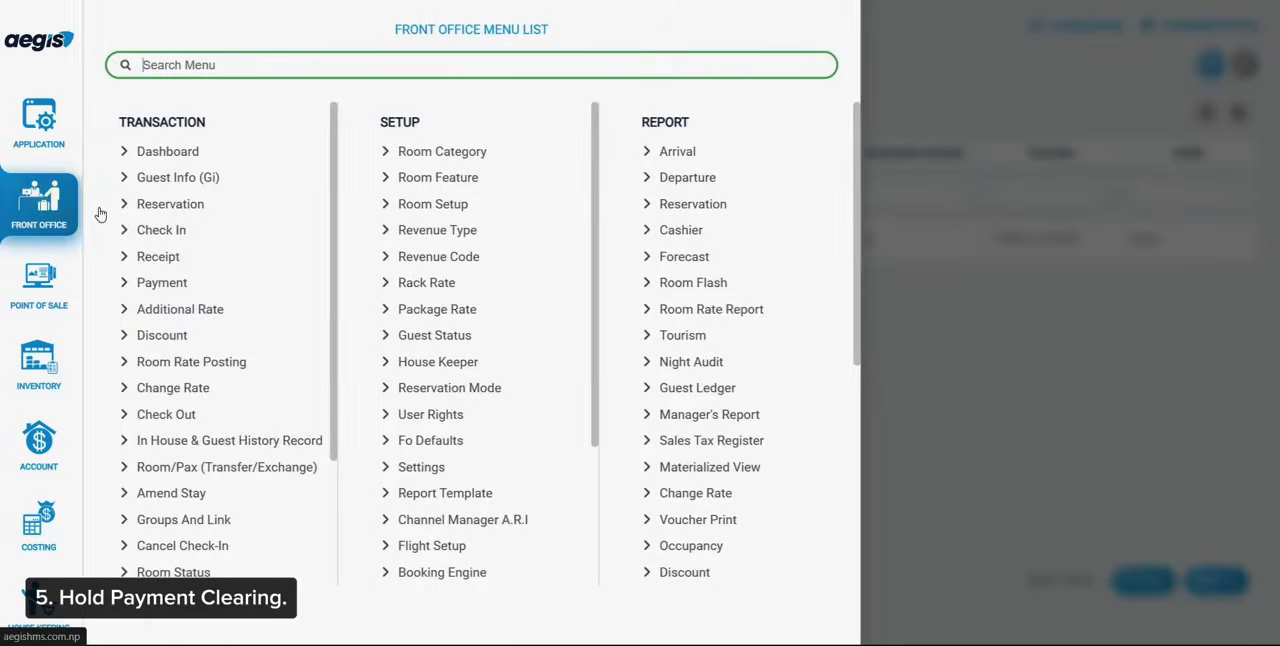
click(215, 436)
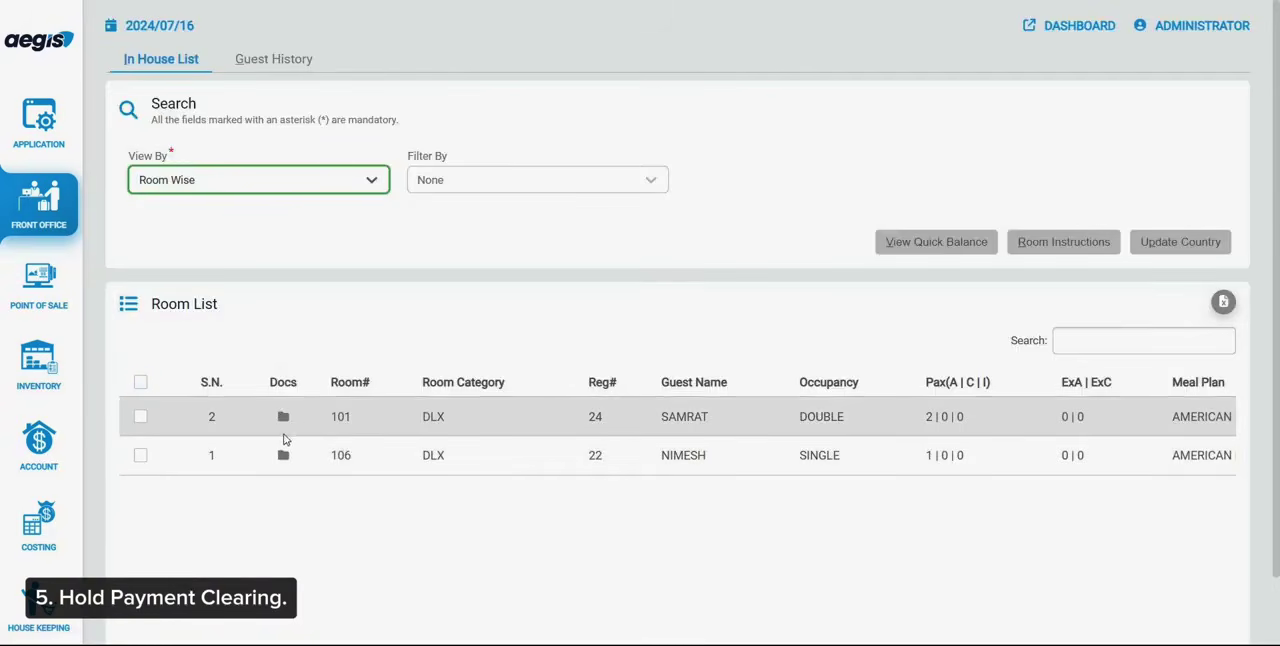
click(28, 207)
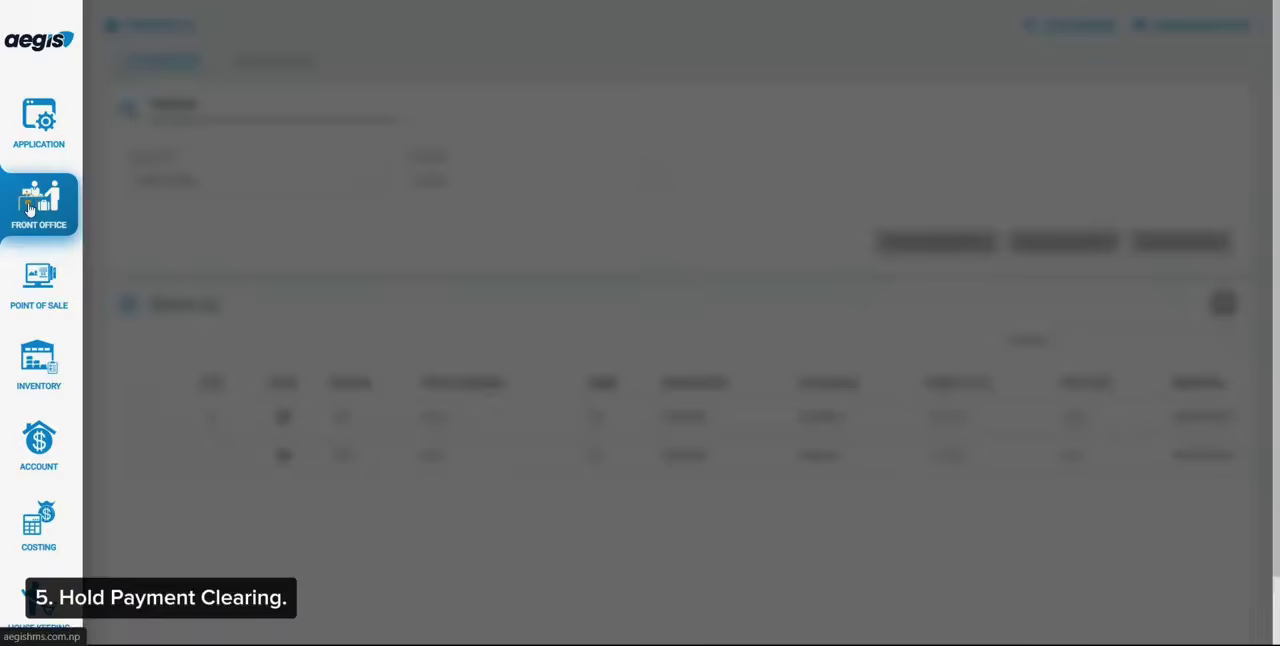
click(235, 361)
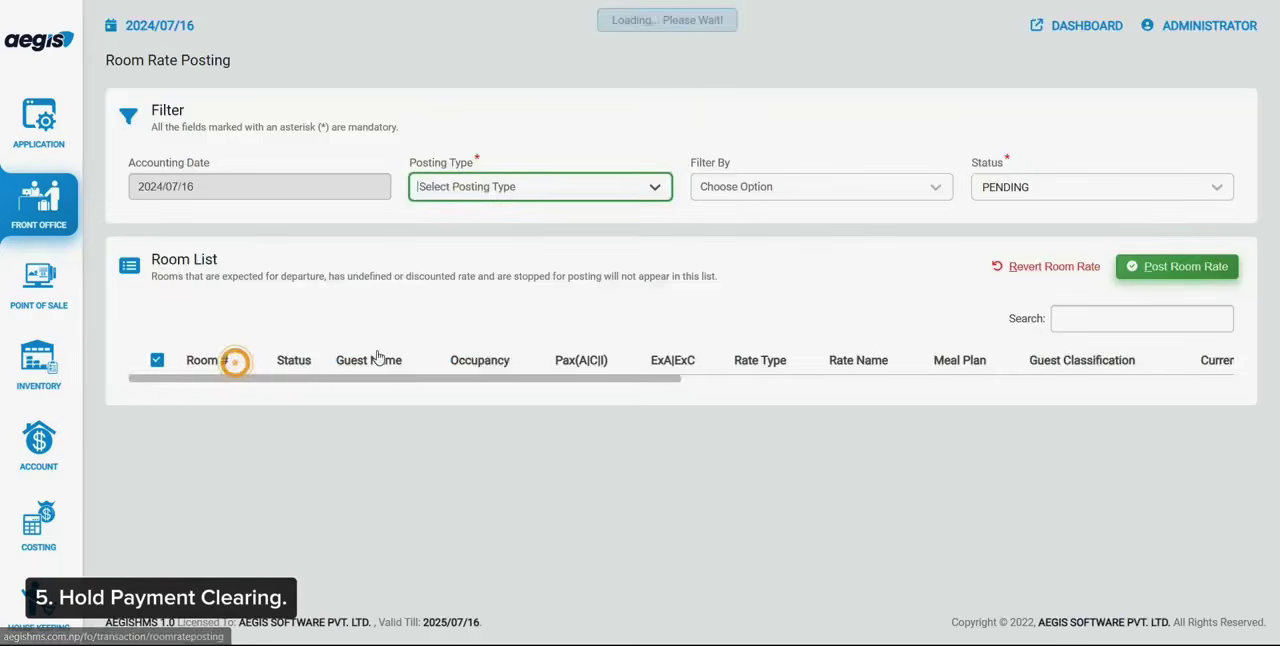
click(1190, 270)
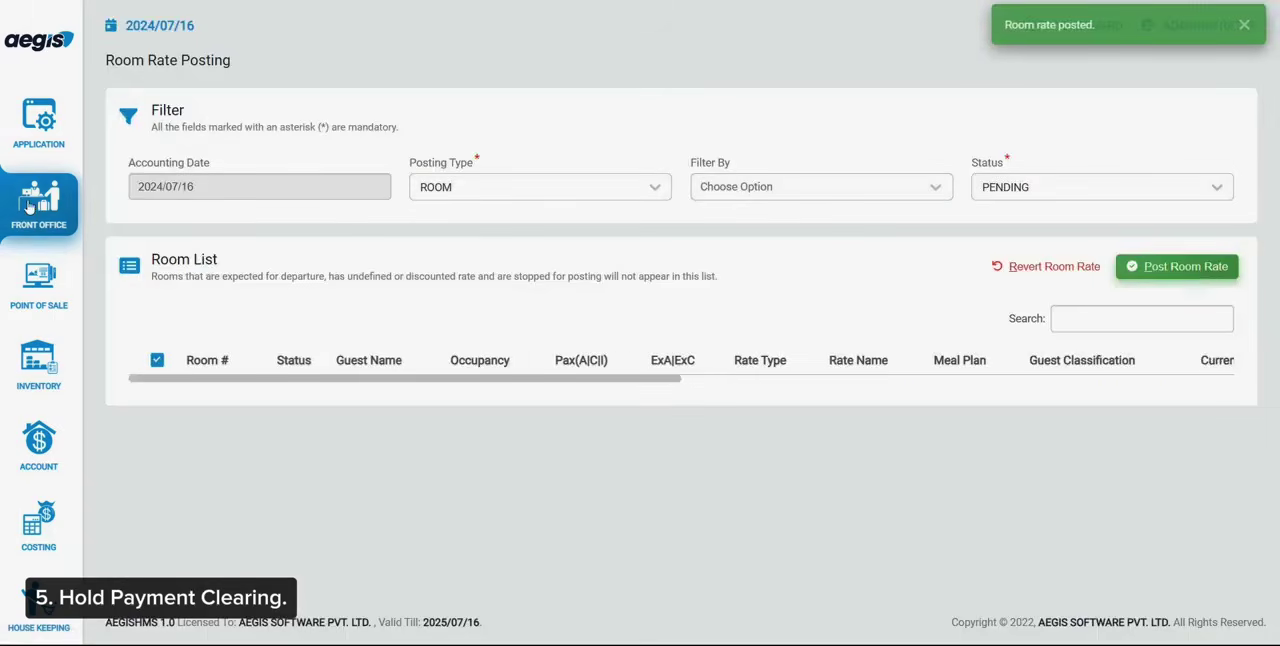
click(28, 205)
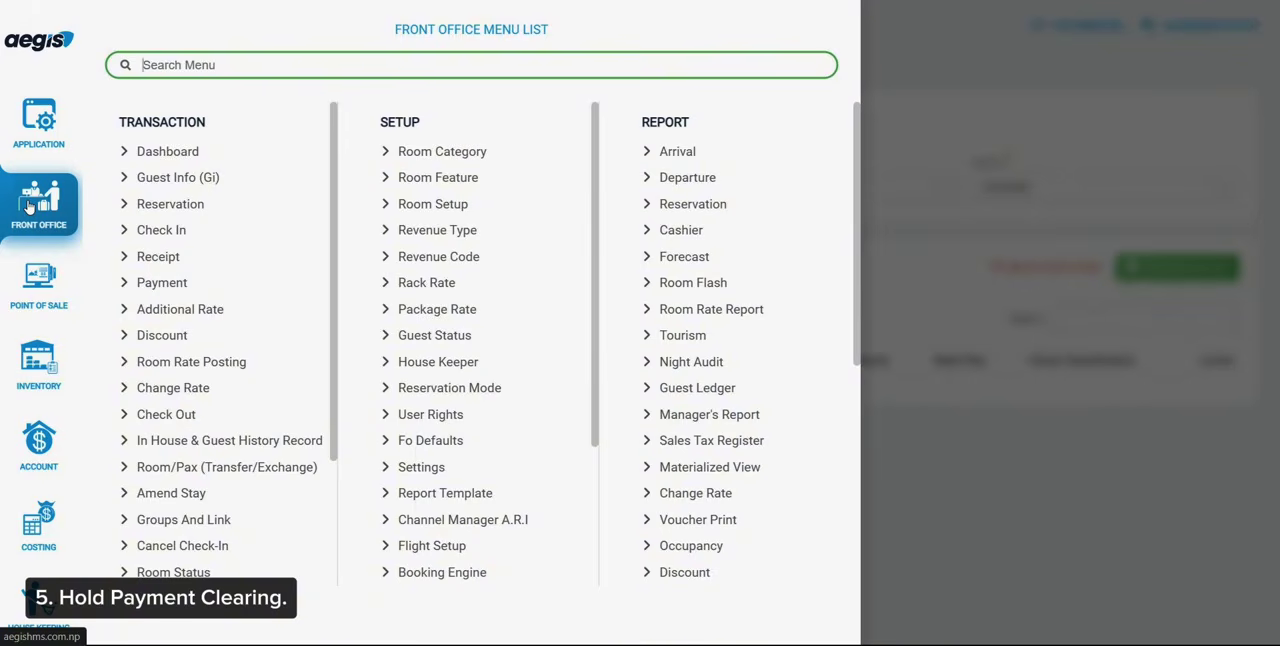
click(1097, 387)
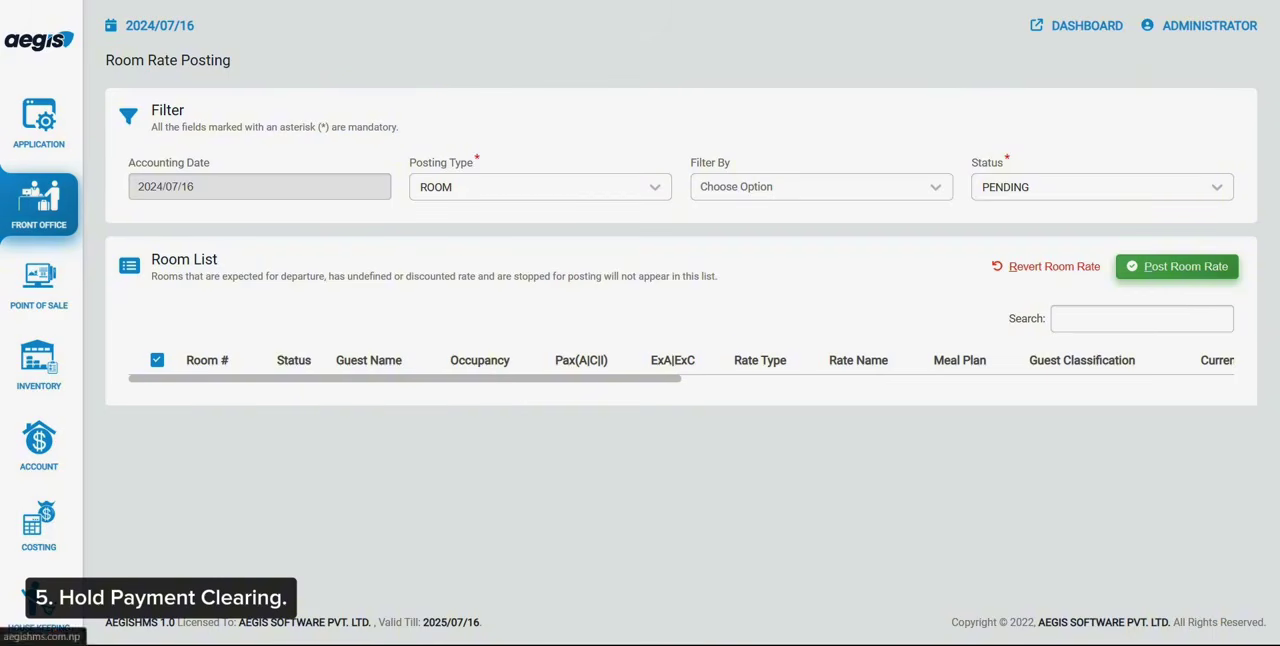
click(62, 205)
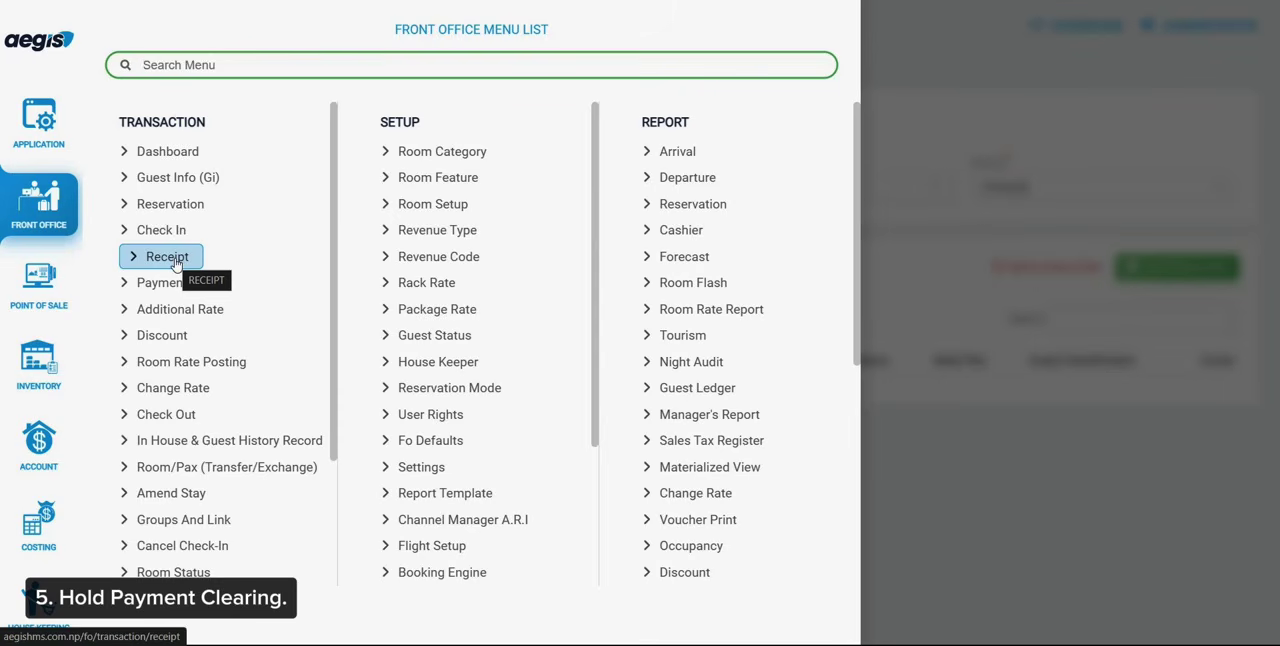
click(232, 270)
click(907, 325)
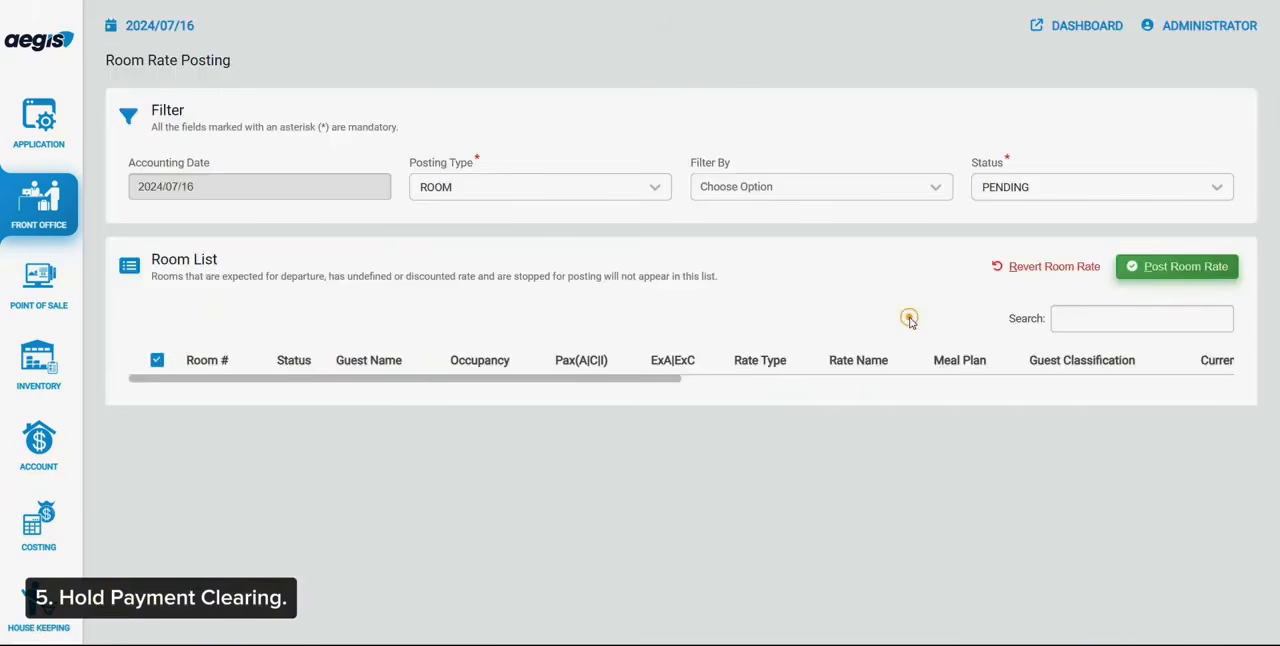